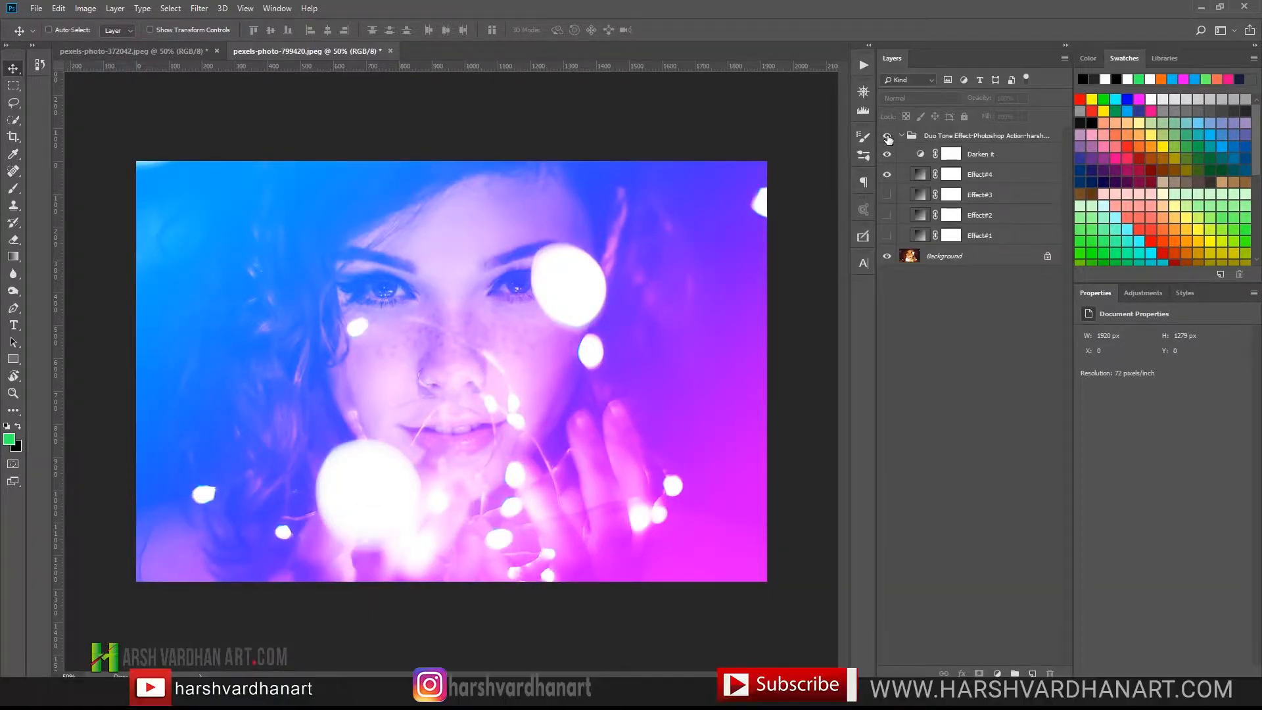
# Compare the original photo with the duotone group and preview Effect#1 to Effect#4 one by one by switching their visibility
pyautogui.click(887, 138)
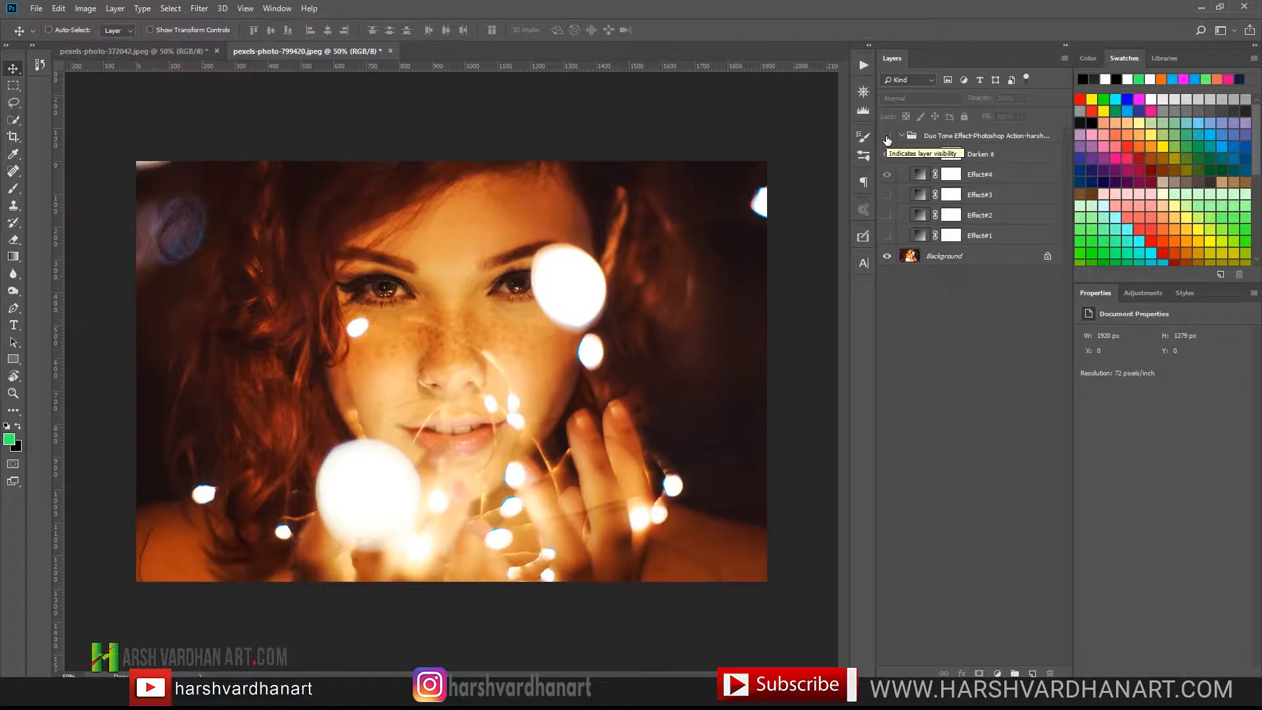
pyautogui.click(887, 138)
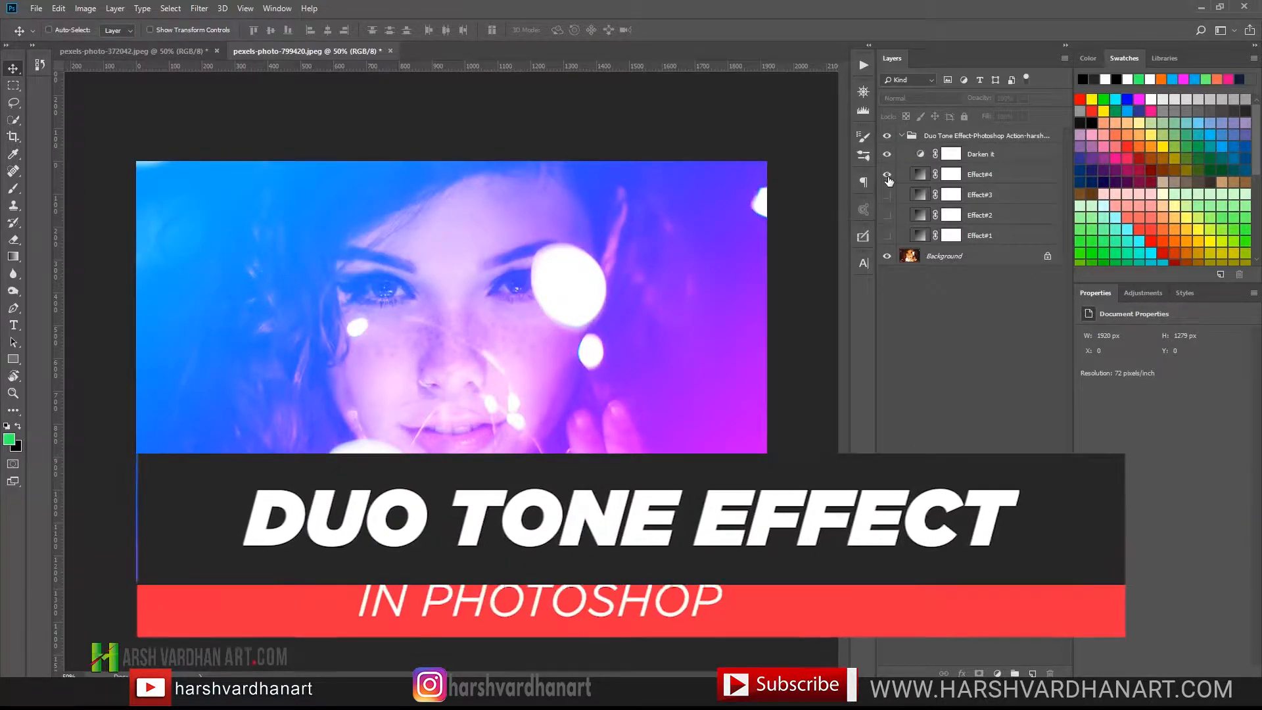
pyautogui.click(887, 174)
pyautogui.click(887, 235)
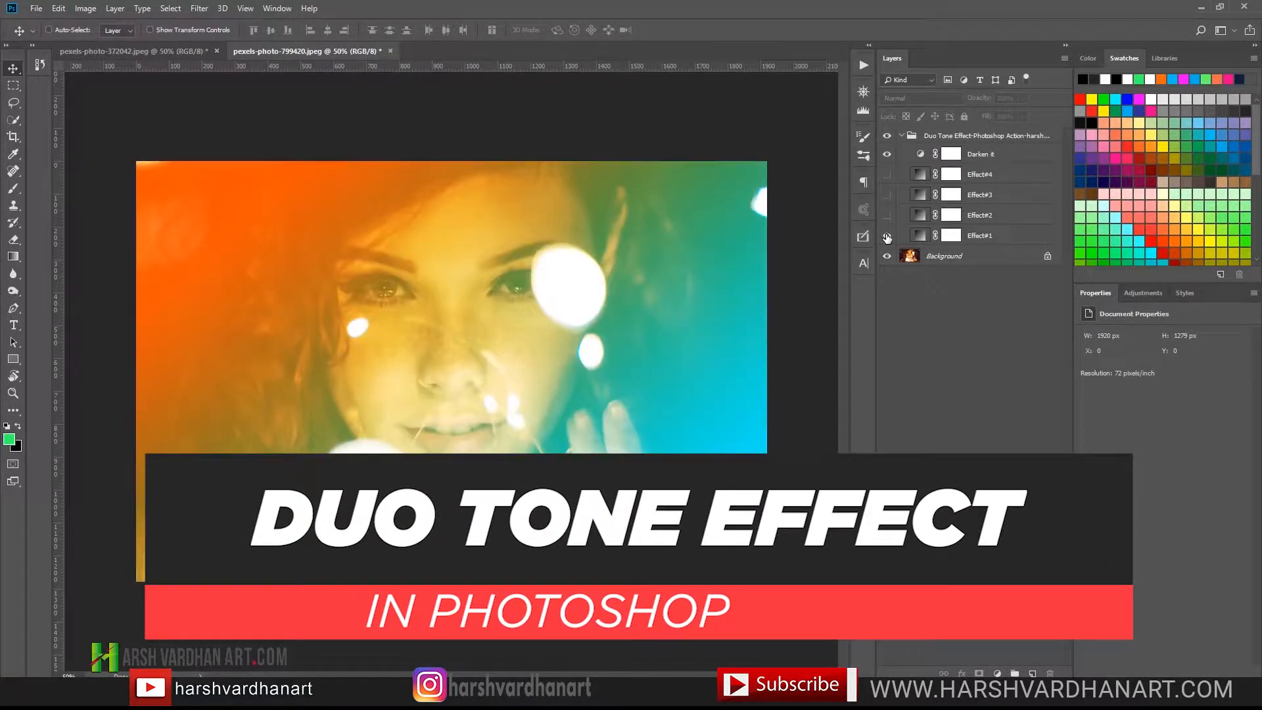
pyautogui.click(887, 235)
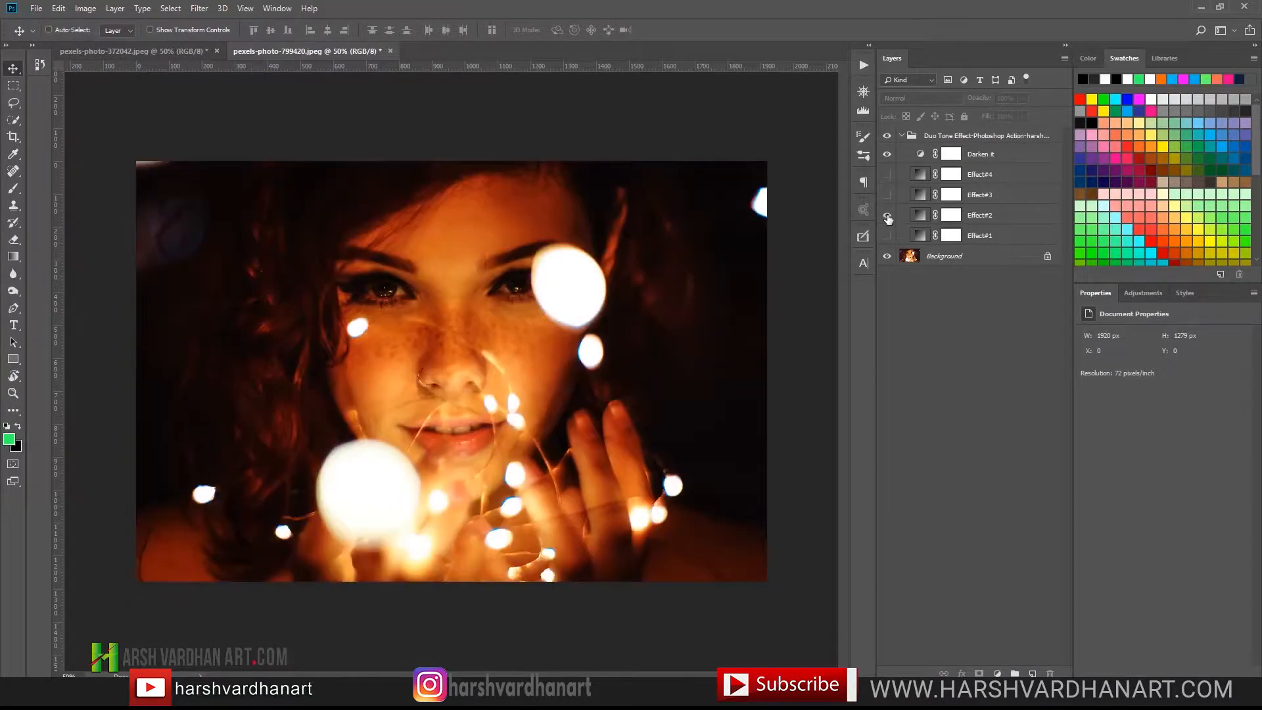
pyautogui.click(887, 215)
pyautogui.click(887, 215)
pyautogui.click(887, 194)
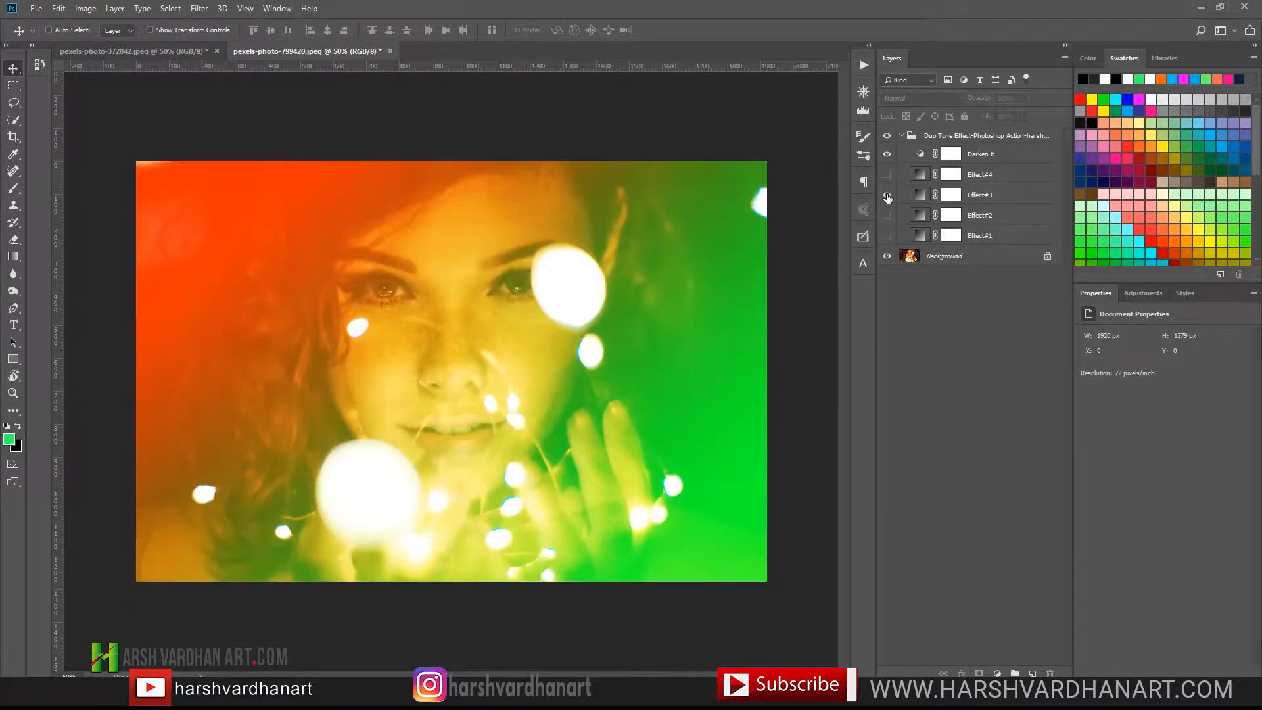
pyautogui.click(887, 195)
pyautogui.click(887, 174)
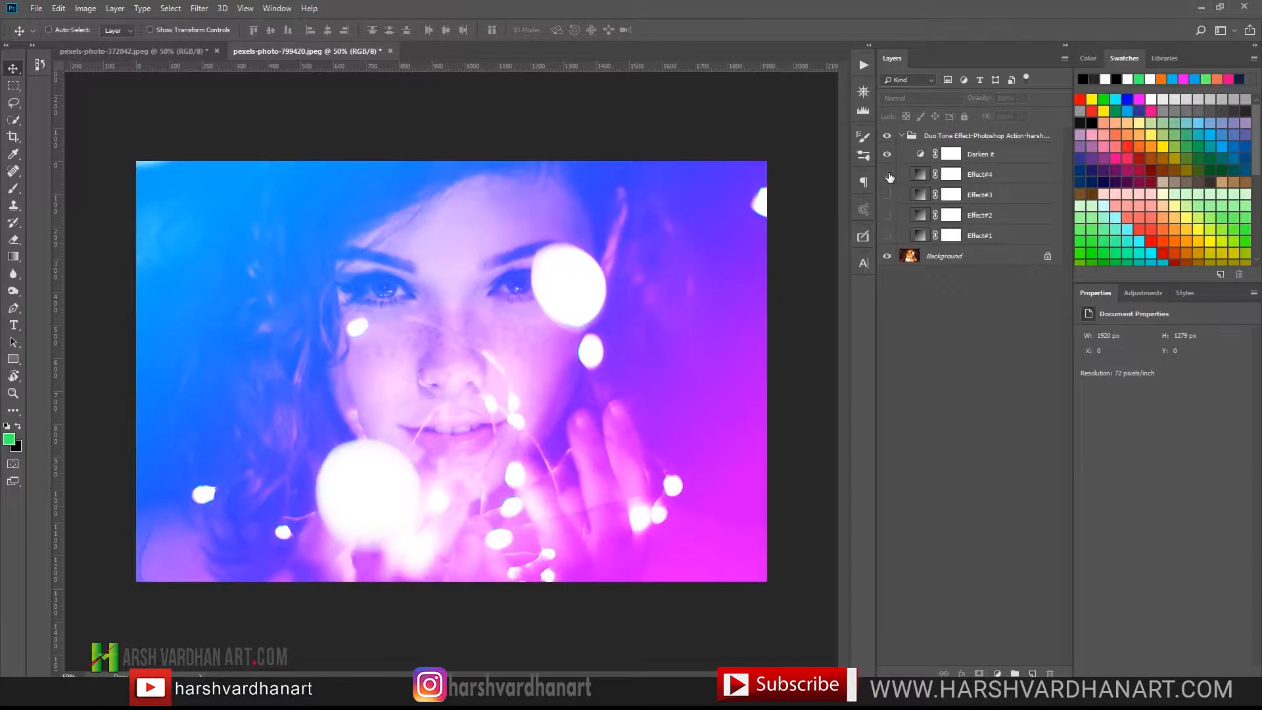
pyautogui.click(888, 175)
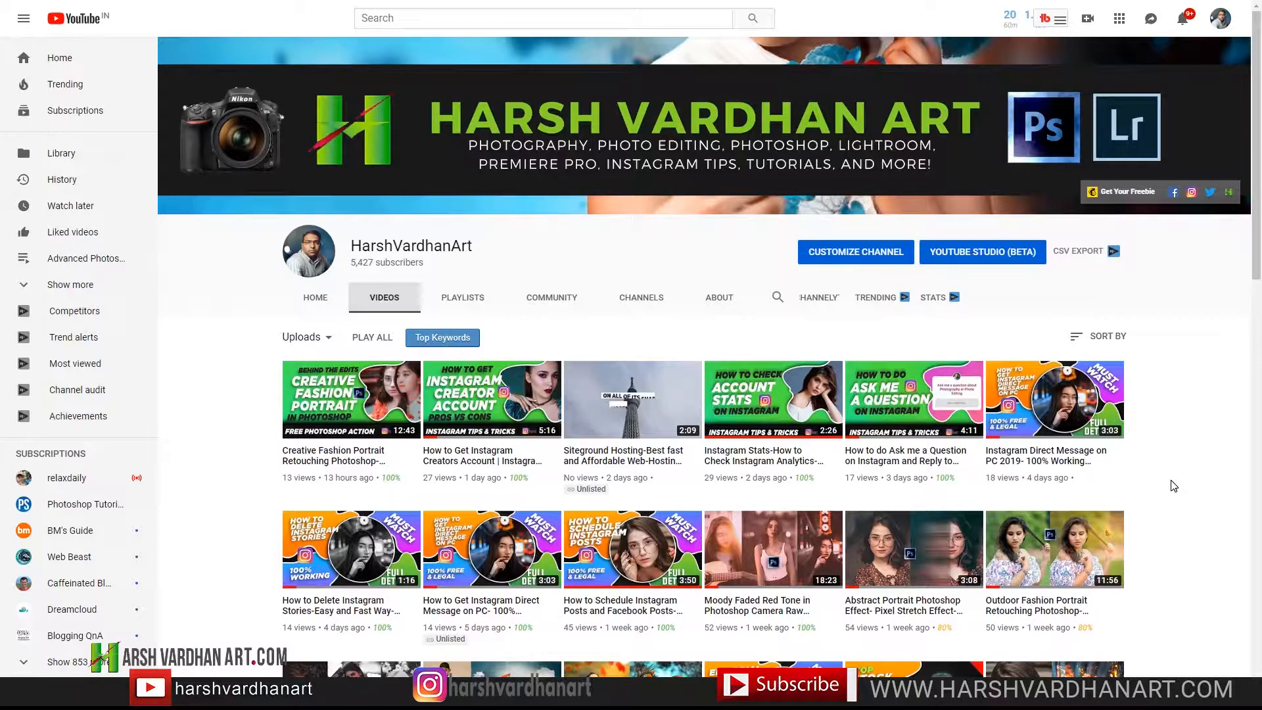
pyautogui.scroll(-10, 1174, 486)
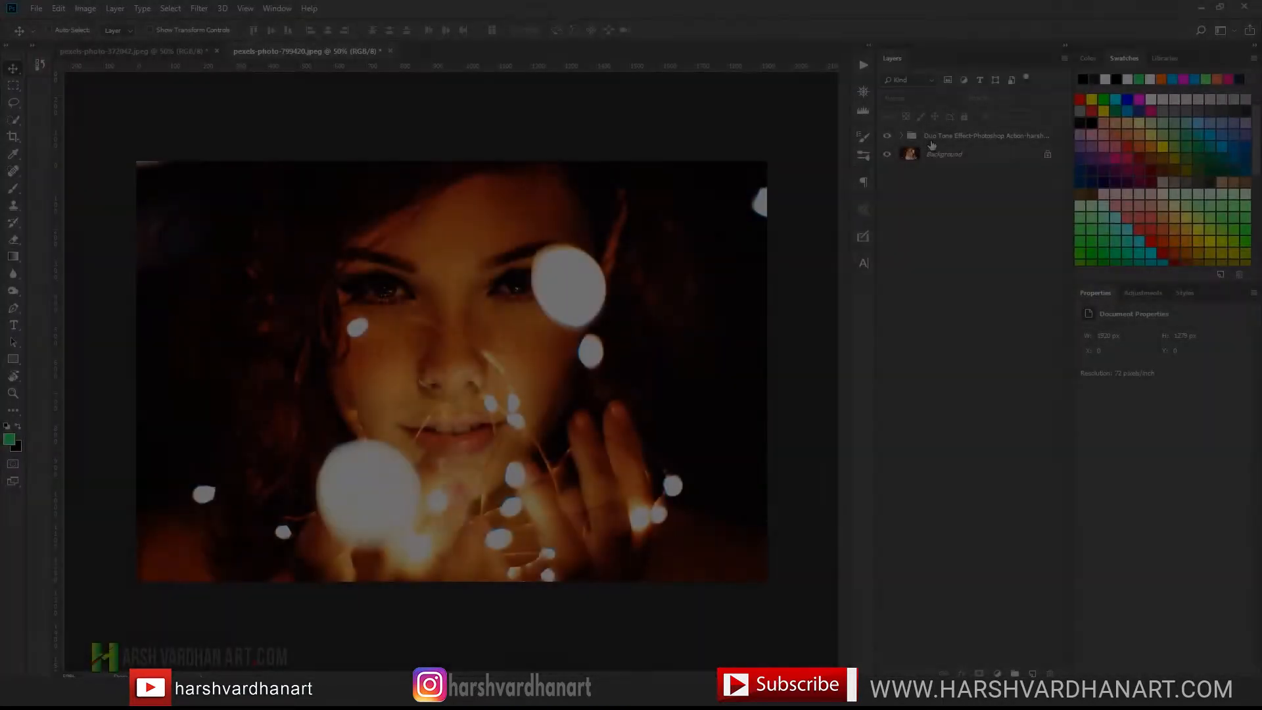
# Delete the Duo Tone Effect layer group above the Background layer
pyautogui.press('Delete')
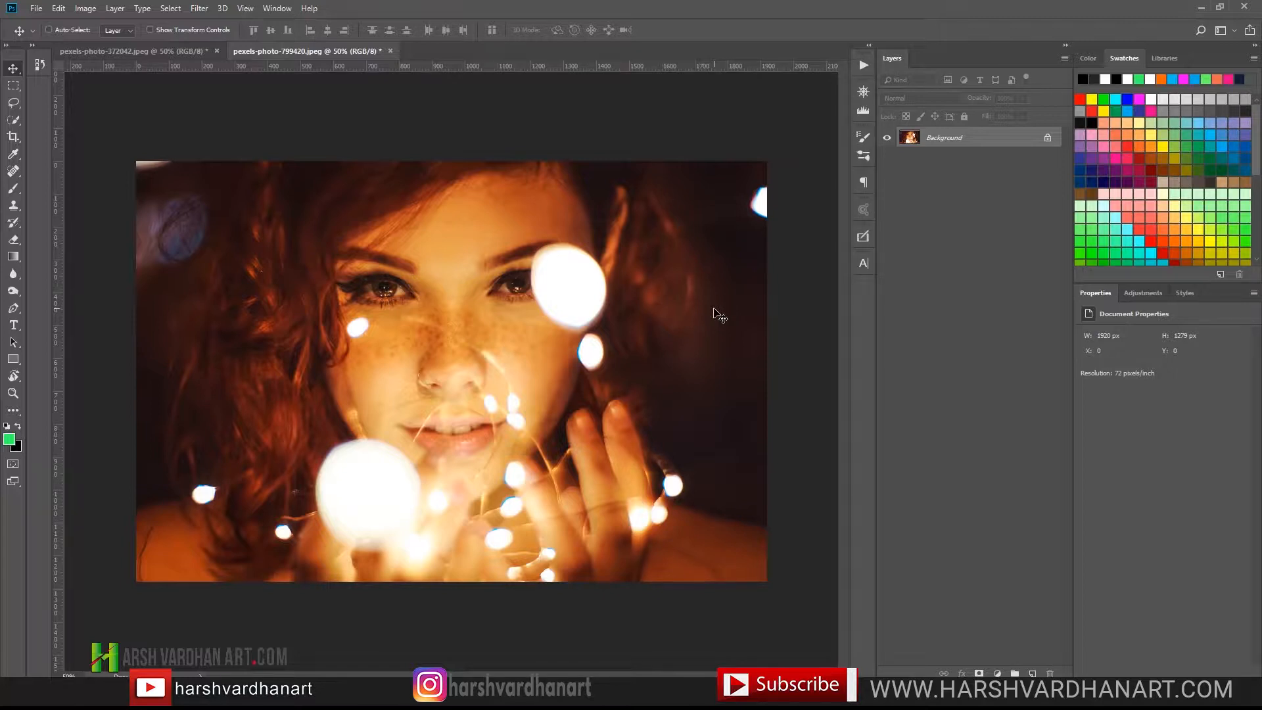
pyautogui.click(1150, 294)
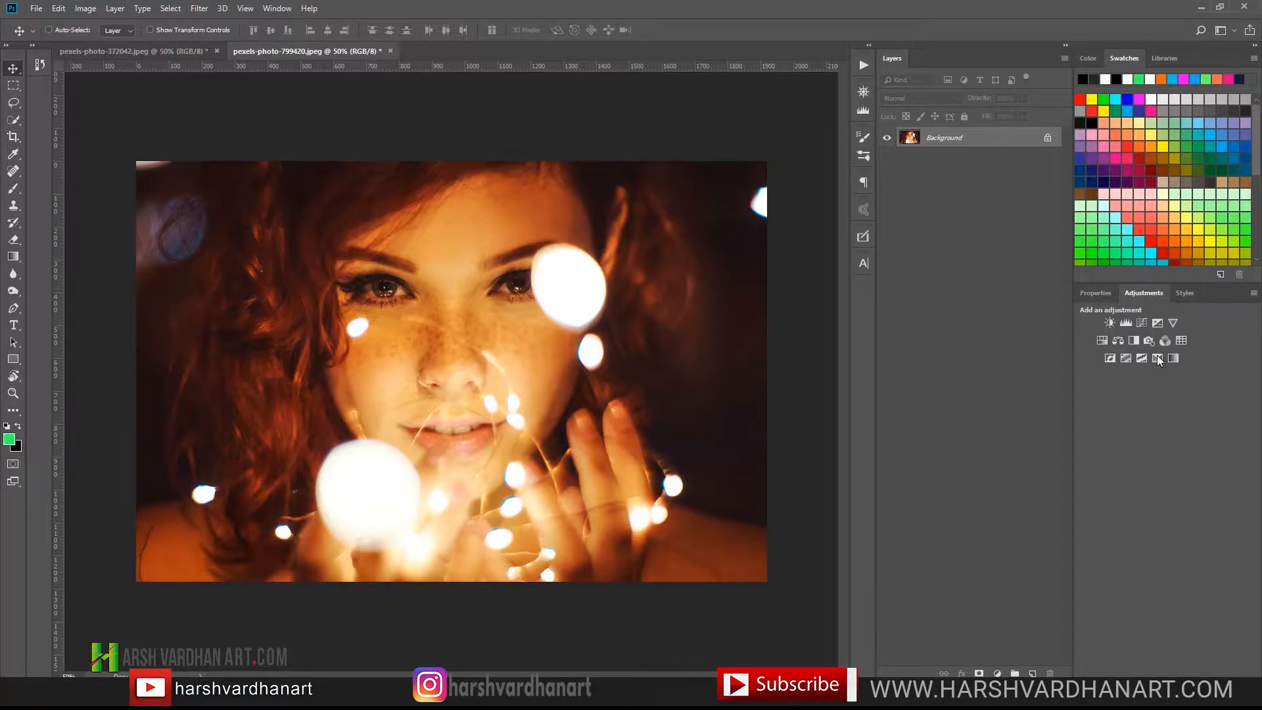
pyautogui.click(1142, 323)
pyautogui.moveTo(1183, 424); pyautogui.dragTo(1203, 443)
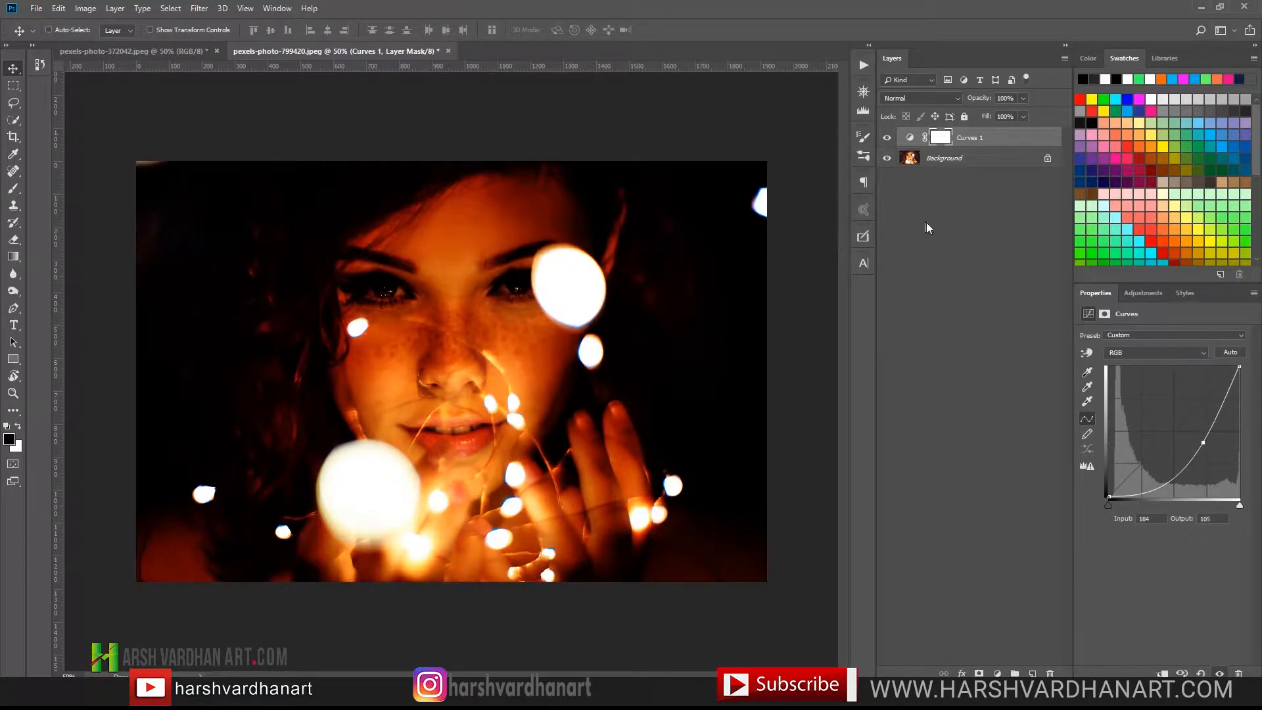
pyautogui.click(911, 141)
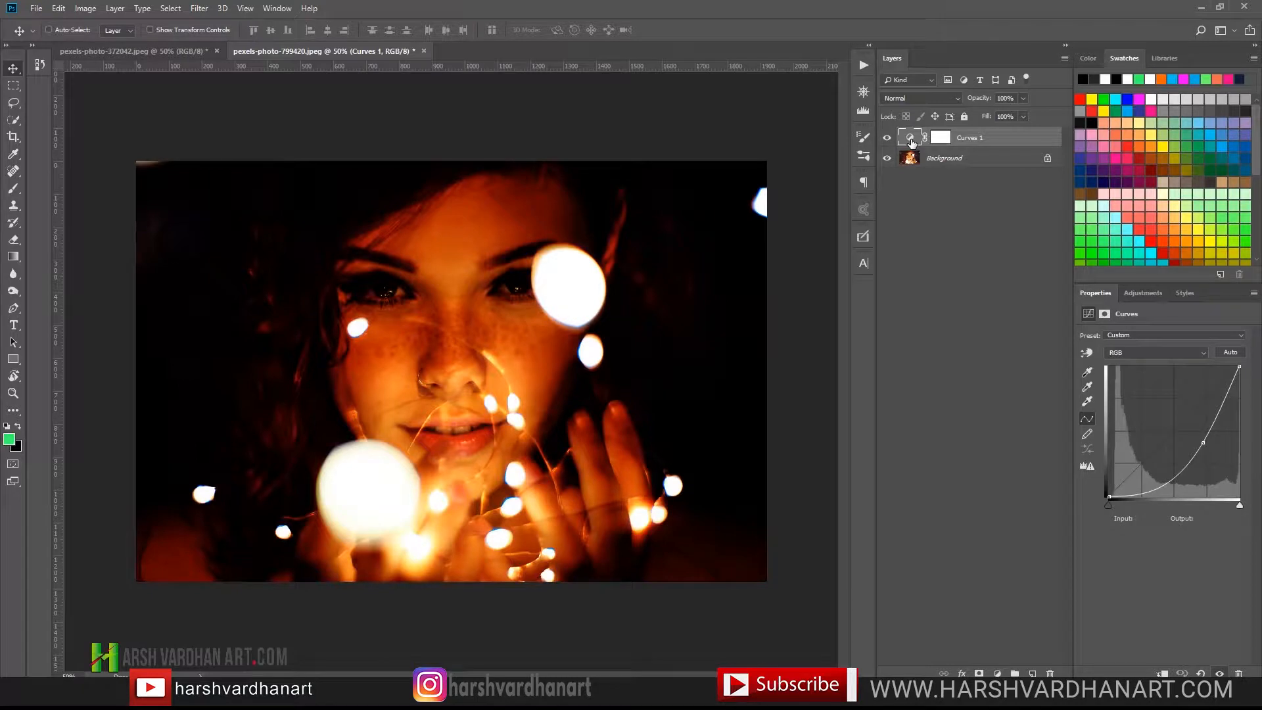
pyautogui.press('Delete')
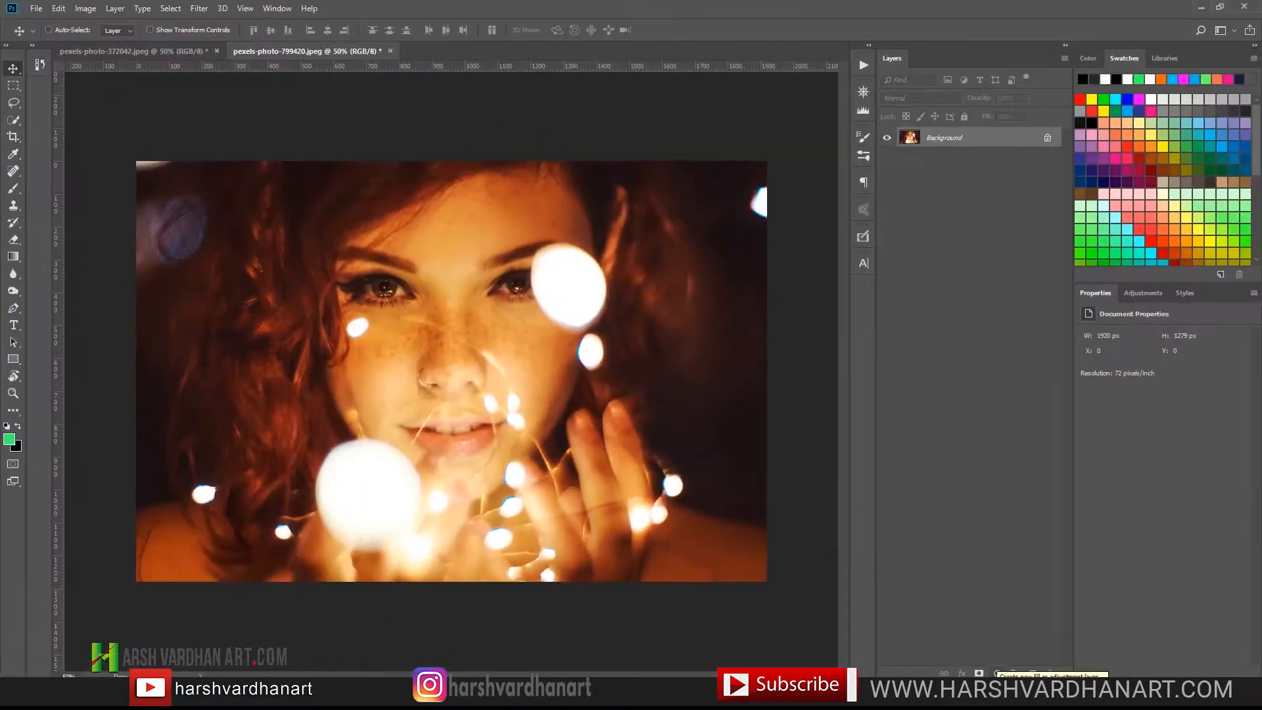
# Add a Gradient fill layer above the Background and open its gradient in the Gradient Editor
pyautogui.click(995, 664)
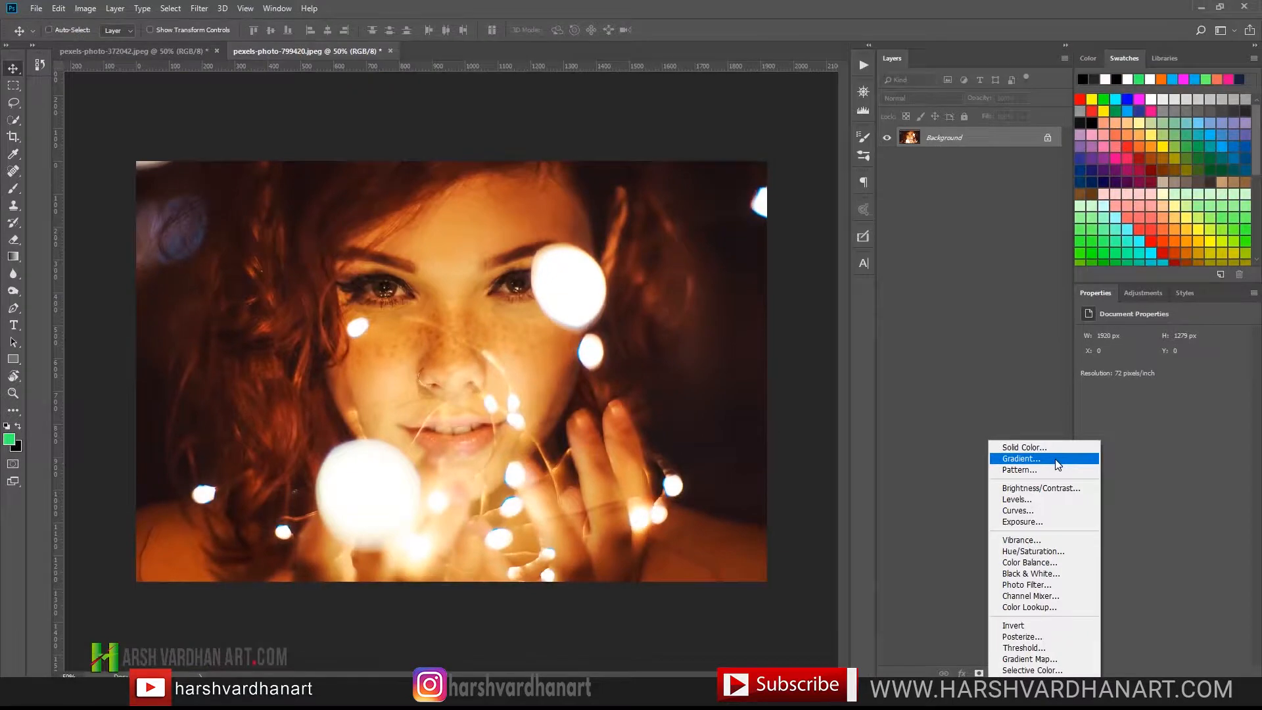
pyautogui.click(1058, 465)
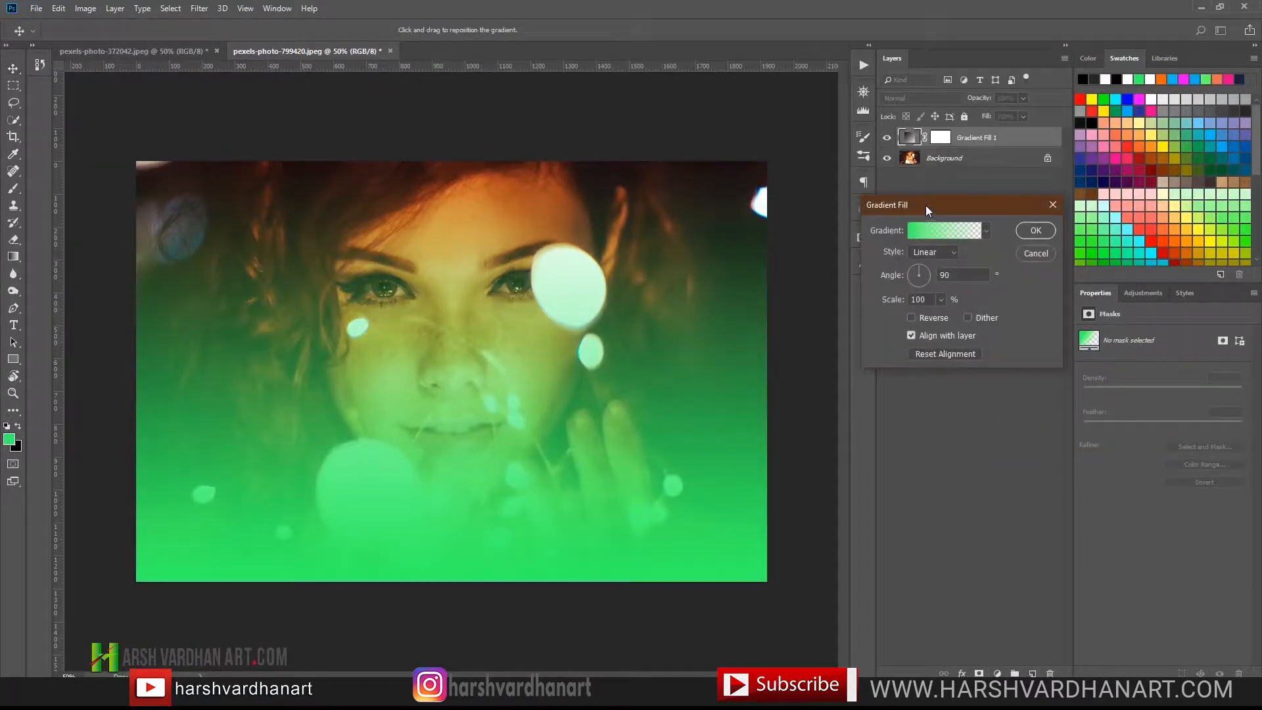
pyautogui.moveTo(925, 206); pyautogui.dragTo(689, 192)
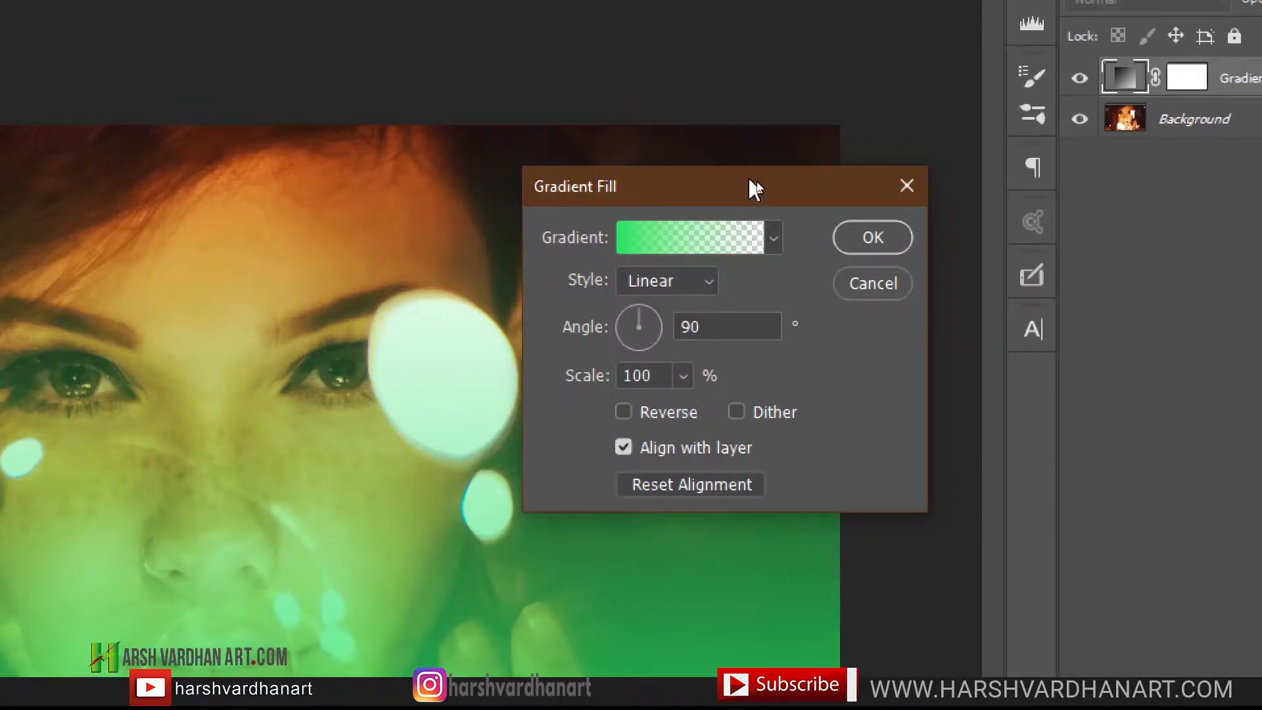
pyautogui.moveTo(753, 186); pyautogui.dragTo(865, 151)
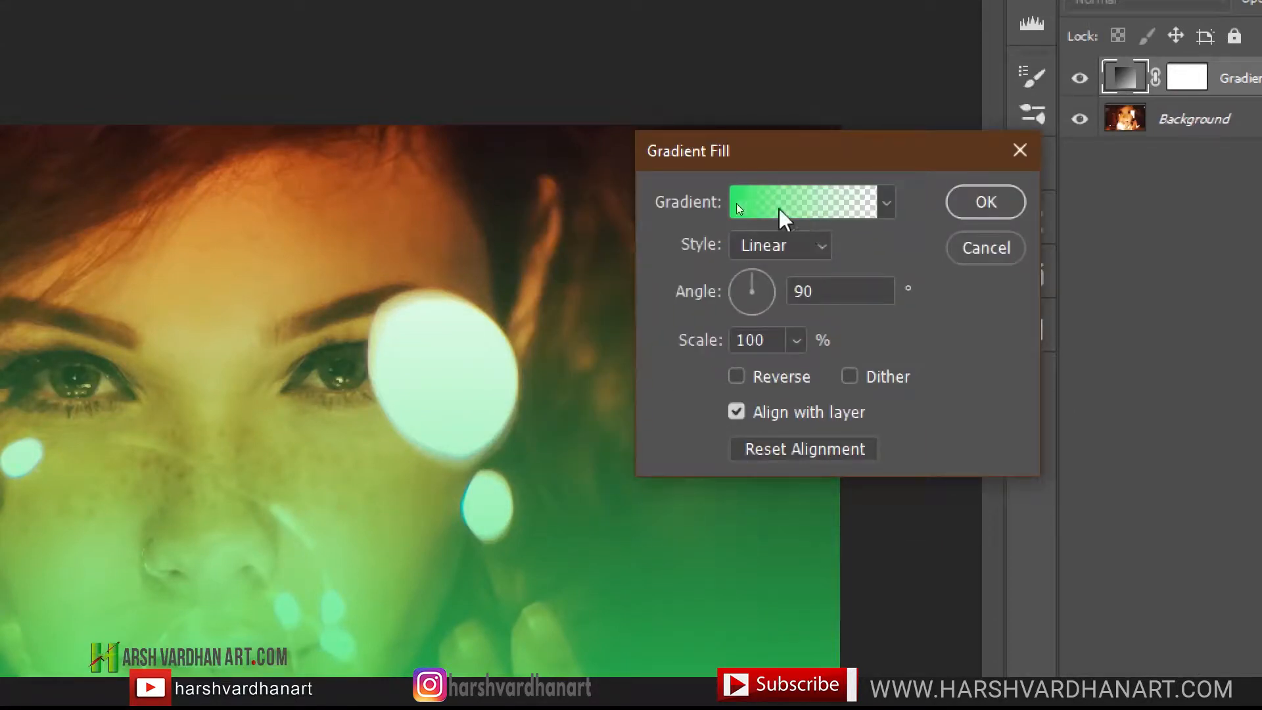
pyautogui.click(818, 204)
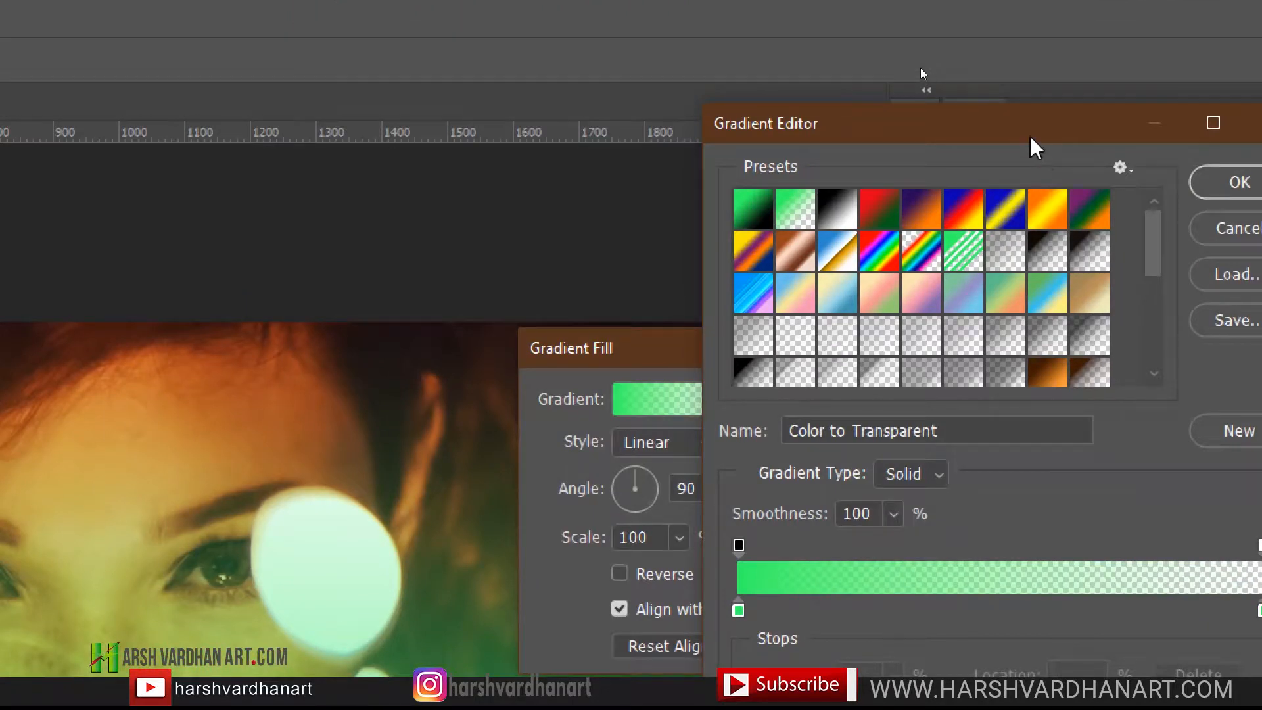
pyautogui.moveTo(1030, 138); pyautogui.dragTo(803, 98)
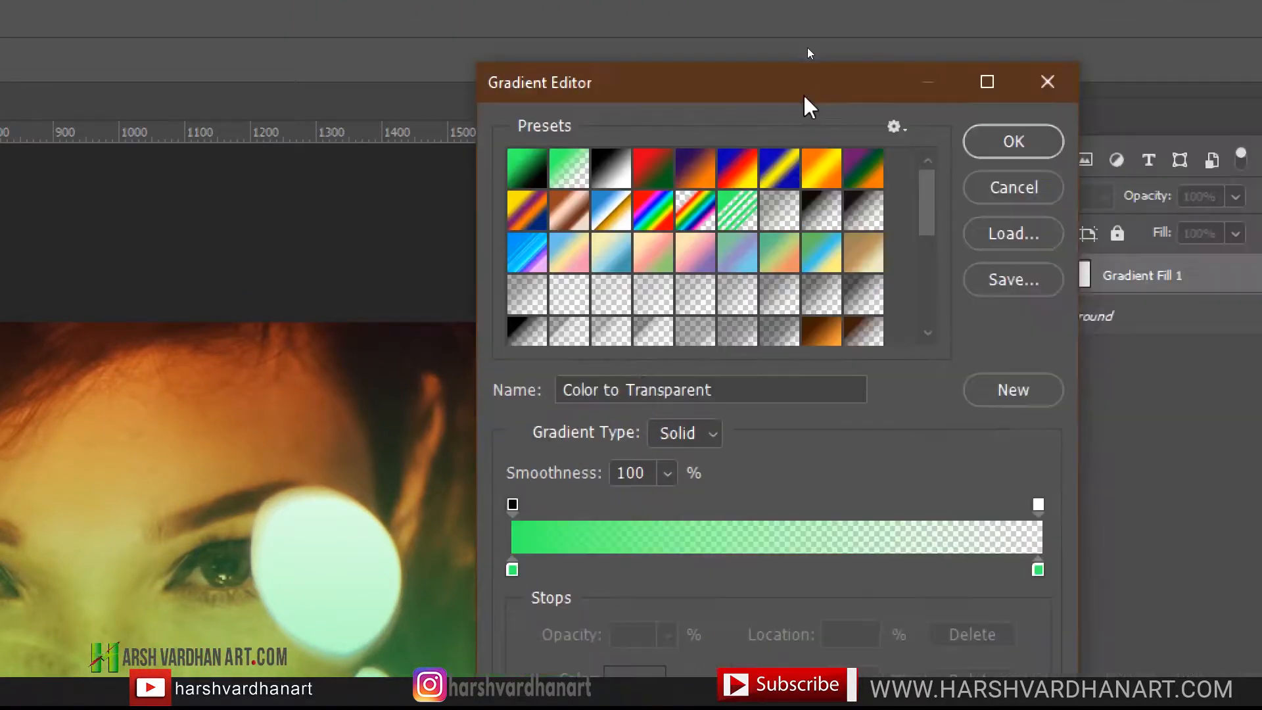
# Append the Color Harmonies 1 and Color Harmonies 2 gradient sets to the current gradient presets
pyautogui.moveTo(923, 194)
pyautogui.mouseDown()
pyautogui.moveTo(920, 302)
pyautogui.moveTo(919, 172)
pyautogui.mouseUp()
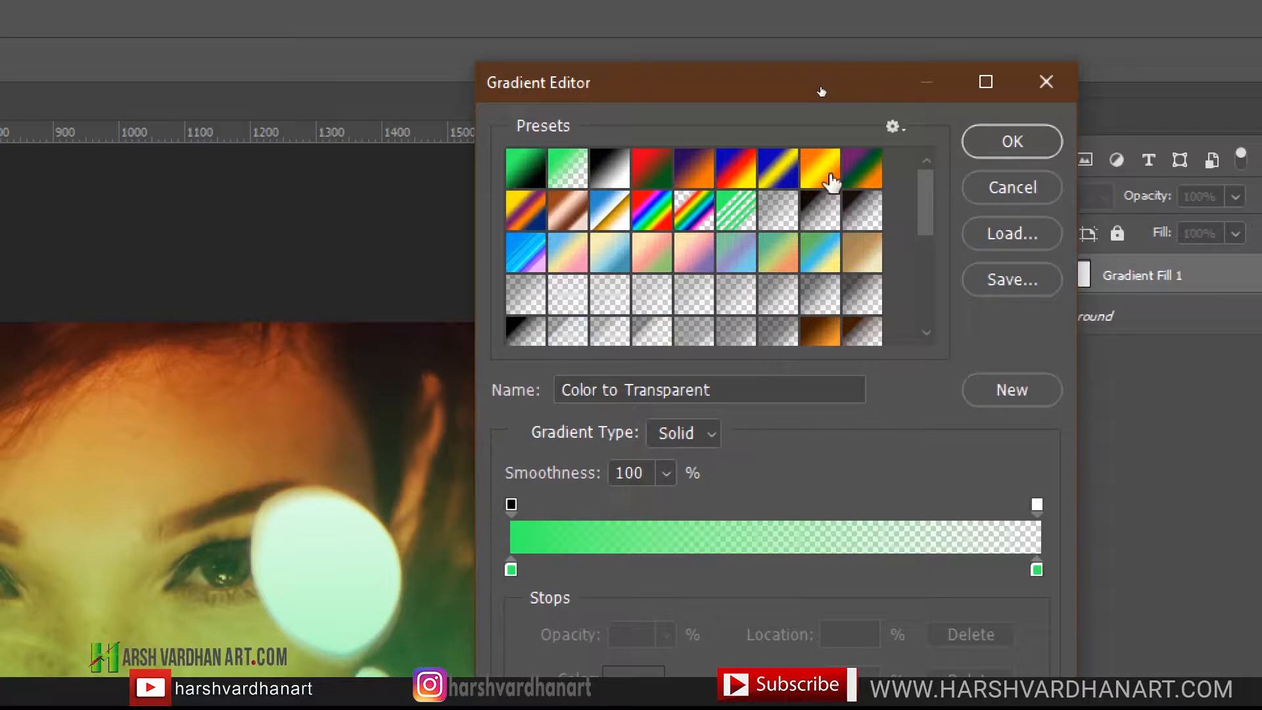
pyautogui.click(899, 129)
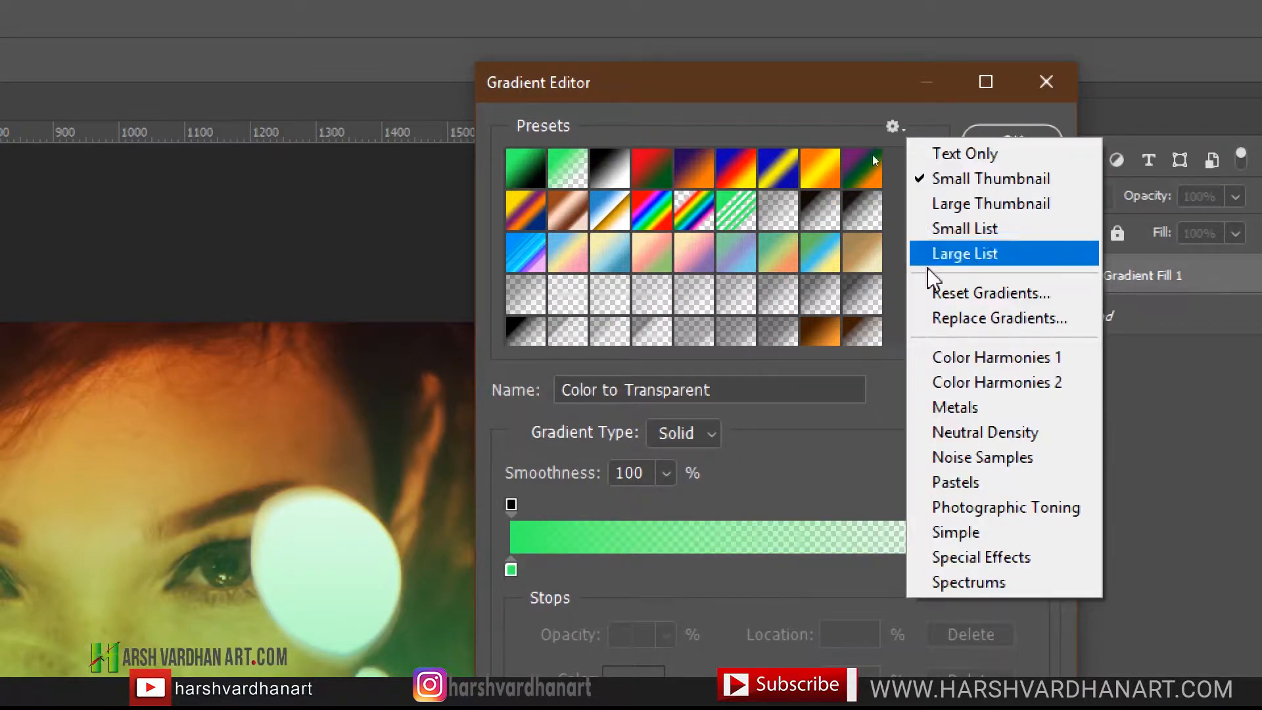
pyautogui.click(965, 360)
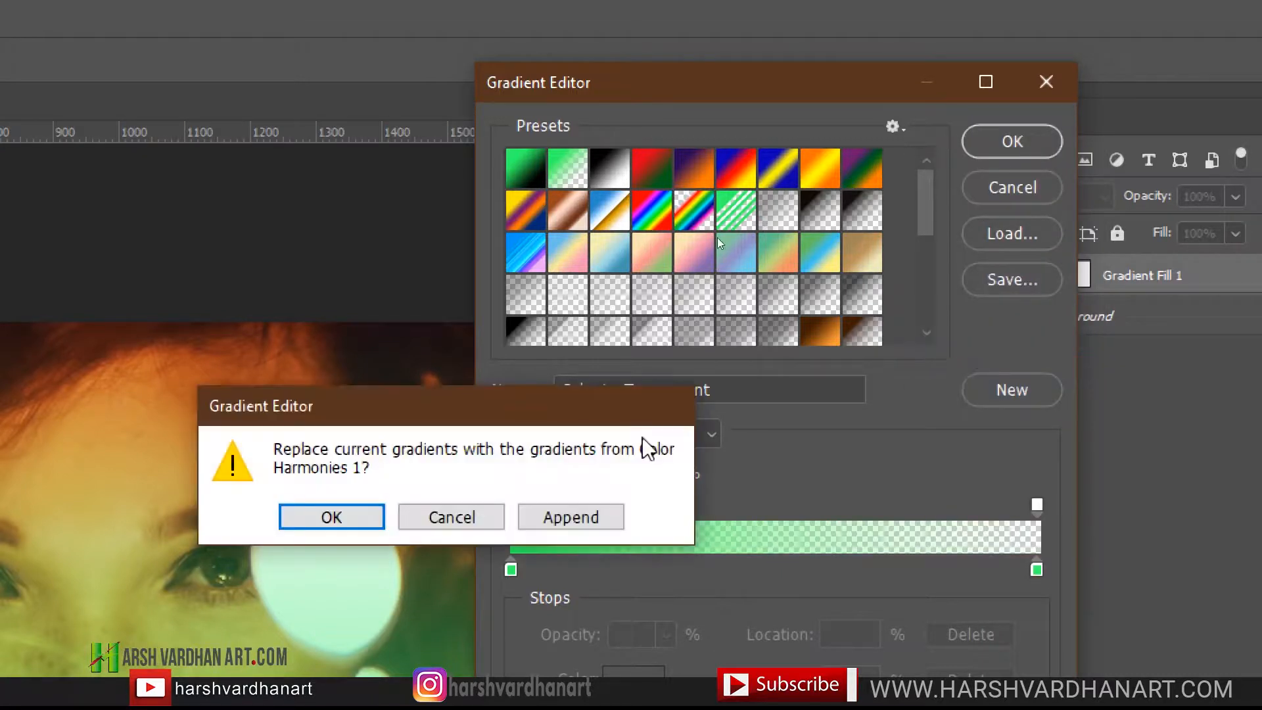
pyautogui.click(603, 520)
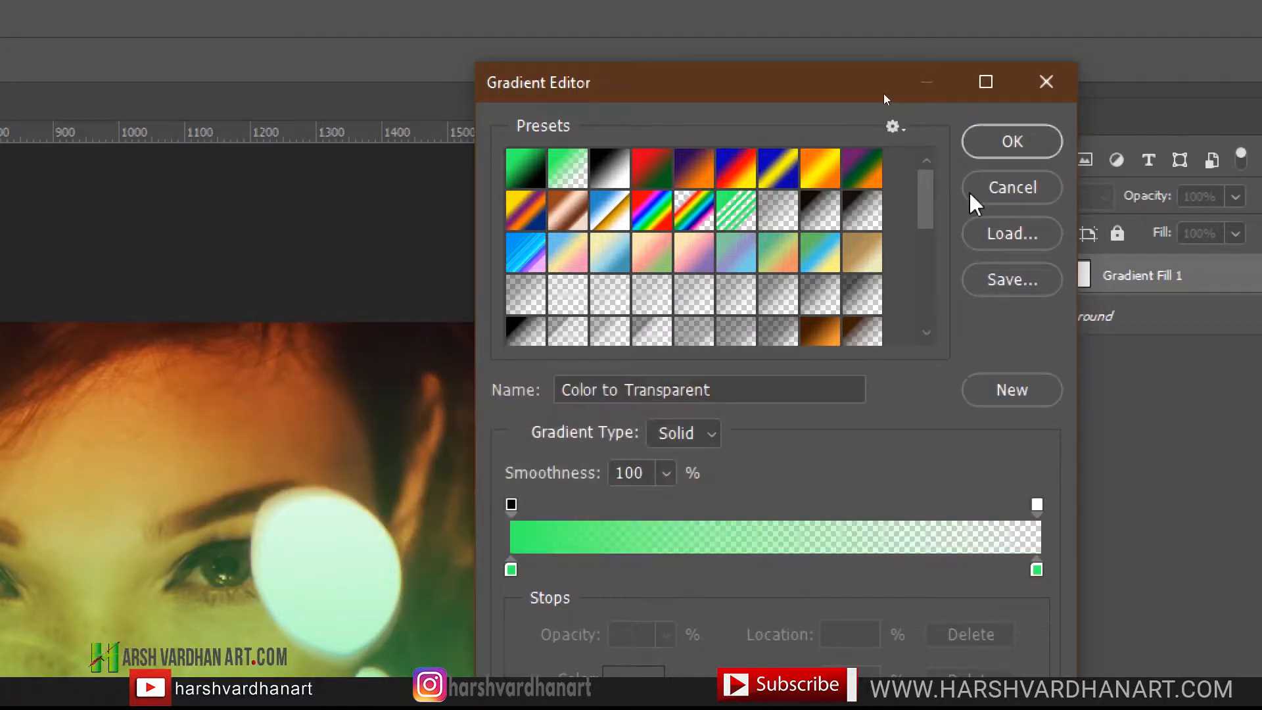
pyautogui.moveTo(923, 187); pyautogui.dragTo(933, 324)
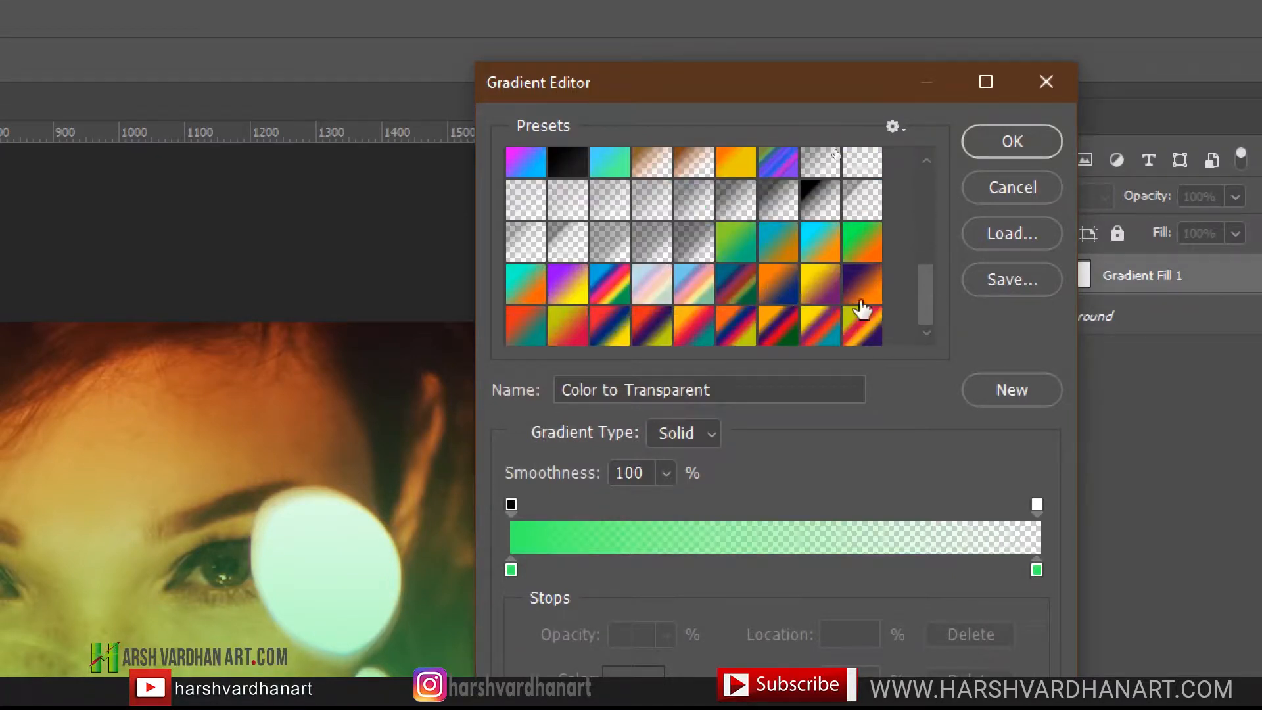
pyautogui.click(892, 127)
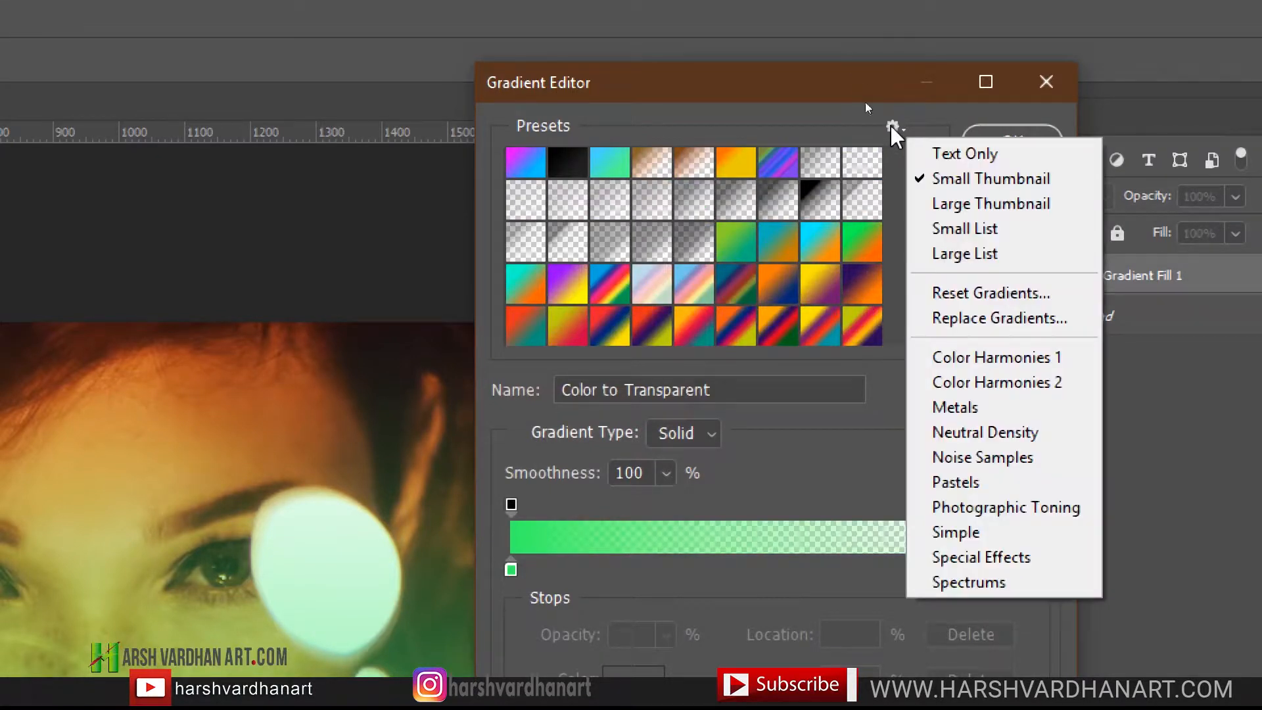
pyautogui.click(960, 384)
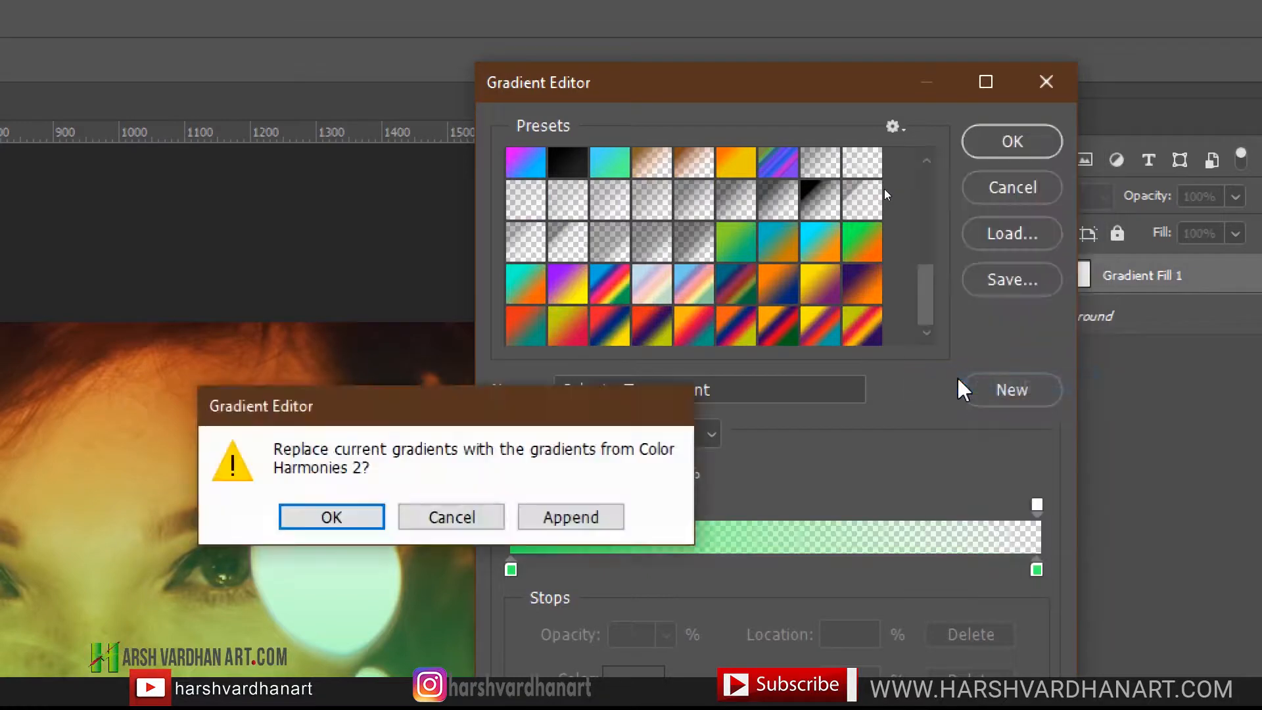
pyautogui.click(590, 520)
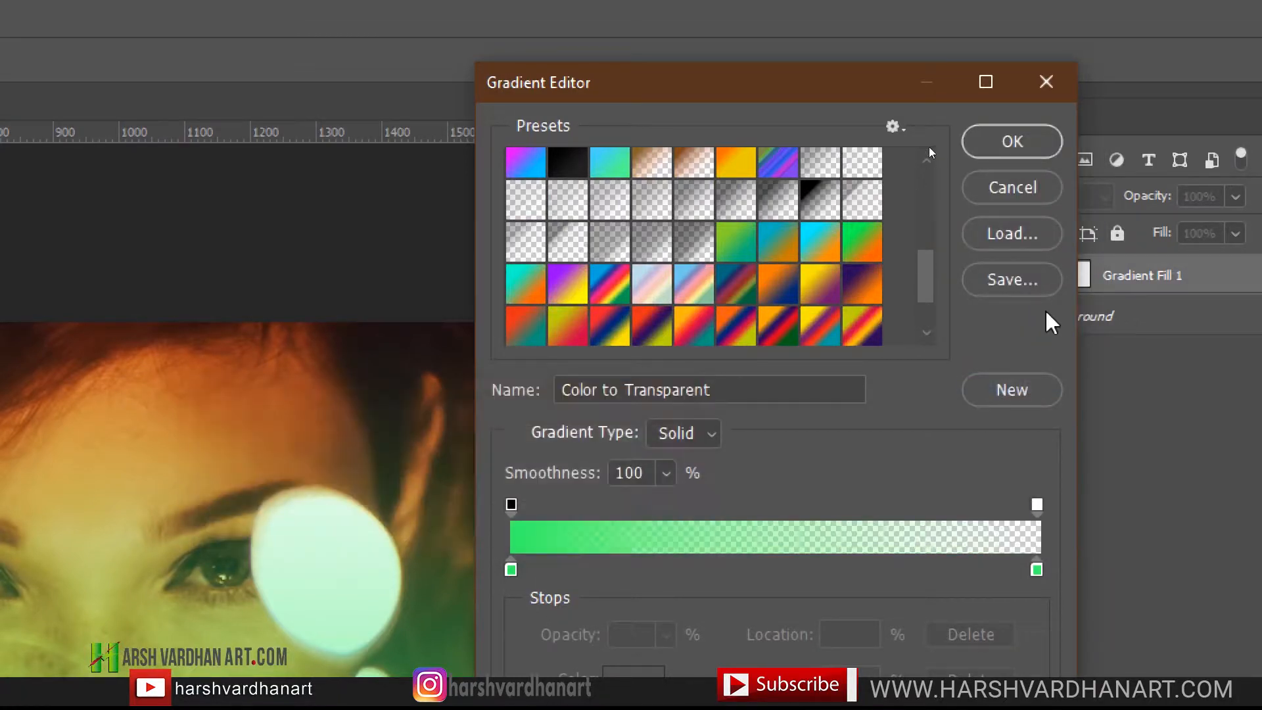
# Append the Metals and Neutral Density gradient sets to the current gradient presets
pyautogui.scroll(-3, 935, 286)
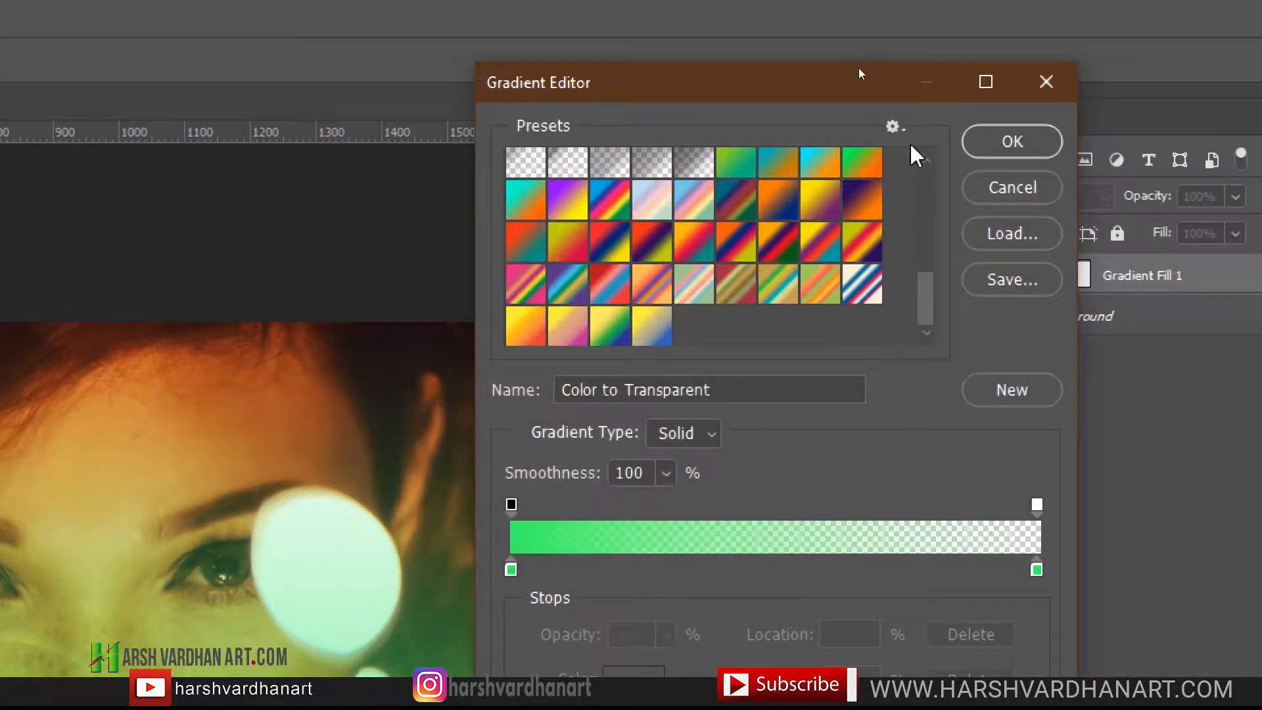
pyautogui.click(894, 127)
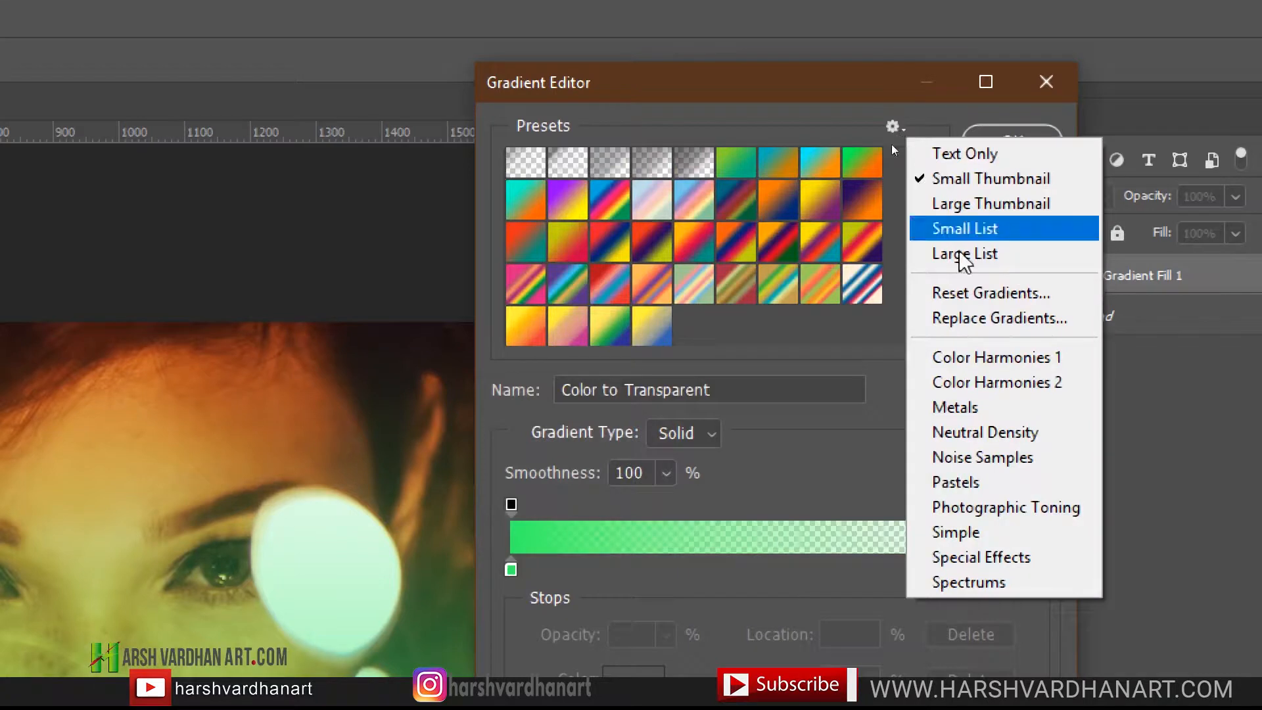
pyautogui.click(1003, 409)
pyautogui.click(576, 519)
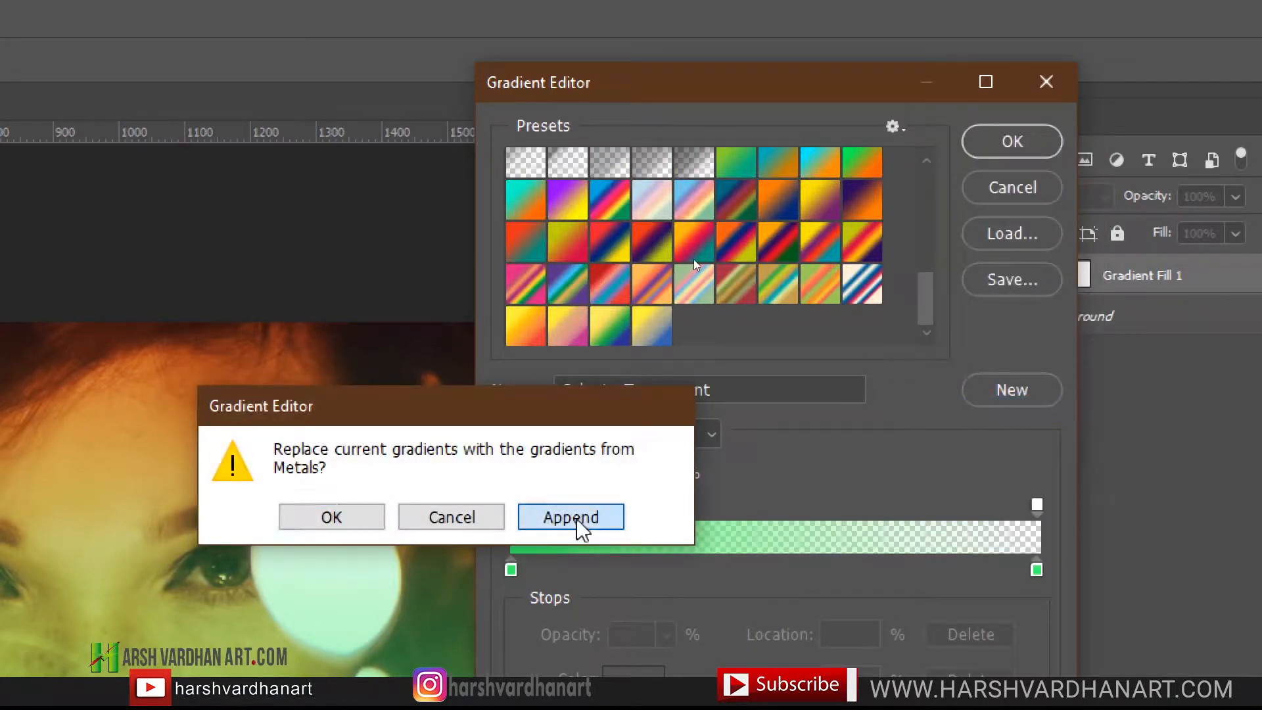
pyautogui.click(895, 127)
pyautogui.click(986, 433)
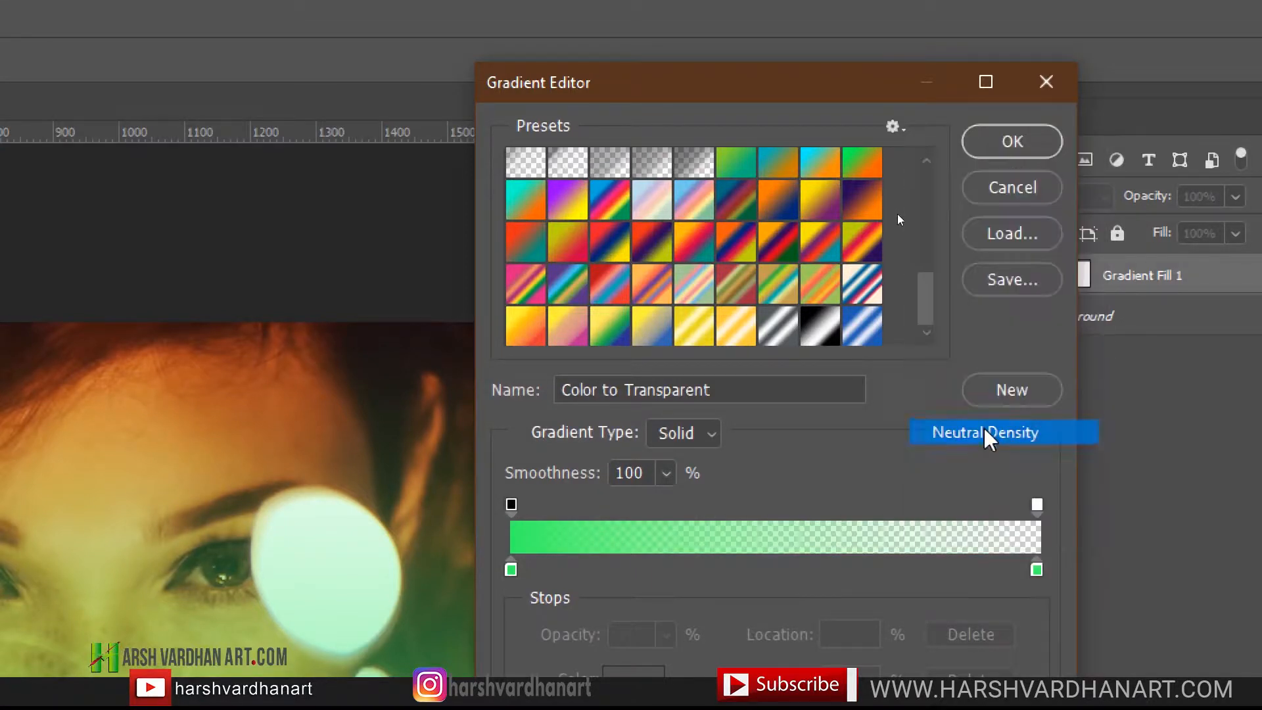
pyautogui.click(570, 517)
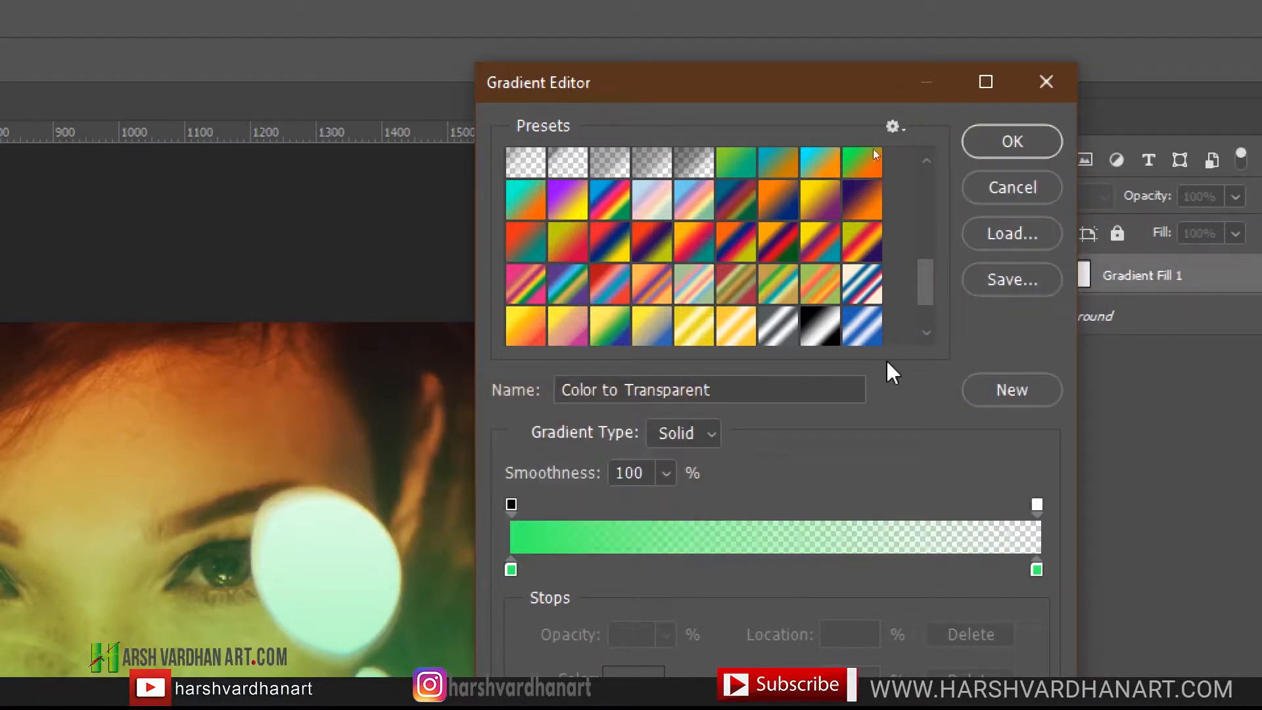
# Append the Noise Samples gradient set to the current gradient presets
pyautogui.moveTo(928, 274); pyautogui.dragTo(934, 342)
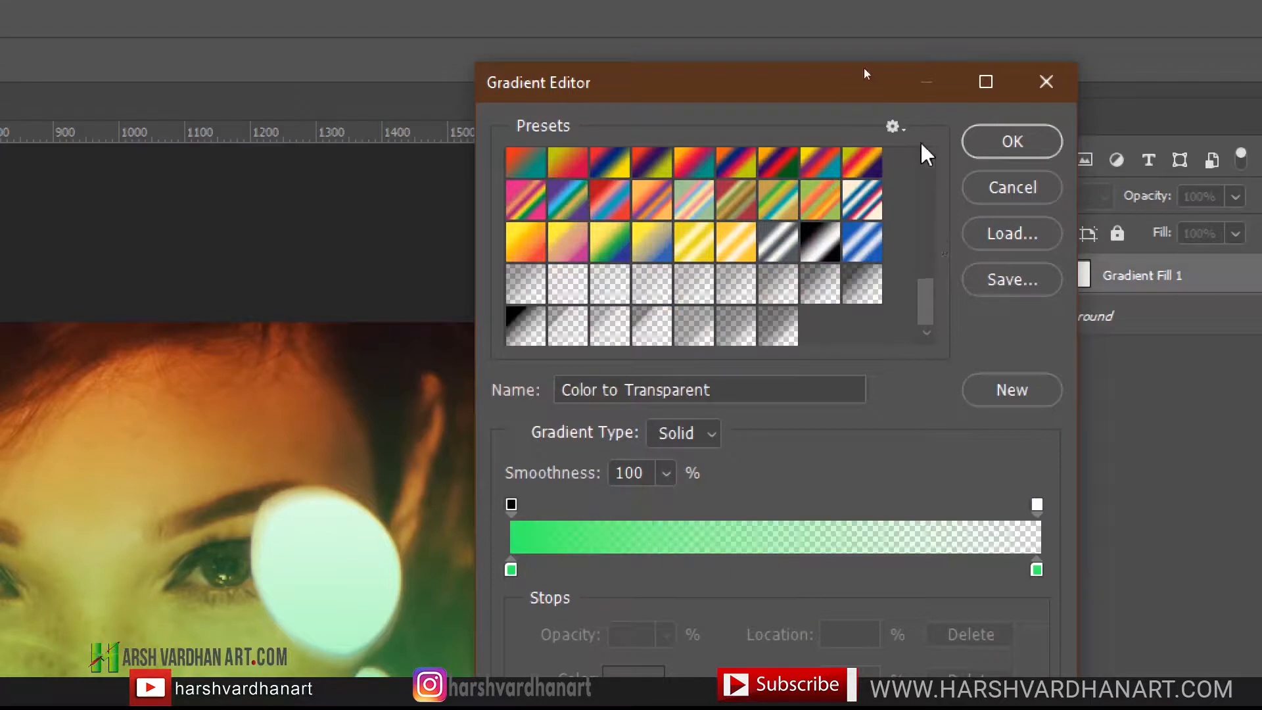
pyautogui.click(893, 128)
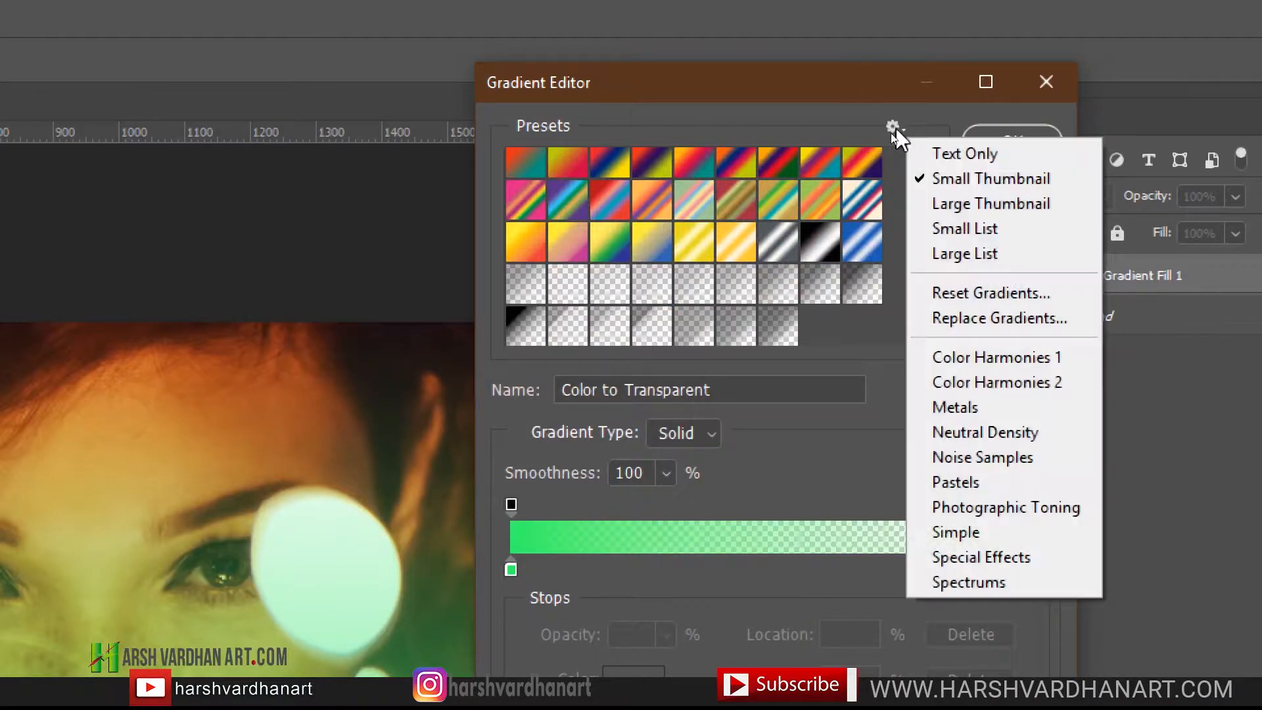
pyautogui.click(983, 458)
pyautogui.click(570, 516)
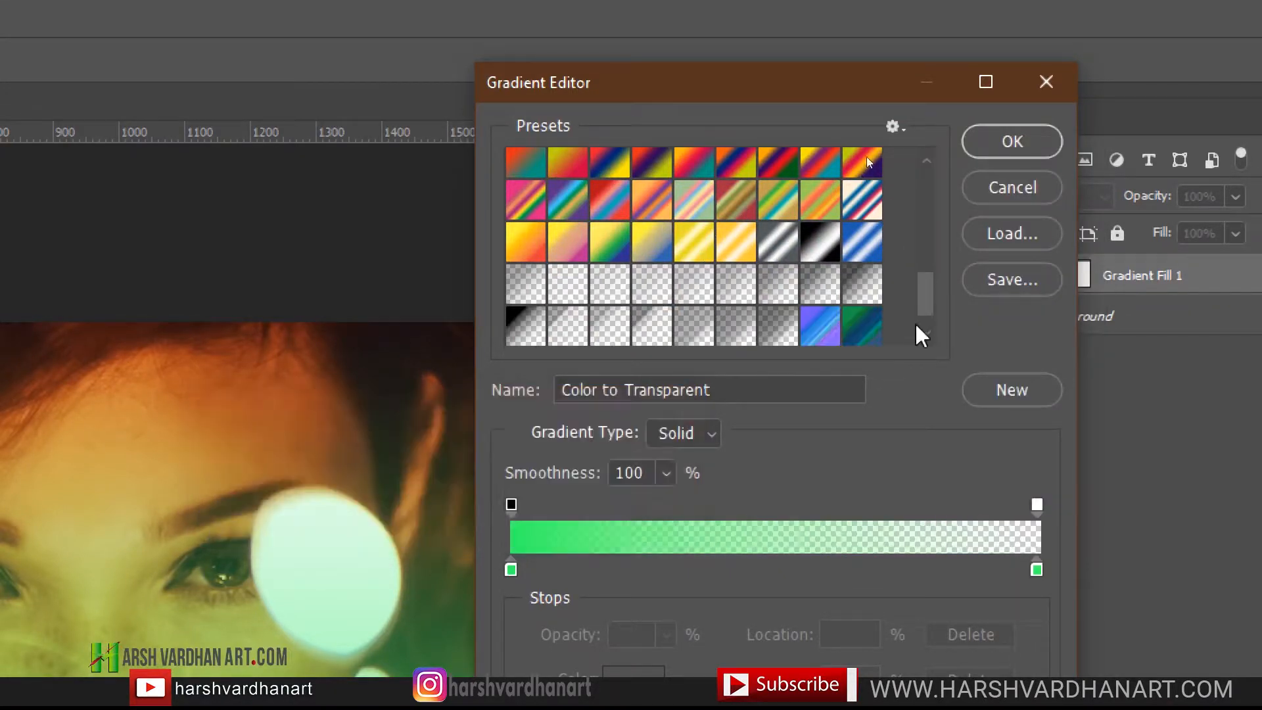
# Append the Pastels and Photographic Toning gradient sets to the current gradient presets
pyautogui.moveTo(932, 299); pyautogui.dragTo(937, 351)
pyautogui.click(895, 129)
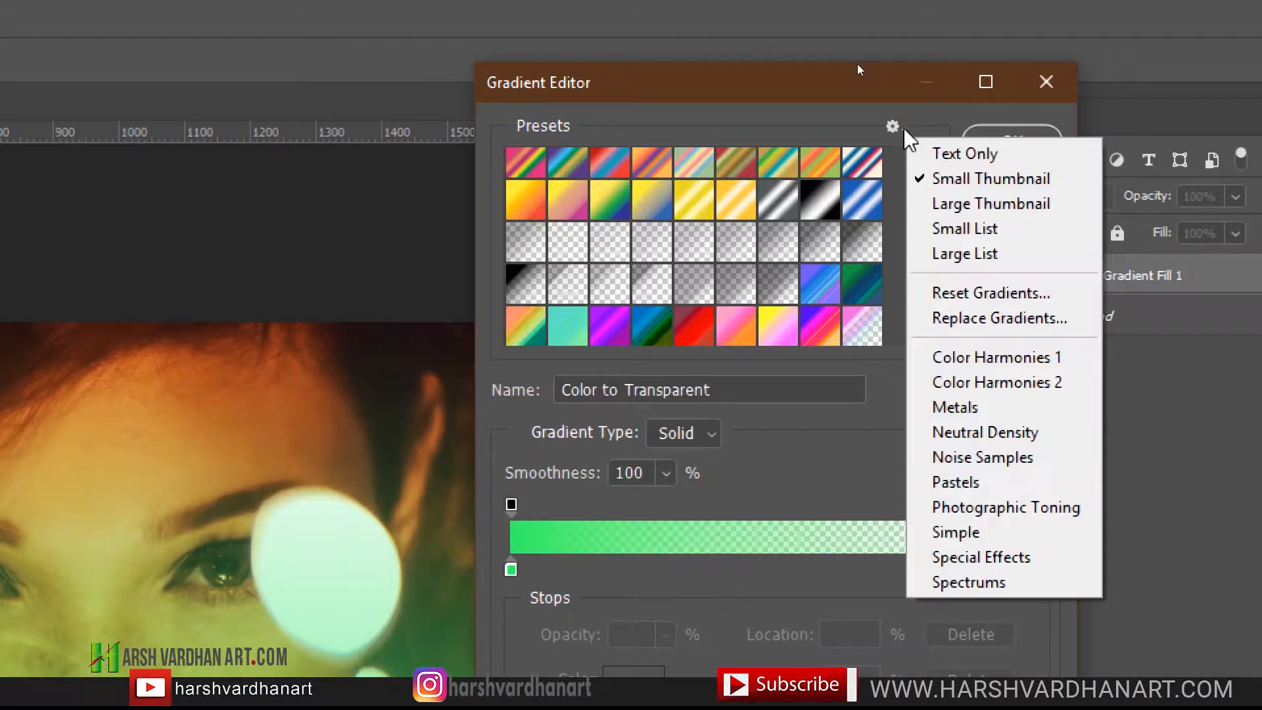
pyautogui.click(956, 482)
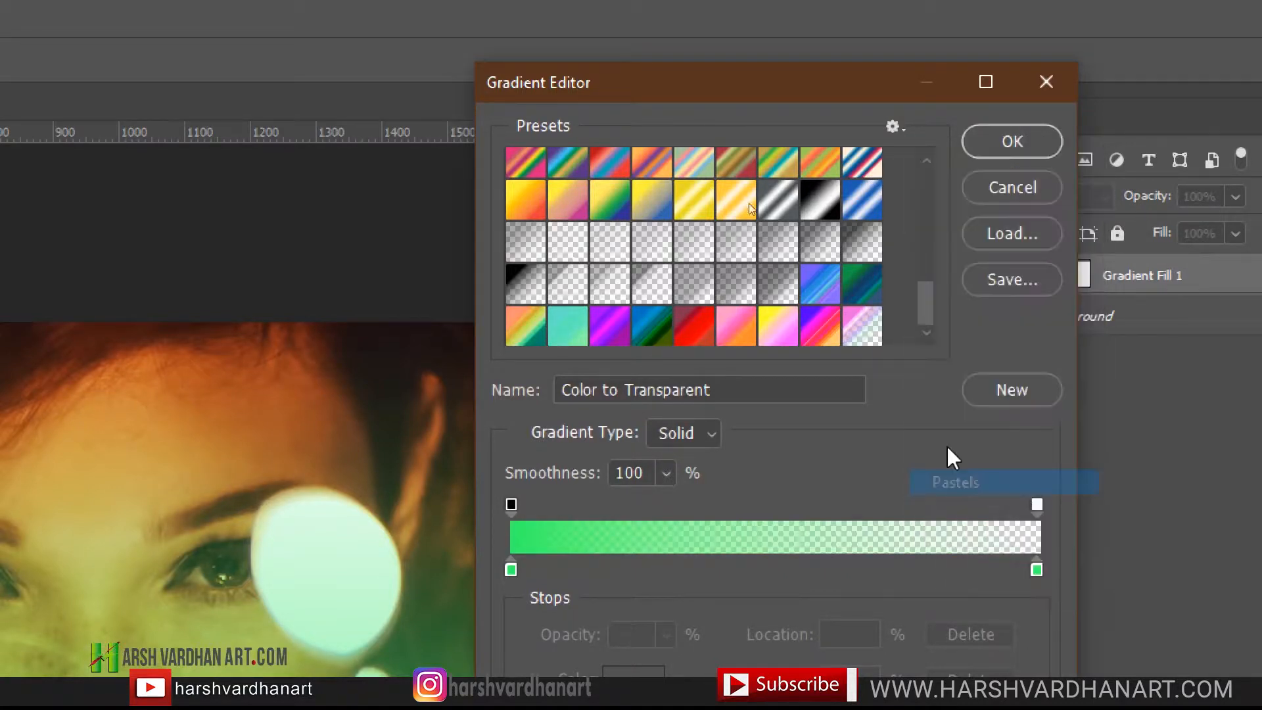
pyautogui.click(596, 517)
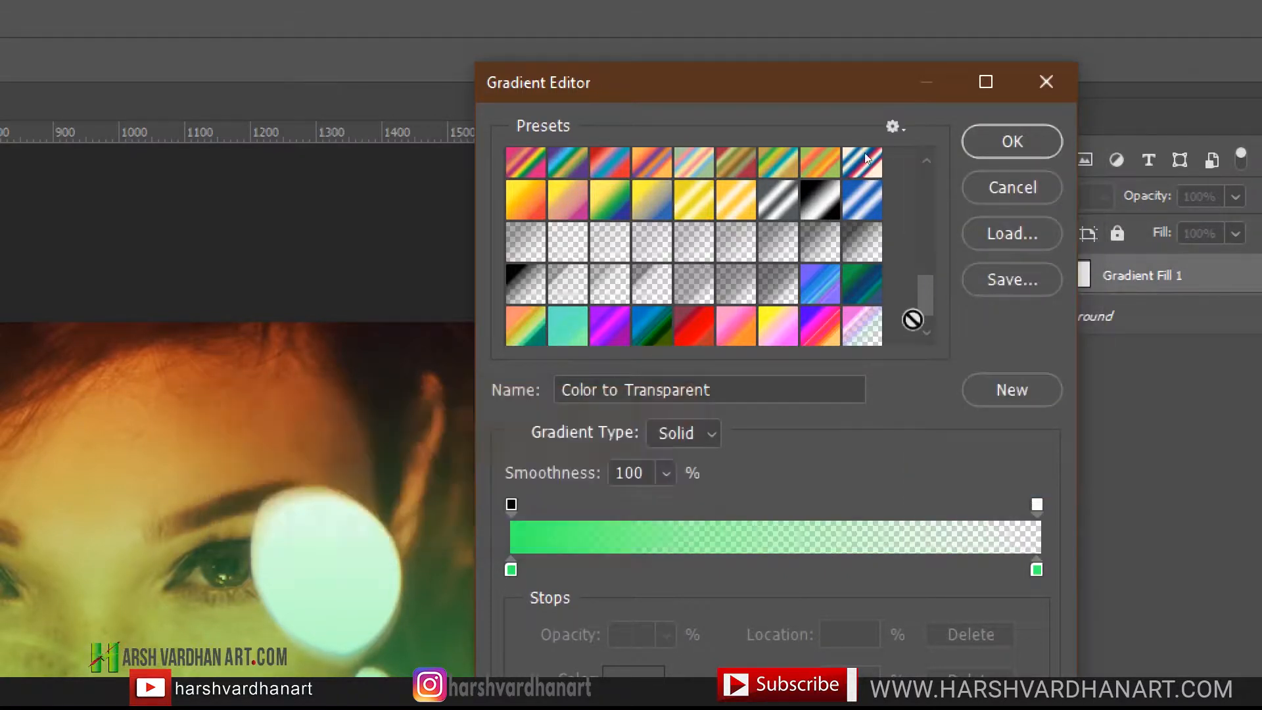
pyautogui.click(928, 282)
pyautogui.moveTo(927, 273); pyautogui.dragTo(927, 331)
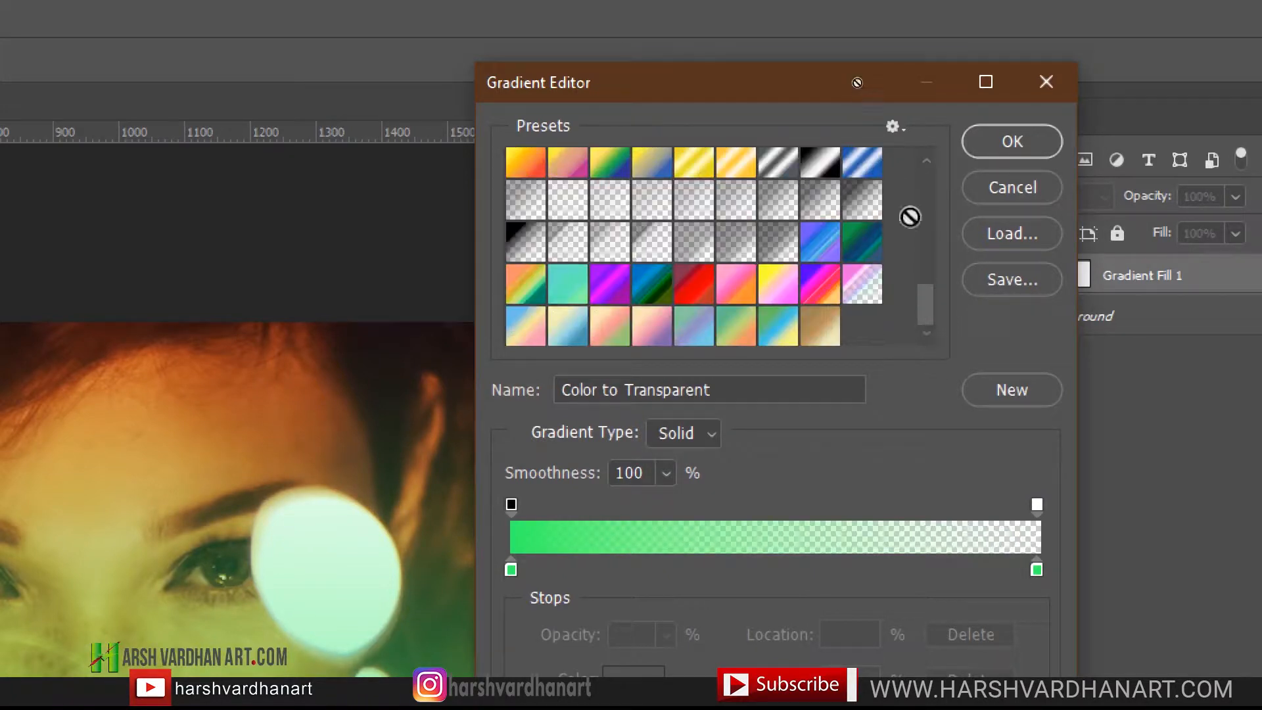
pyautogui.click(897, 126)
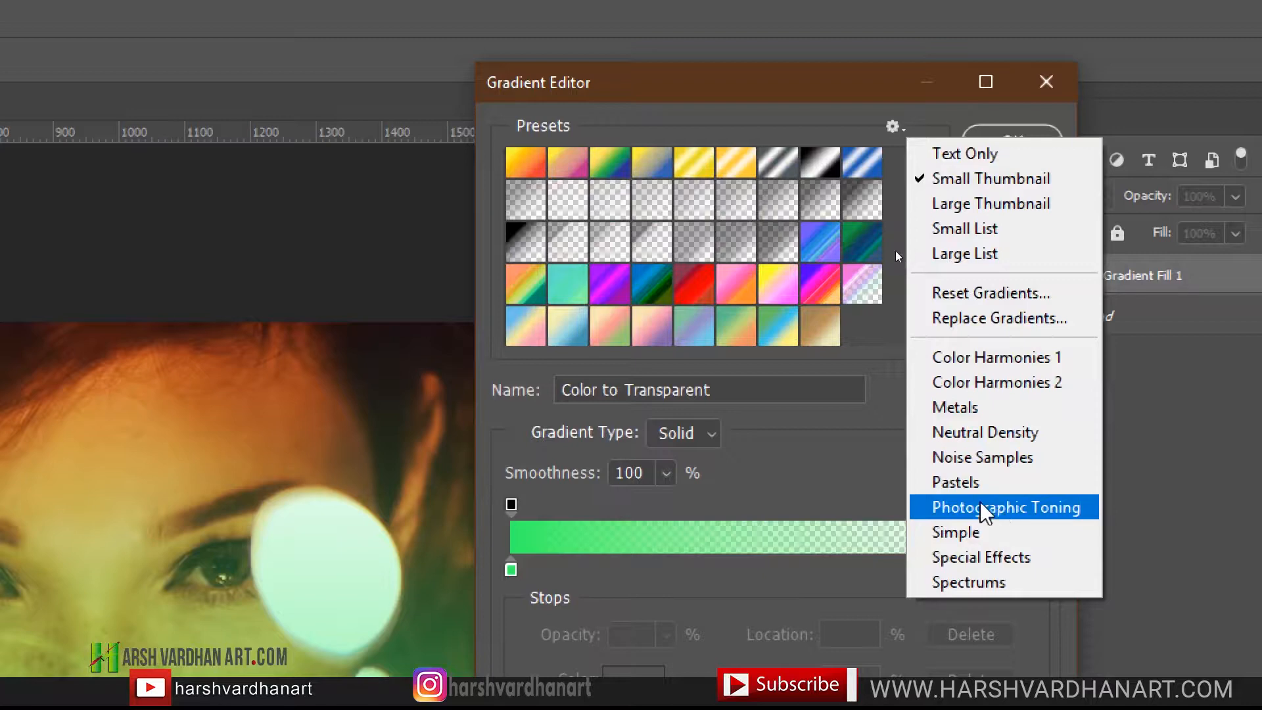
pyautogui.click(998, 519)
pyautogui.click(569, 521)
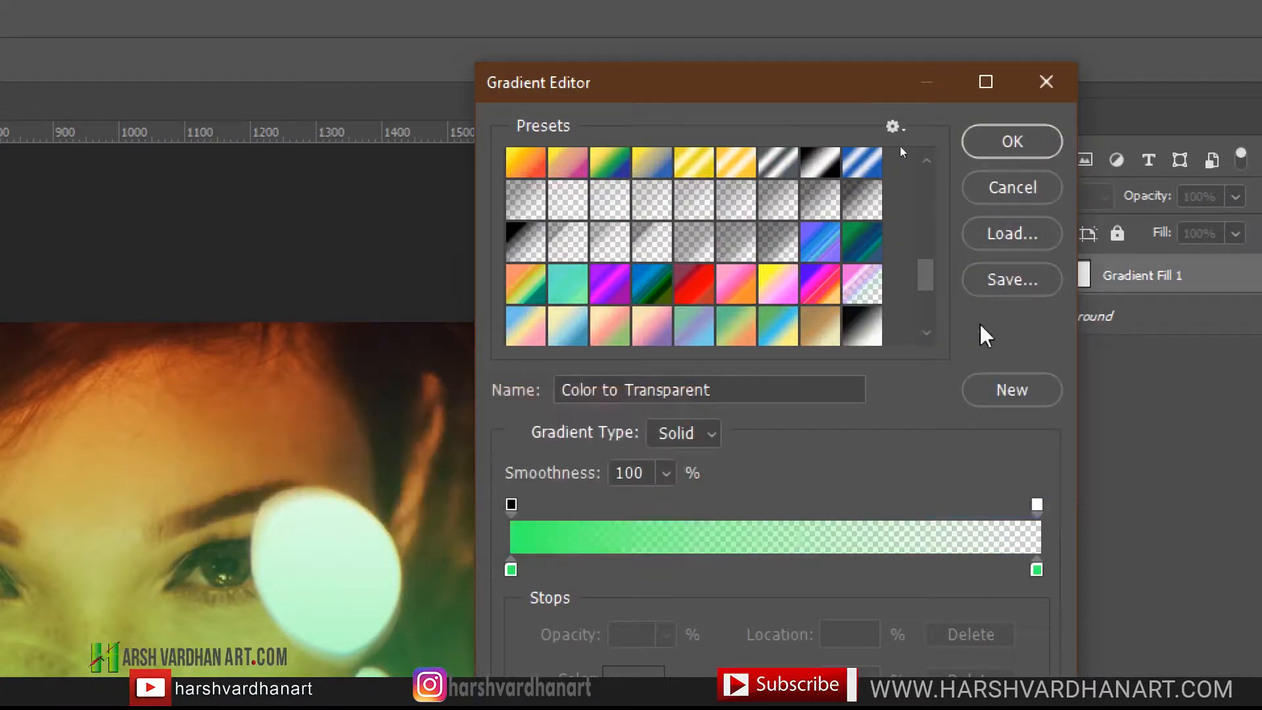
# Append the Simple and Special Effects gradient sets to the current gradient presets
pyautogui.moveTo(926, 273); pyautogui.dragTo(937, 339)
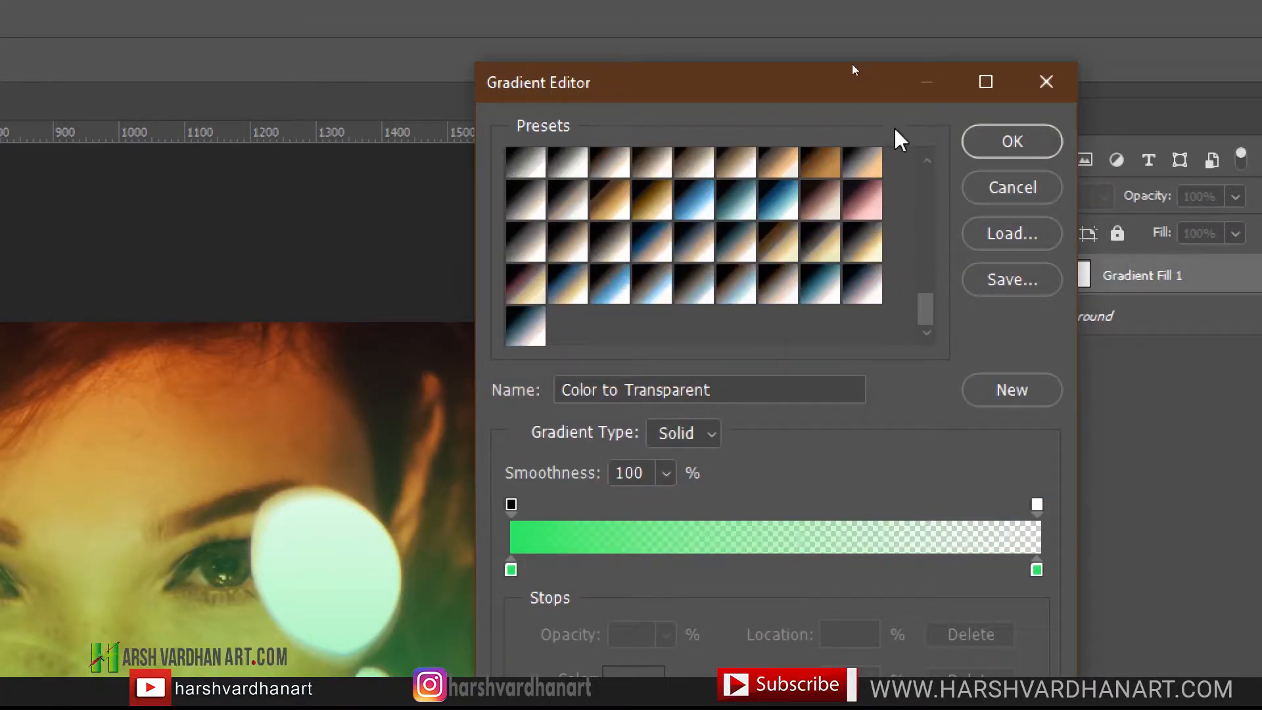
pyautogui.click(893, 126)
pyautogui.click(927, 533)
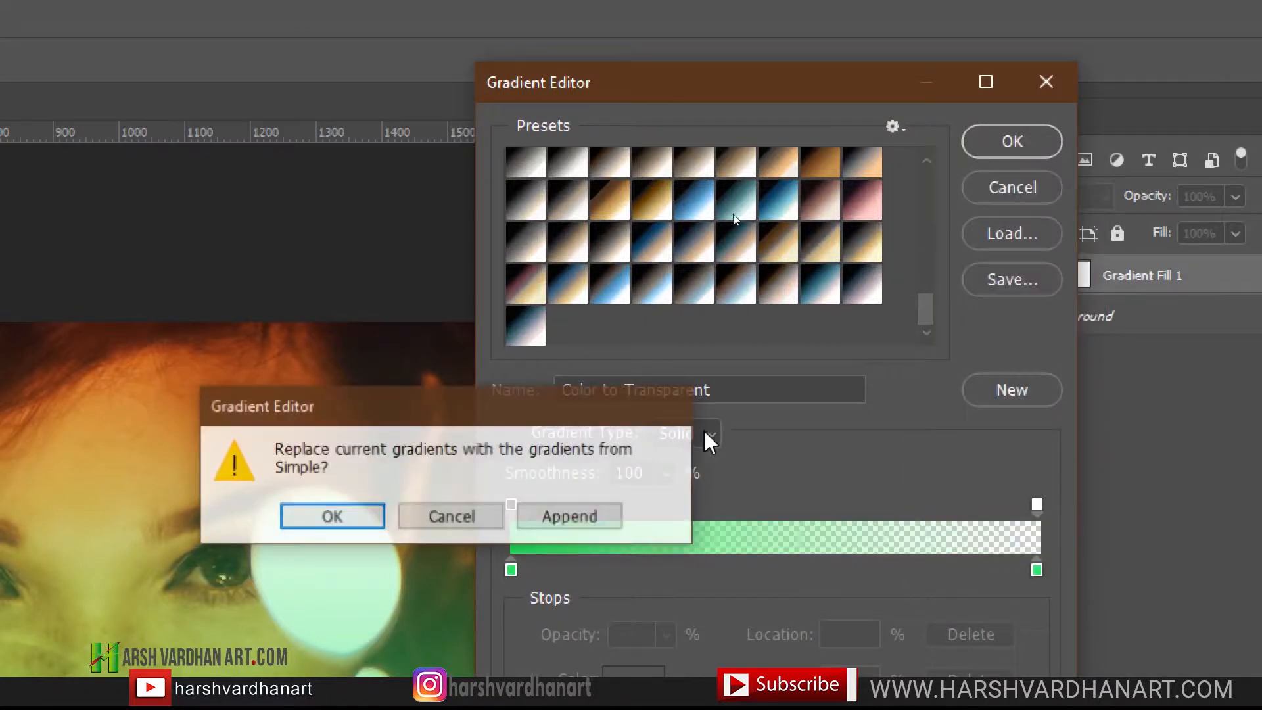
pyautogui.click(571, 517)
pyautogui.moveTo(929, 301); pyautogui.dragTo(929, 344)
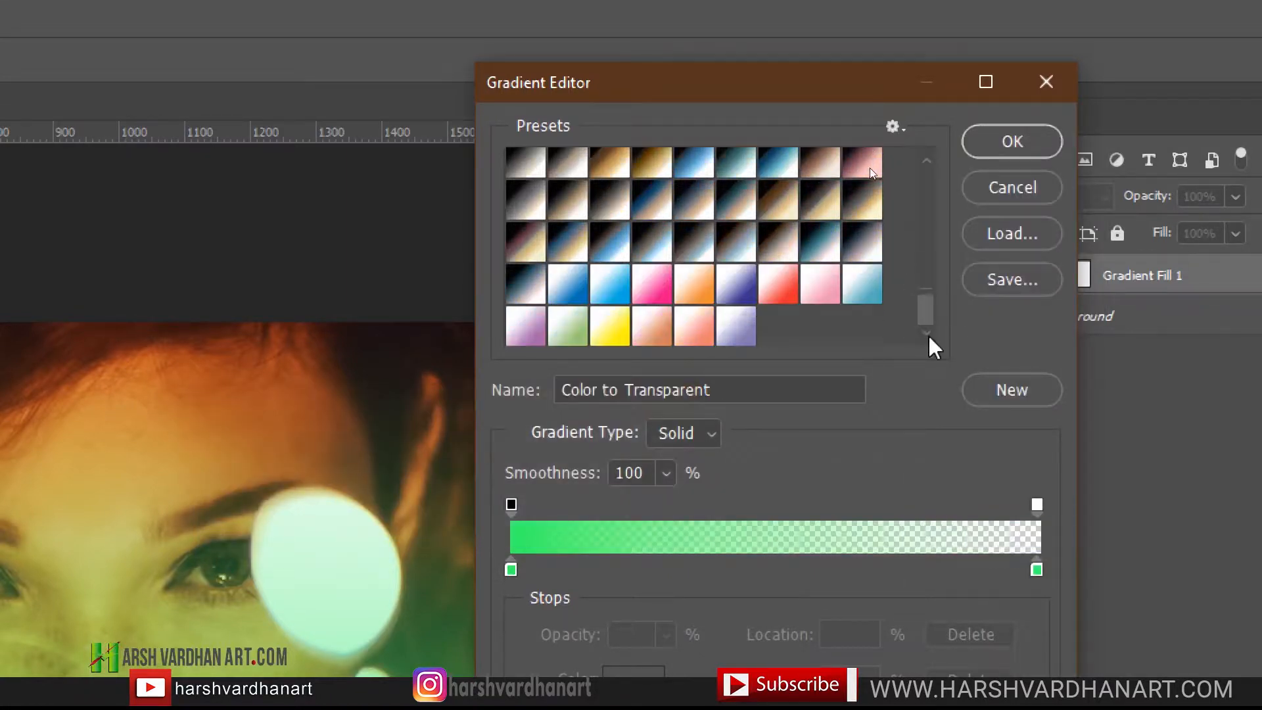
pyautogui.click(894, 127)
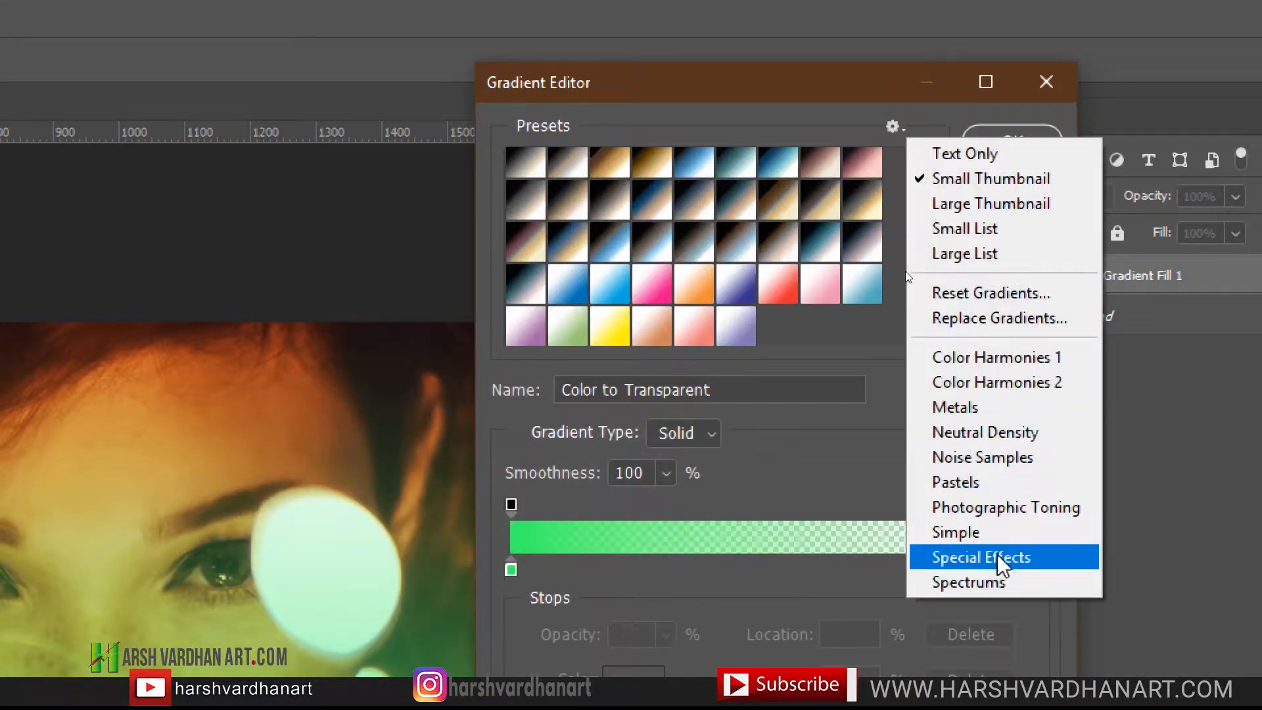
pyautogui.click(1014, 560)
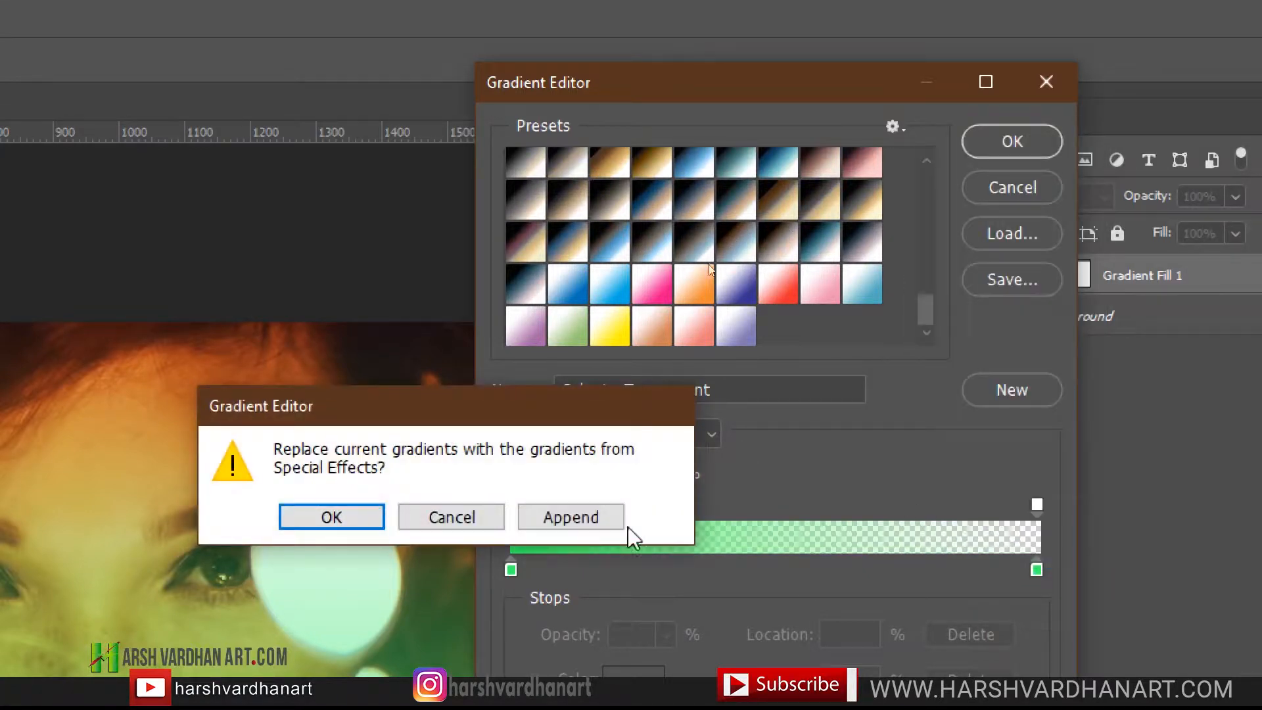
pyautogui.click(590, 521)
# Append the Spectrums gradient set to the current gradient presets
pyautogui.scroll(-2, 929, 309)
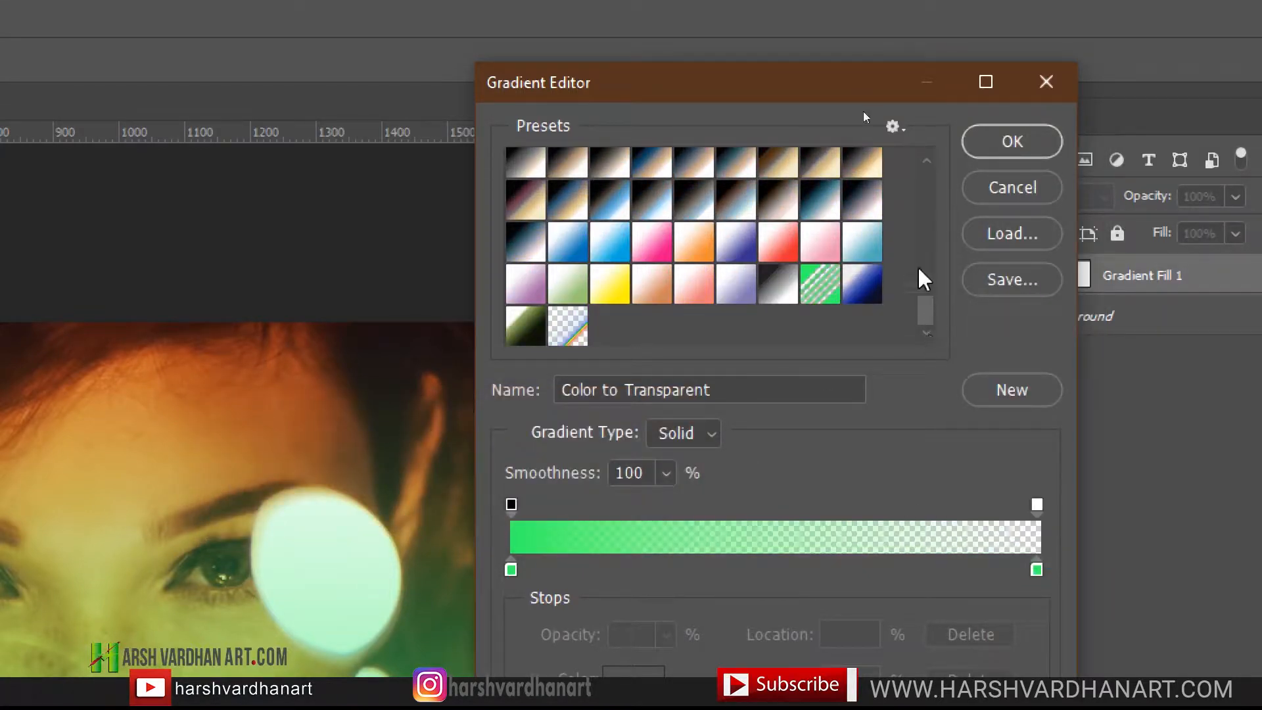
pyautogui.click(893, 127)
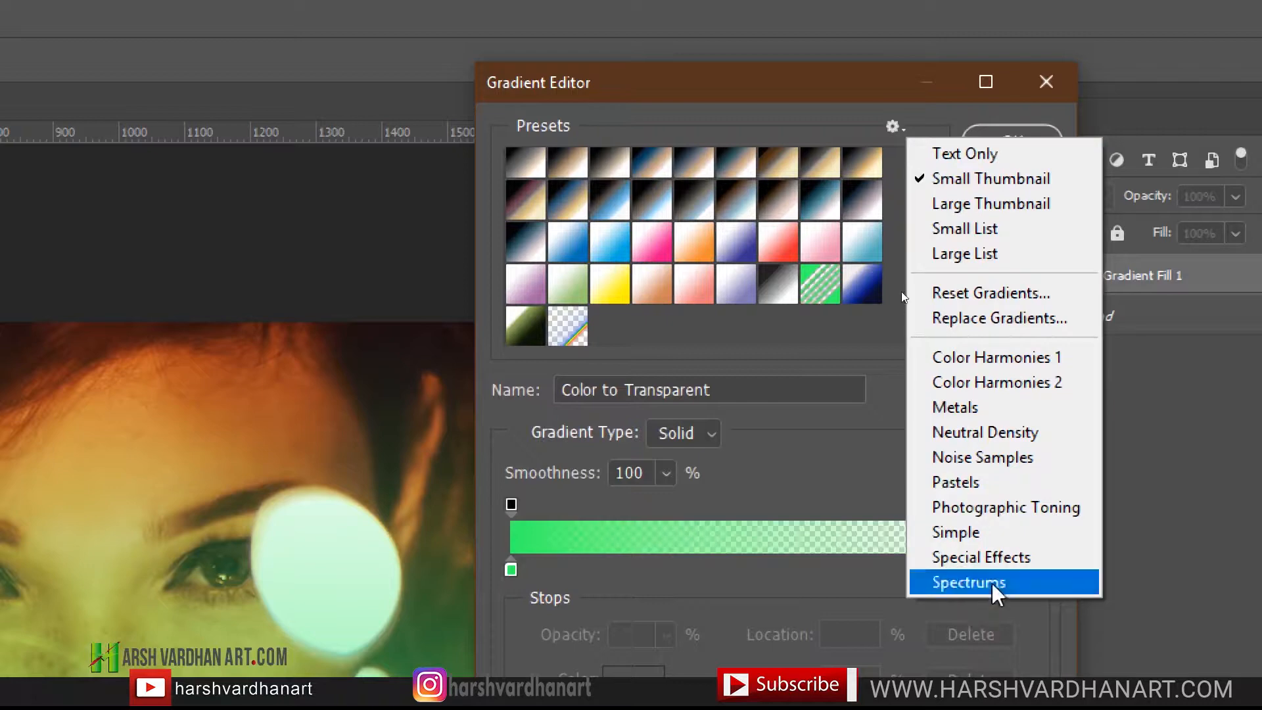
pyautogui.click(971, 582)
pyautogui.click(562, 522)
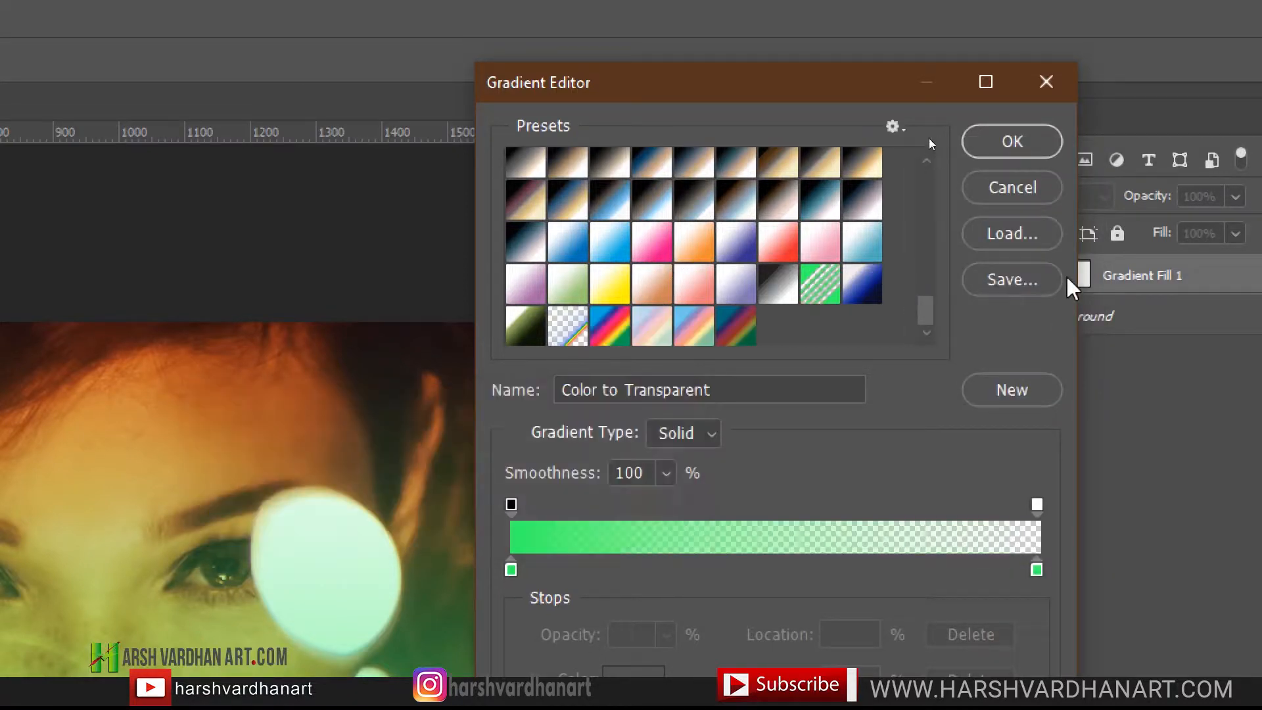
# Choose the Black, White preset as the base gradient and shift the Gradient Editor to reveal its colour stops
pyautogui.moveTo(923, 315); pyautogui.dragTo(912, 161)
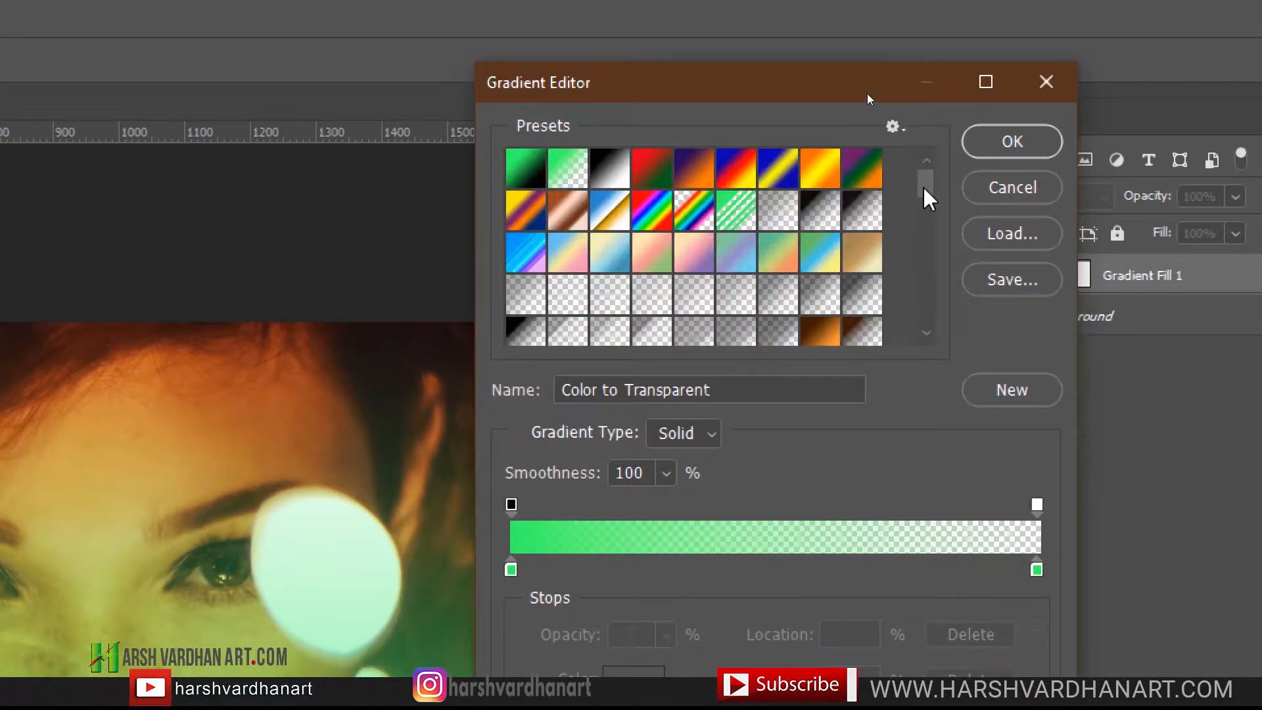
pyautogui.click(613, 171)
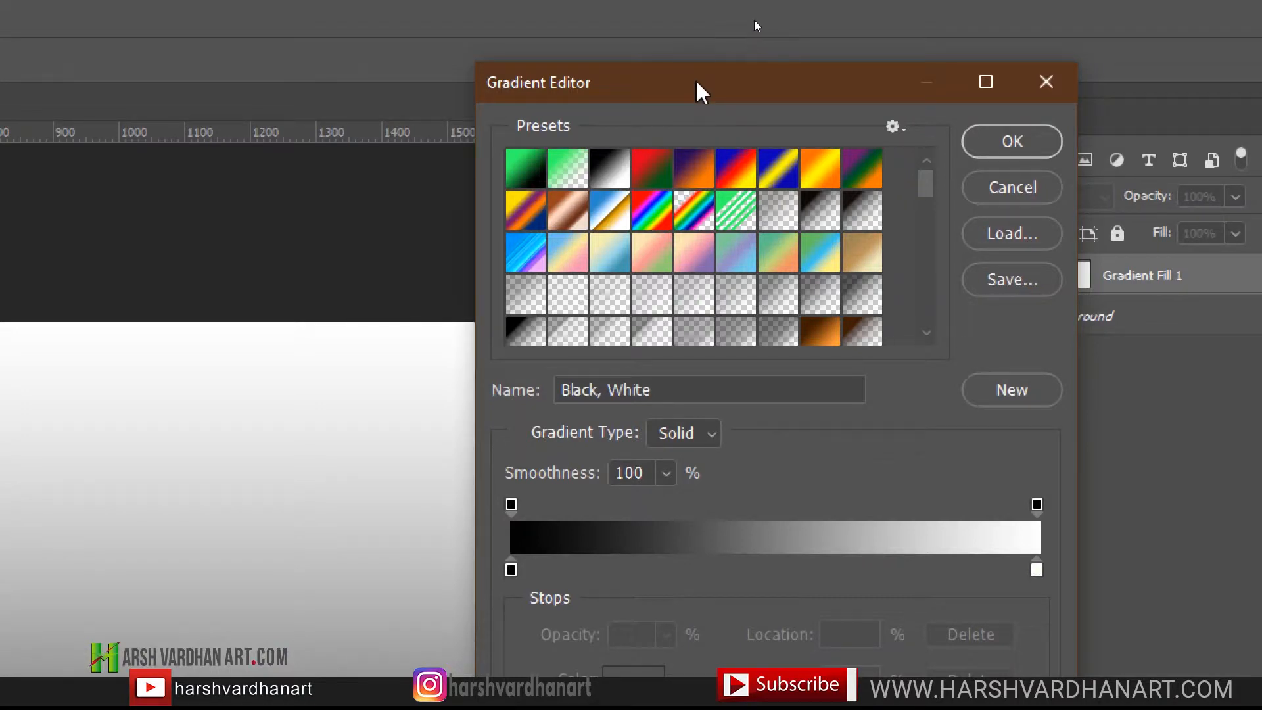
pyautogui.moveTo(697, 77); pyautogui.dragTo(698, 36)
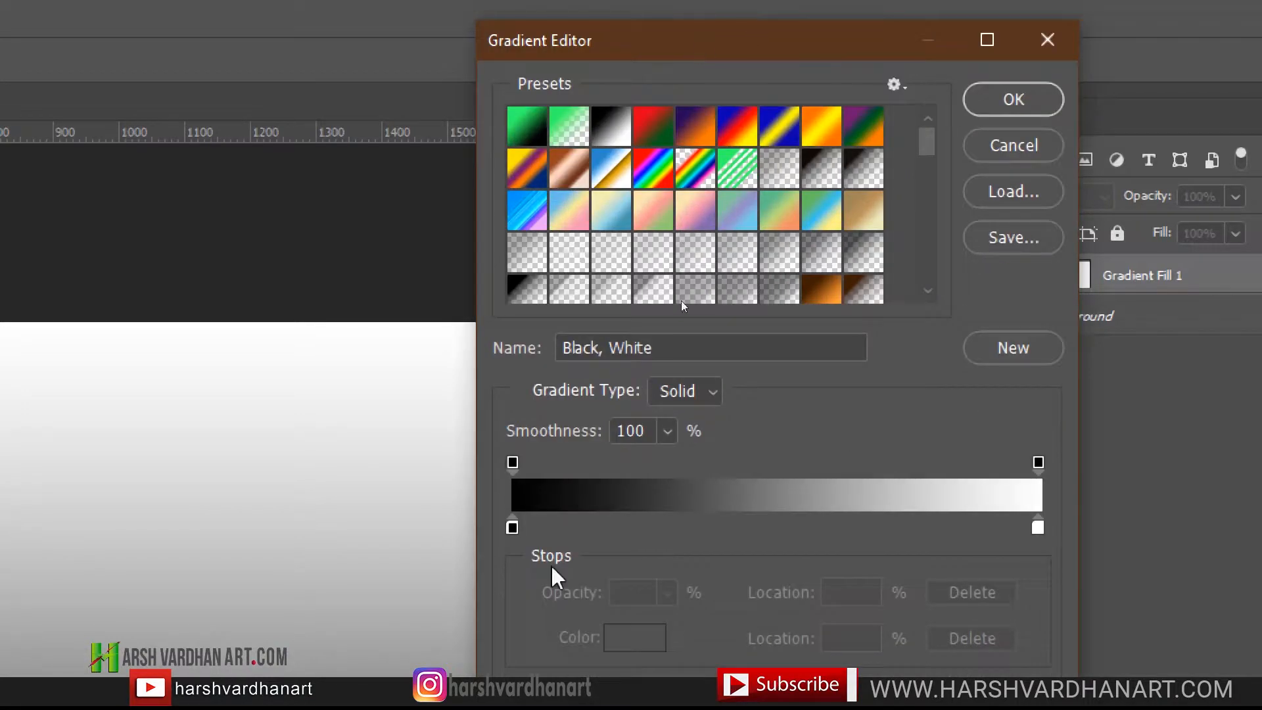
# Change the gradient's black starting colour stop to bright blue, 00baff
pyautogui.doubleClick(512, 528)
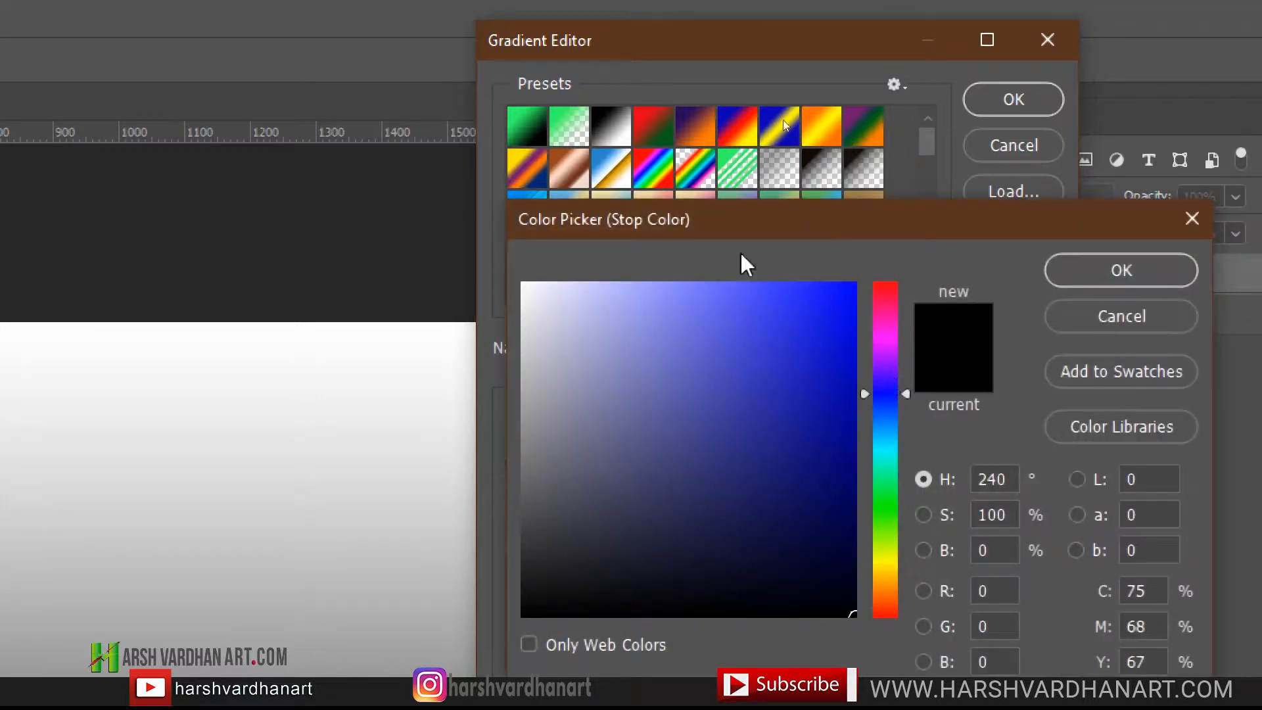
pyautogui.moveTo(773, 223); pyautogui.dragTo(723, 142)
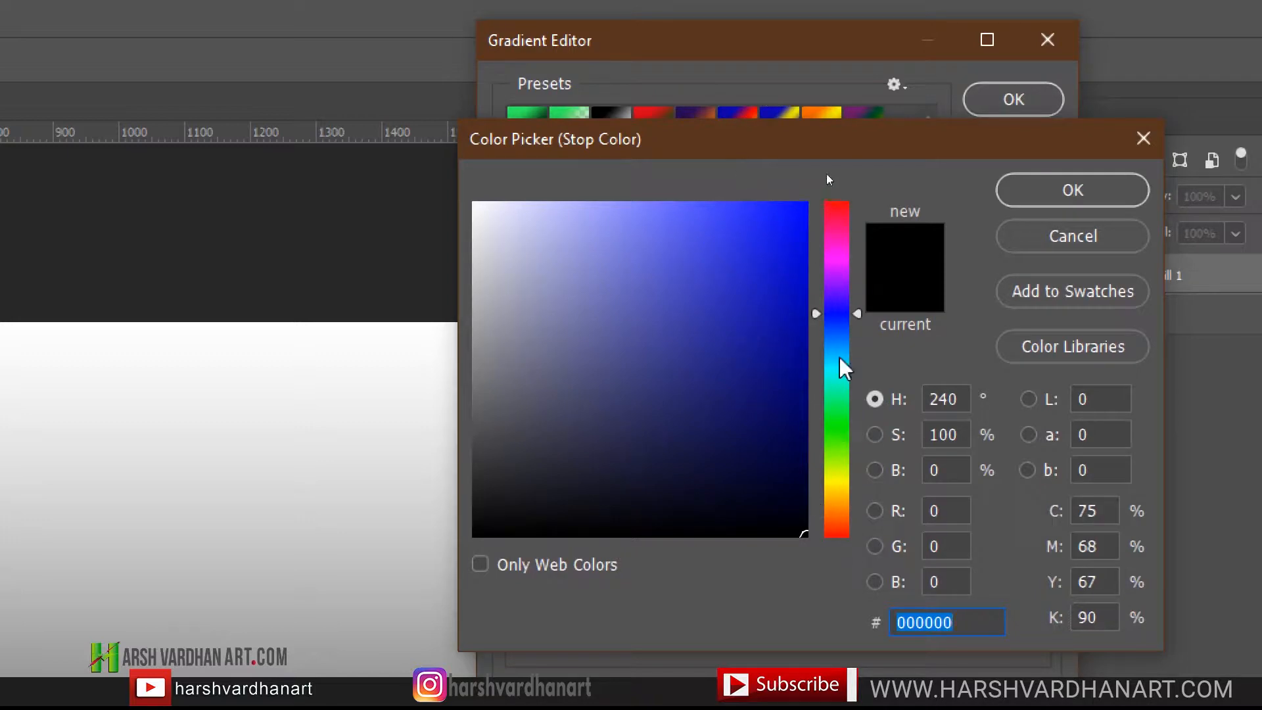
pyautogui.moveTo(844, 326); pyautogui.dragTo(847, 344)
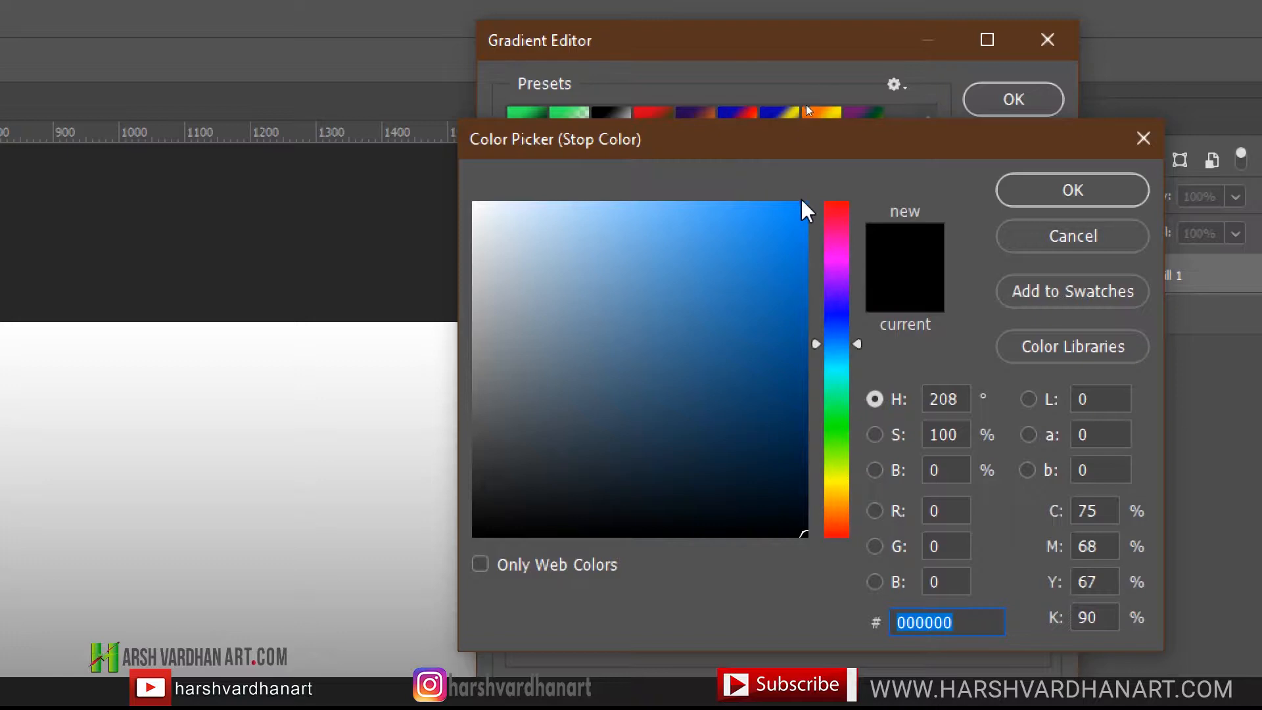
pyautogui.moveTo(803, 216); pyautogui.dragTo(806, 196)
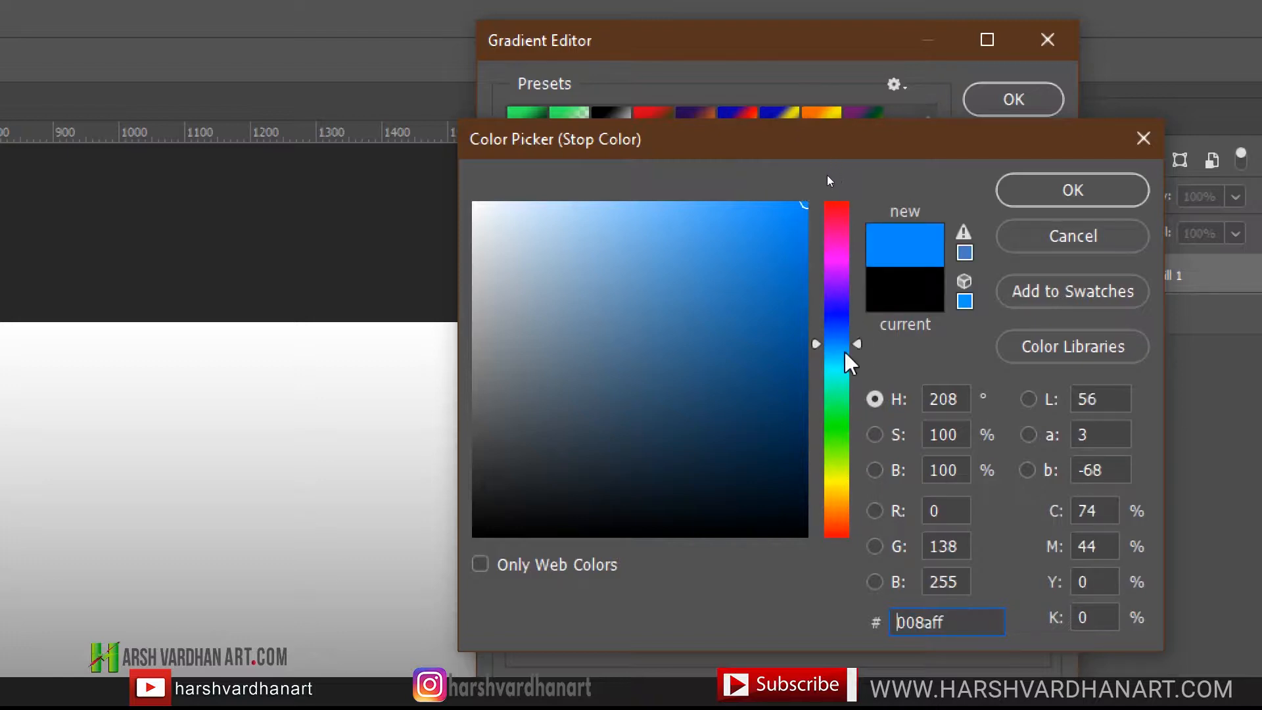
pyautogui.moveTo(845, 349); pyautogui.dragTo(847, 356)
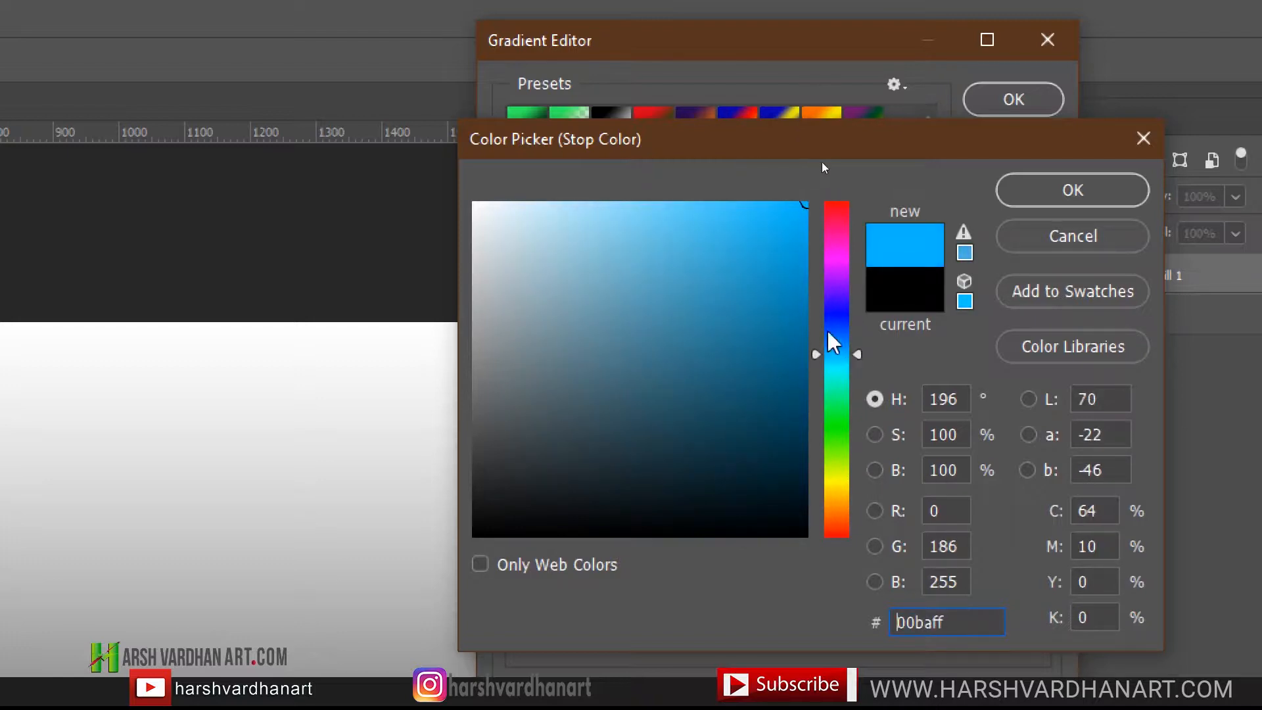
pyautogui.click(1067, 196)
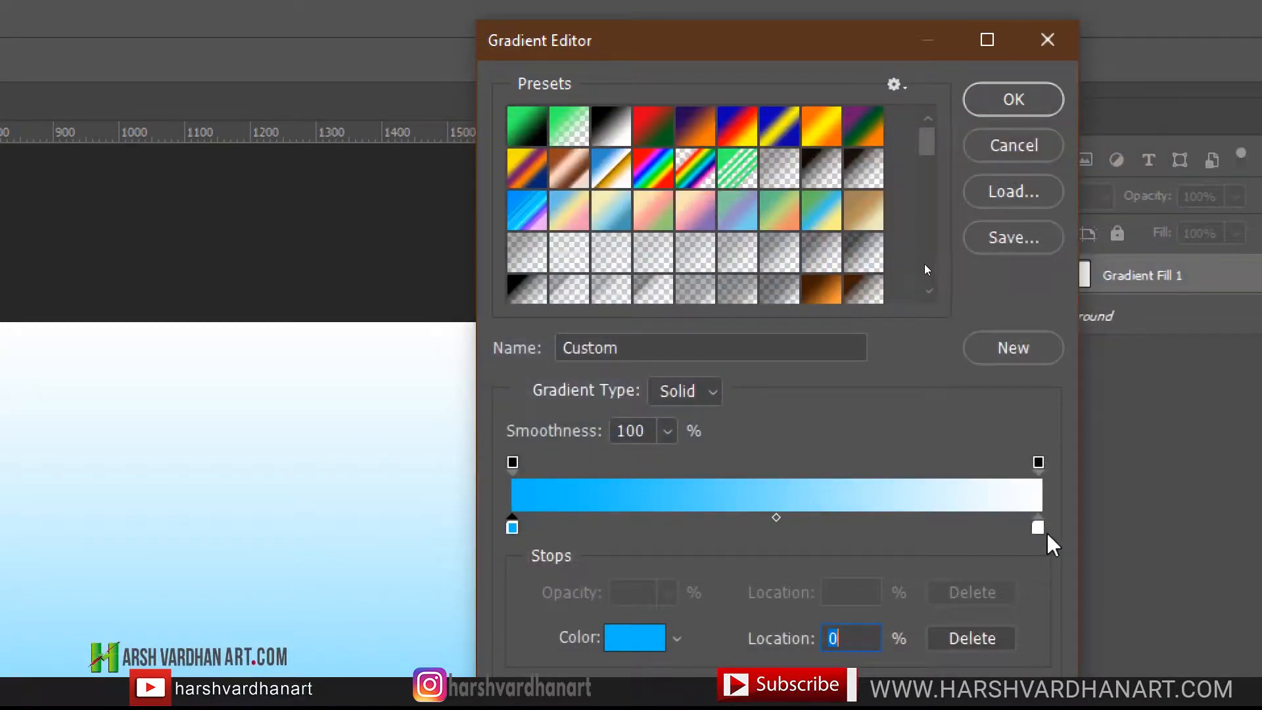
# Change the gradient's white end colour stop to orange, ff7e00
pyautogui.click(1038, 527)
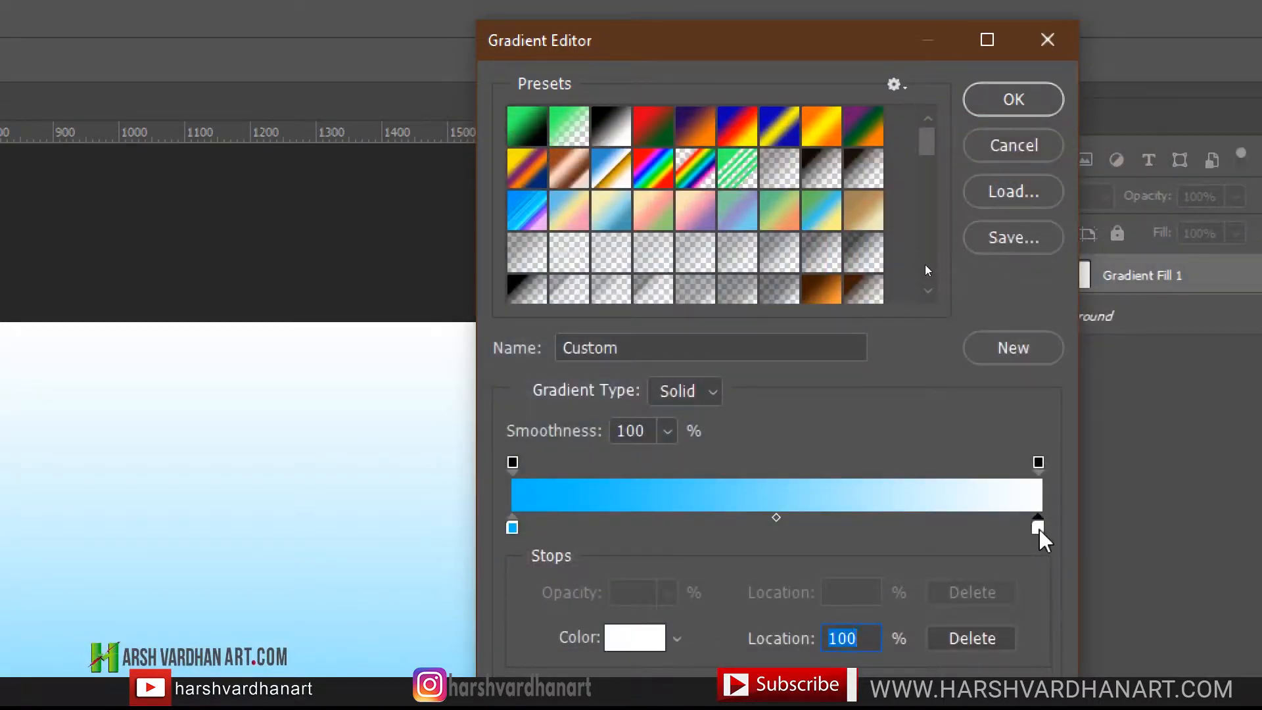
pyautogui.doubleClick(1038, 529)
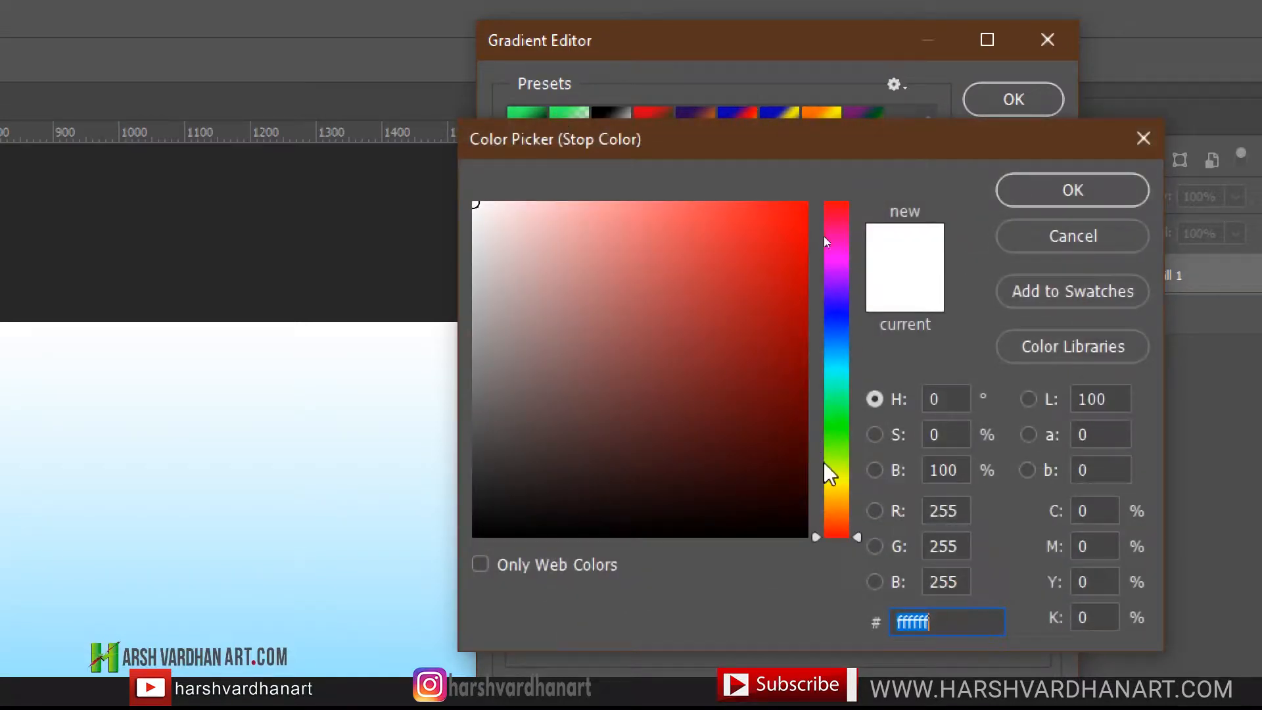
pyautogui.moveTo(845, 518)
pyautogui.mouseDown()
pyautogui.moveTo(845, 500)
pyautogui.moveTo(844, 510)
pyautogui.mouseUp()
pyautogui.click(804, 211)
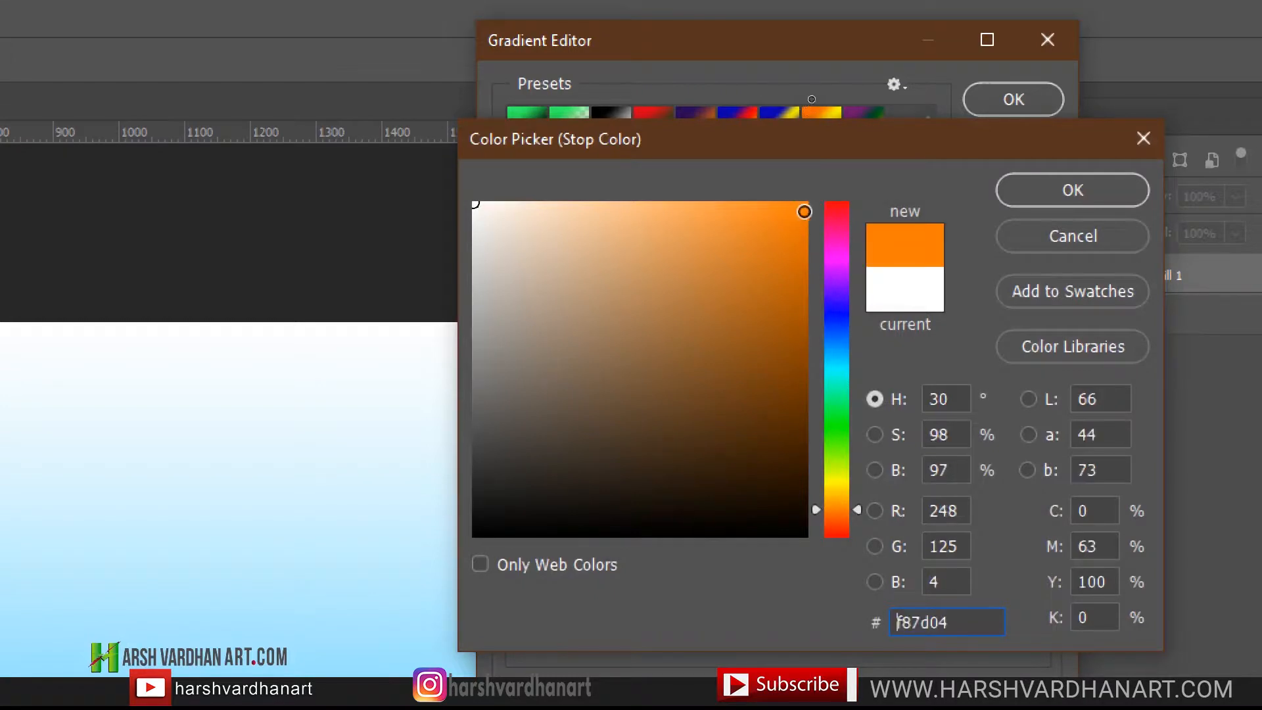
pyautogui.moveTo(804, 211); pyautogui.dragTo(816, 190)
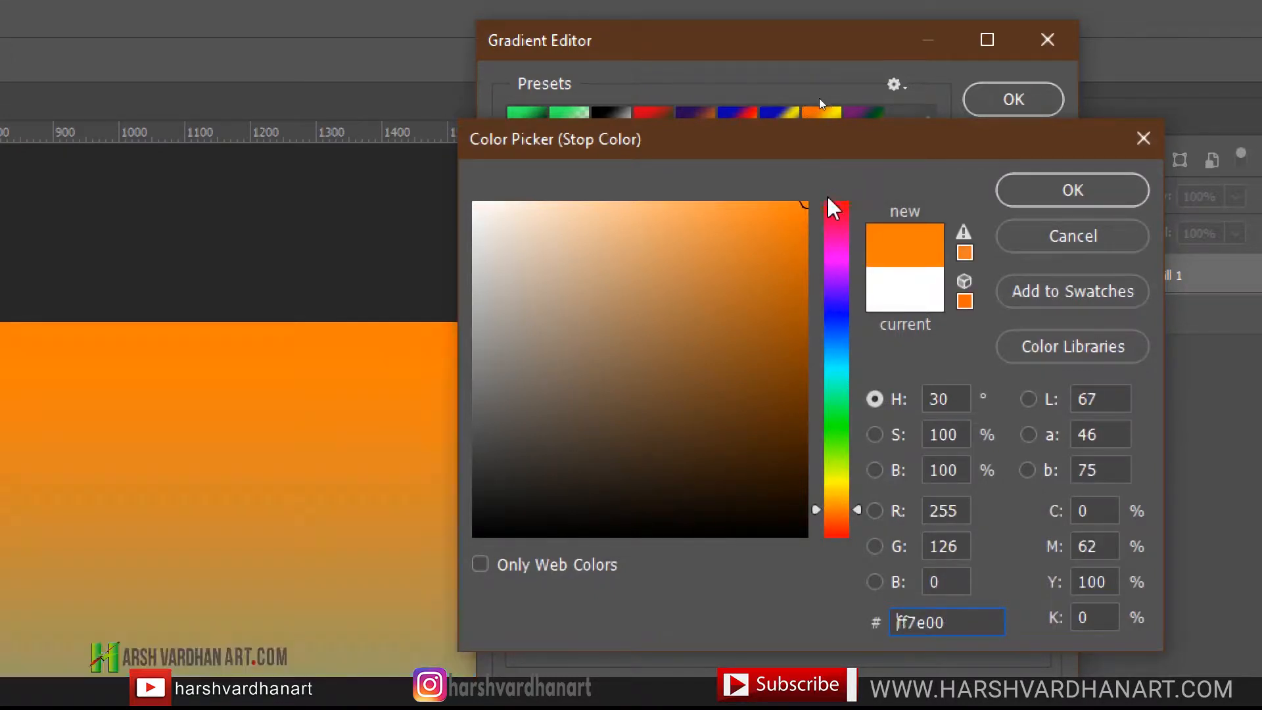
pyautogui.click(1093, 192)
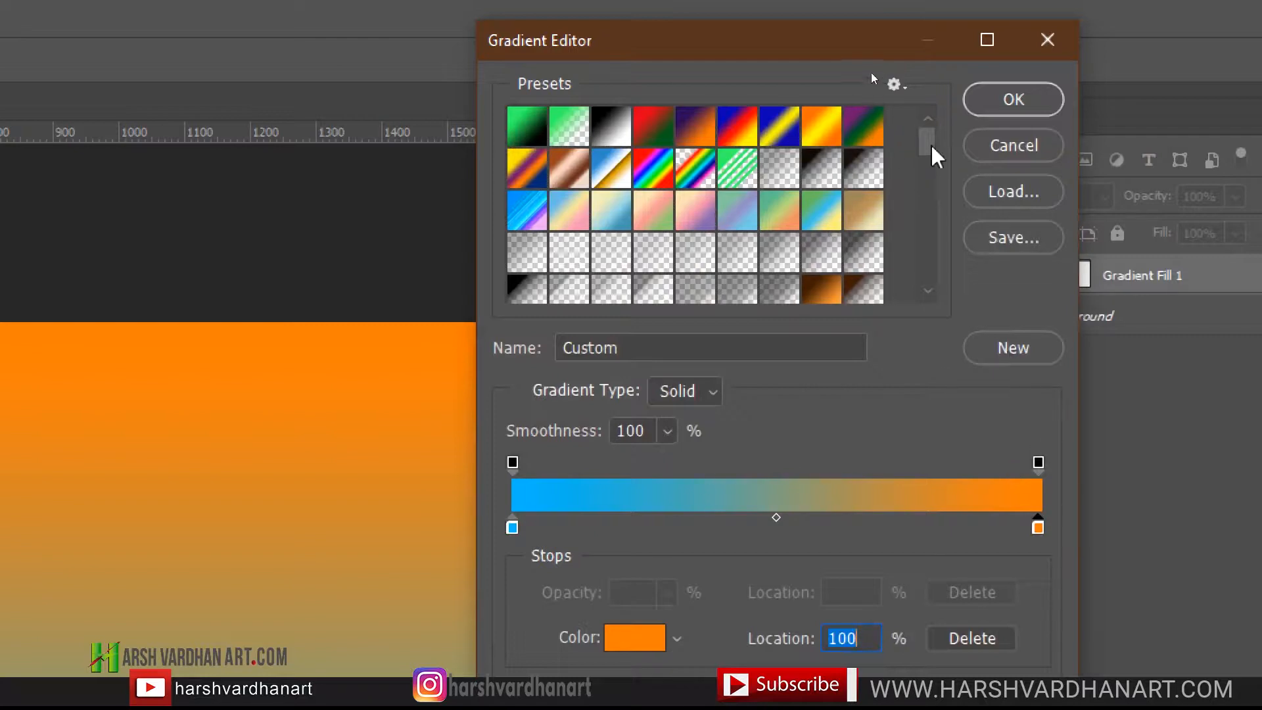
# Save the custom blue-to-orange gradient as a new preset and apply it to the gradient fill
pyautogui.moveTo(931, 146); pyautogui.dragTo(929, 302)
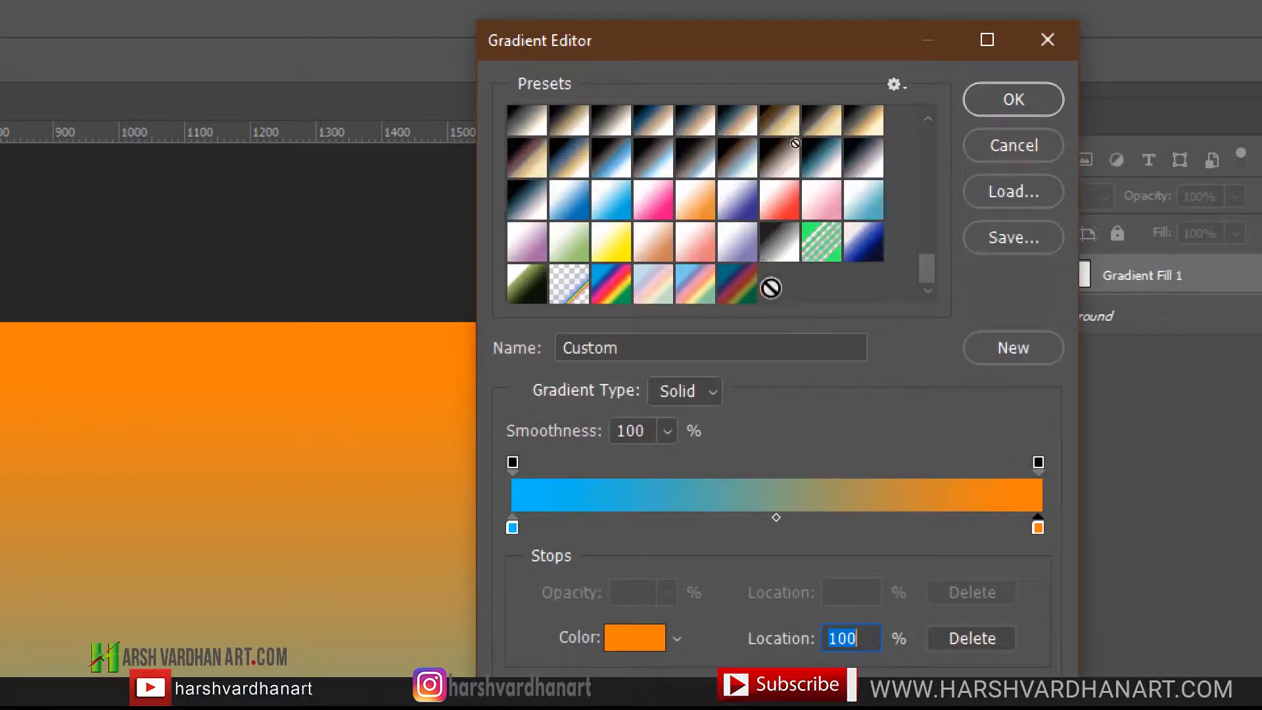
pyautogui.click(1045, 357)
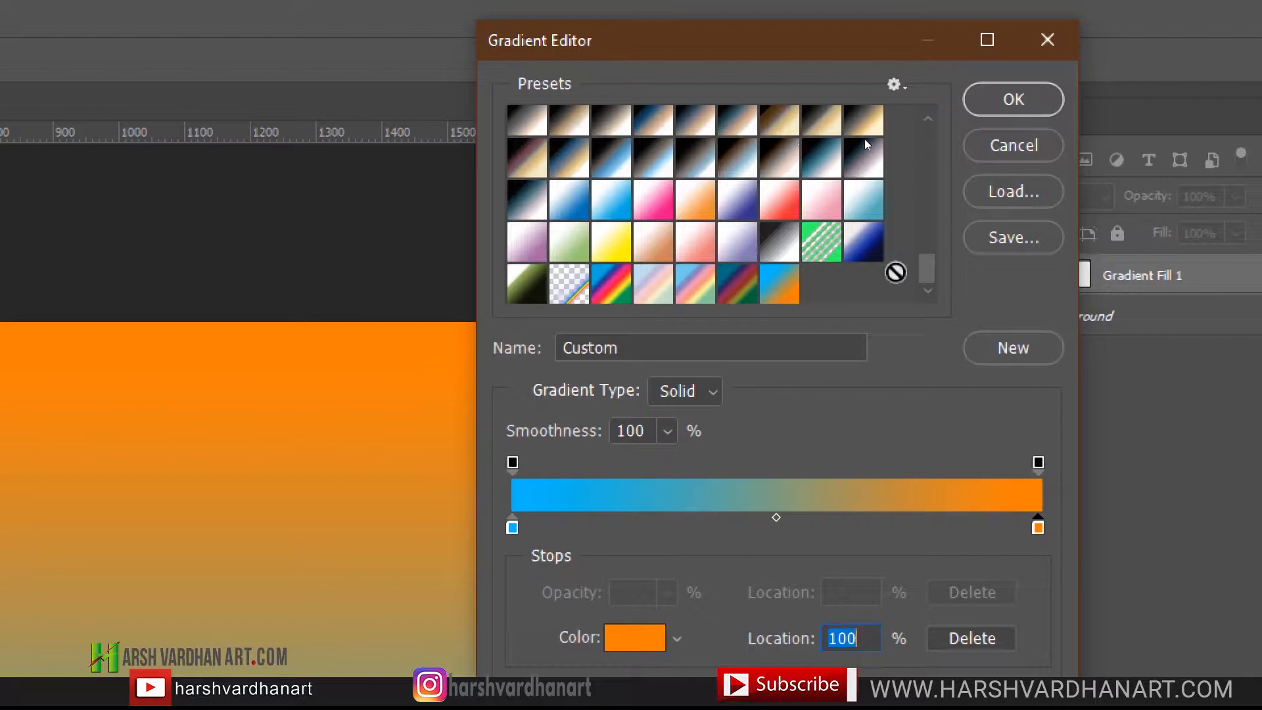
pyautogui.click(1016, 102)
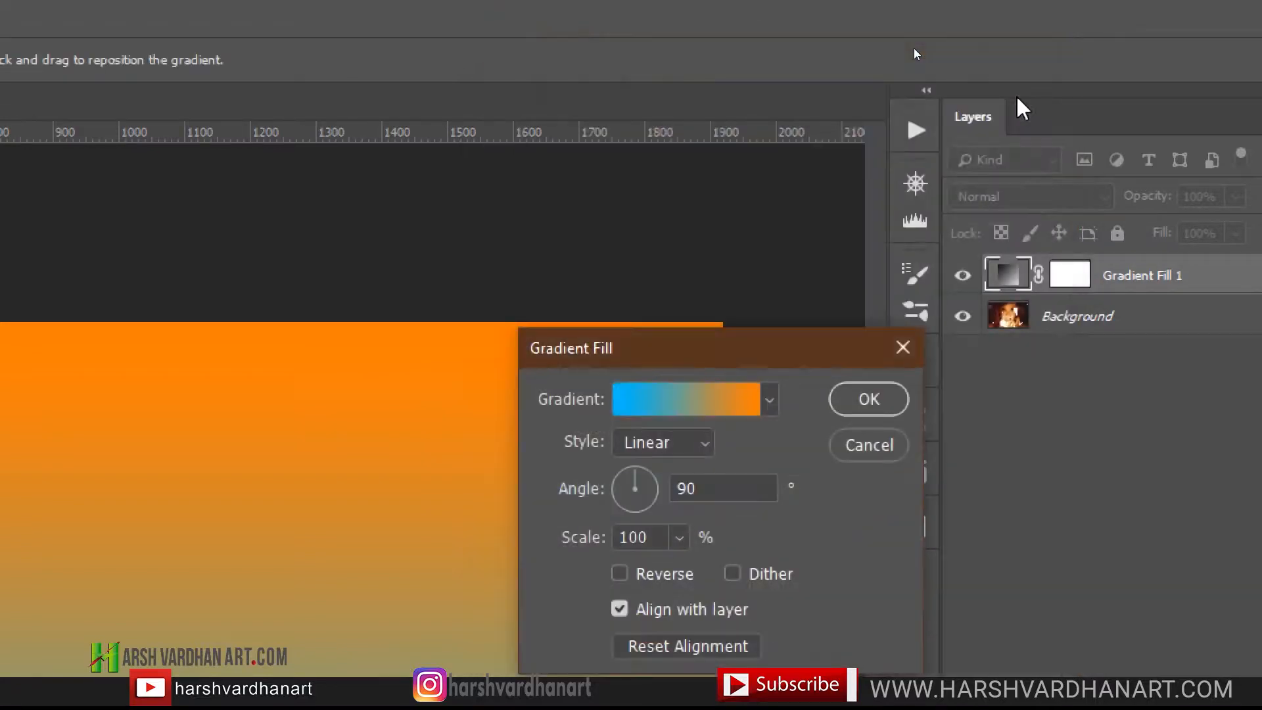
# Rotate the gradient fill diagonally to an angle of 138.81°, with orange in the image's upper-left corner
pyautogui.moveTo(722, 355); pyautogui.dragTo(767, 184)
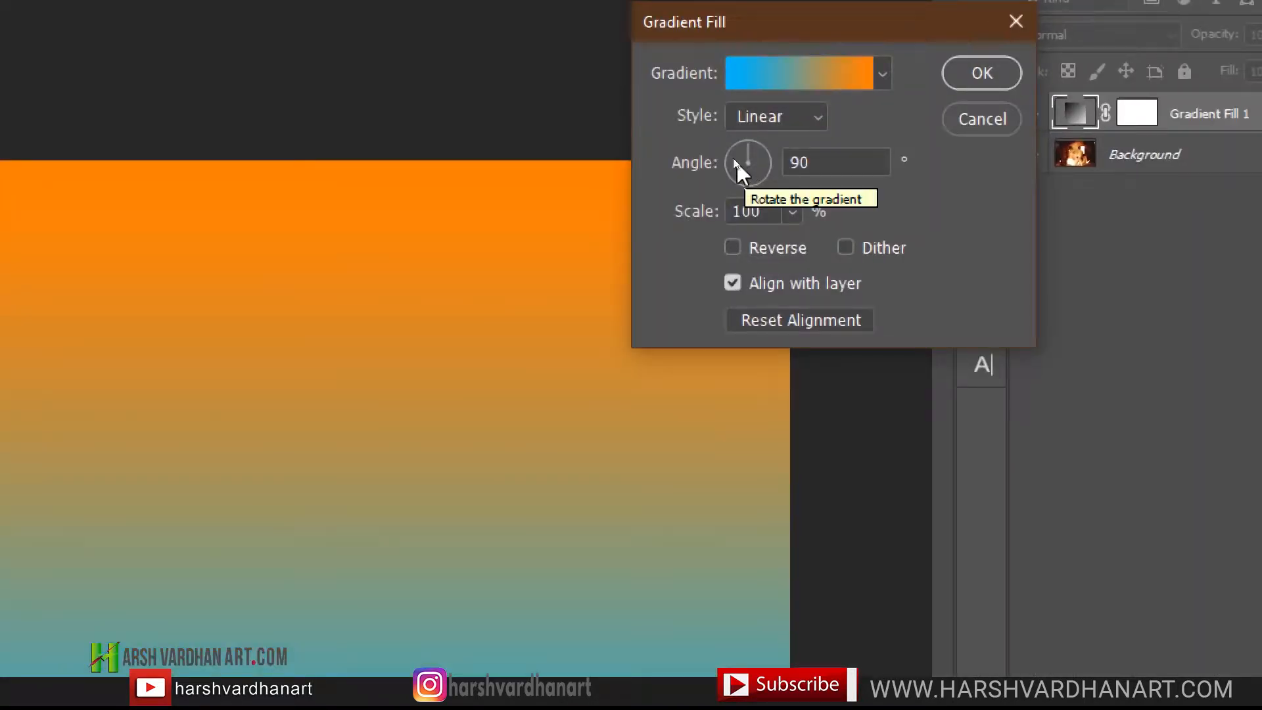
pyautogui.moveTo(736, 164); pyautogui.dragTo(730, 158)
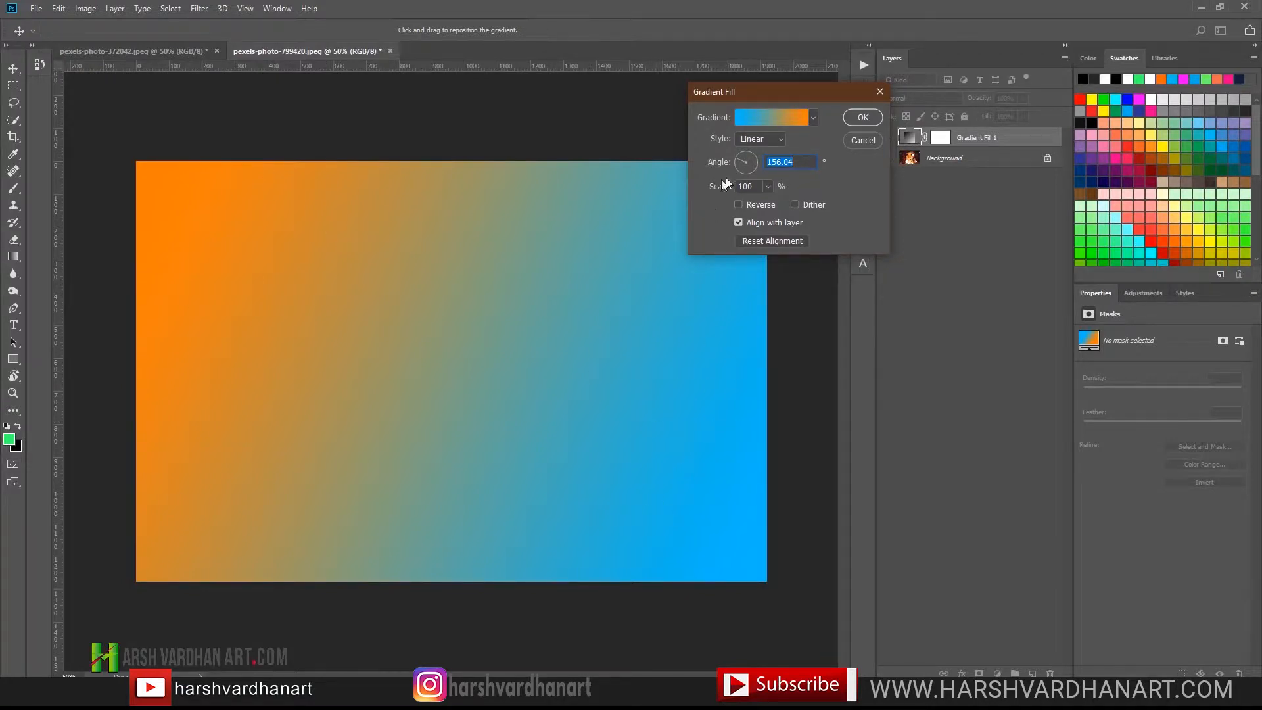
pyautogui.moveTo(739, 168)
pyautogui.mouseDown()
pyautogui.moveTo(739, 157)
pyautogui.moveTo(752, 174)
pyautogui.moveTo(735, 165)
pyautogui.mouseUp()
pyautogui.click(738, 151)
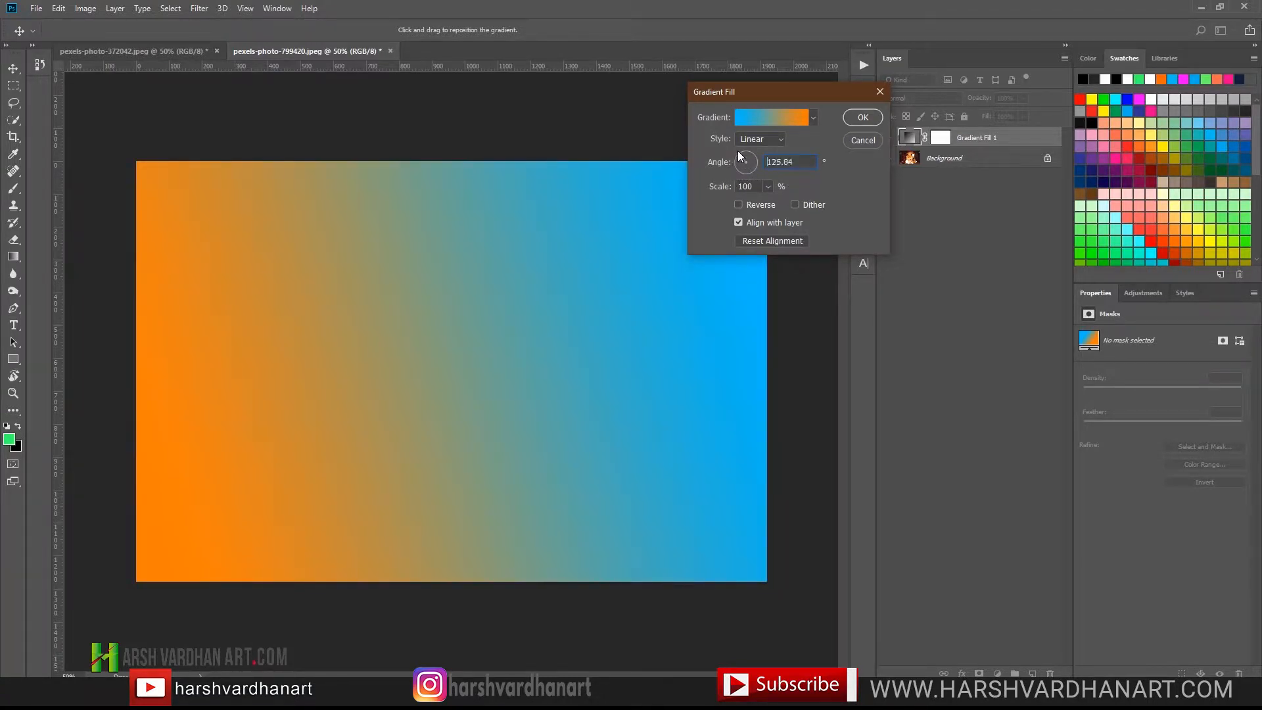
pyautogui.click(737, 159)
pyautogui.moveTo(738, 163); pyautogui.dragTo(736, 153)
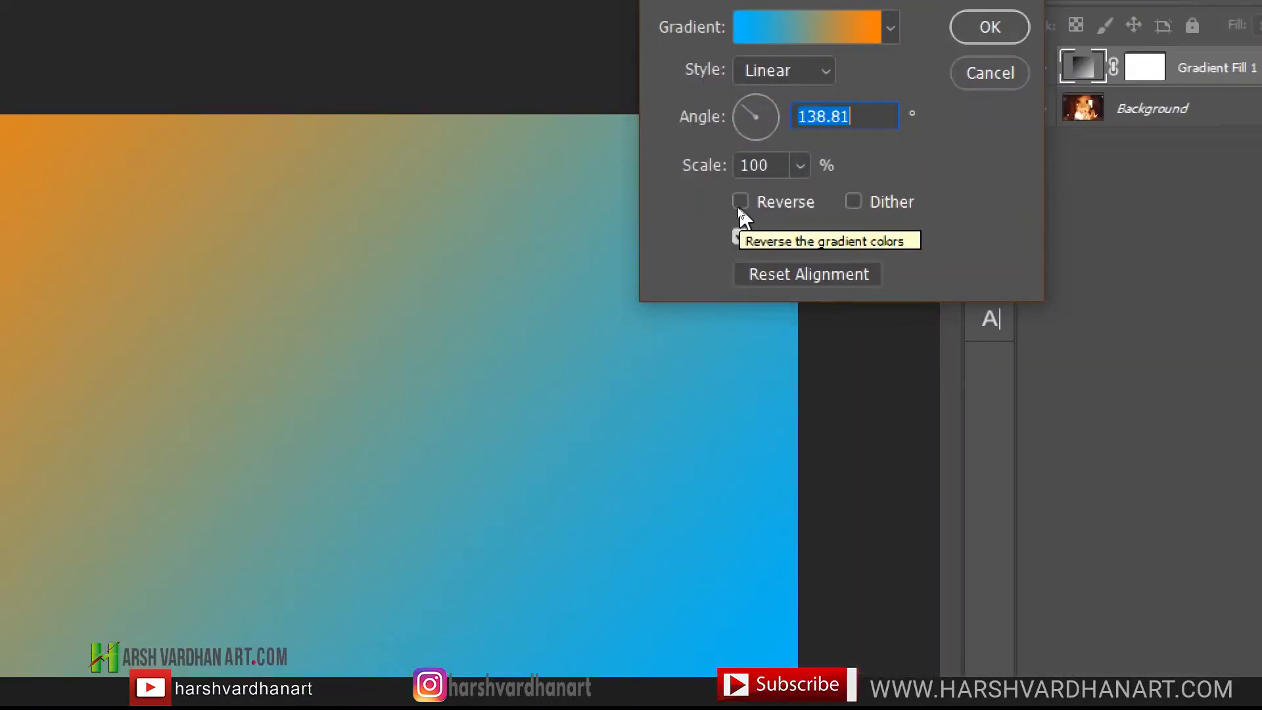
# Try reversing the gradient colours, turn Reverse back off and confirm the gradient fill
pyautogui.click(740, 203)
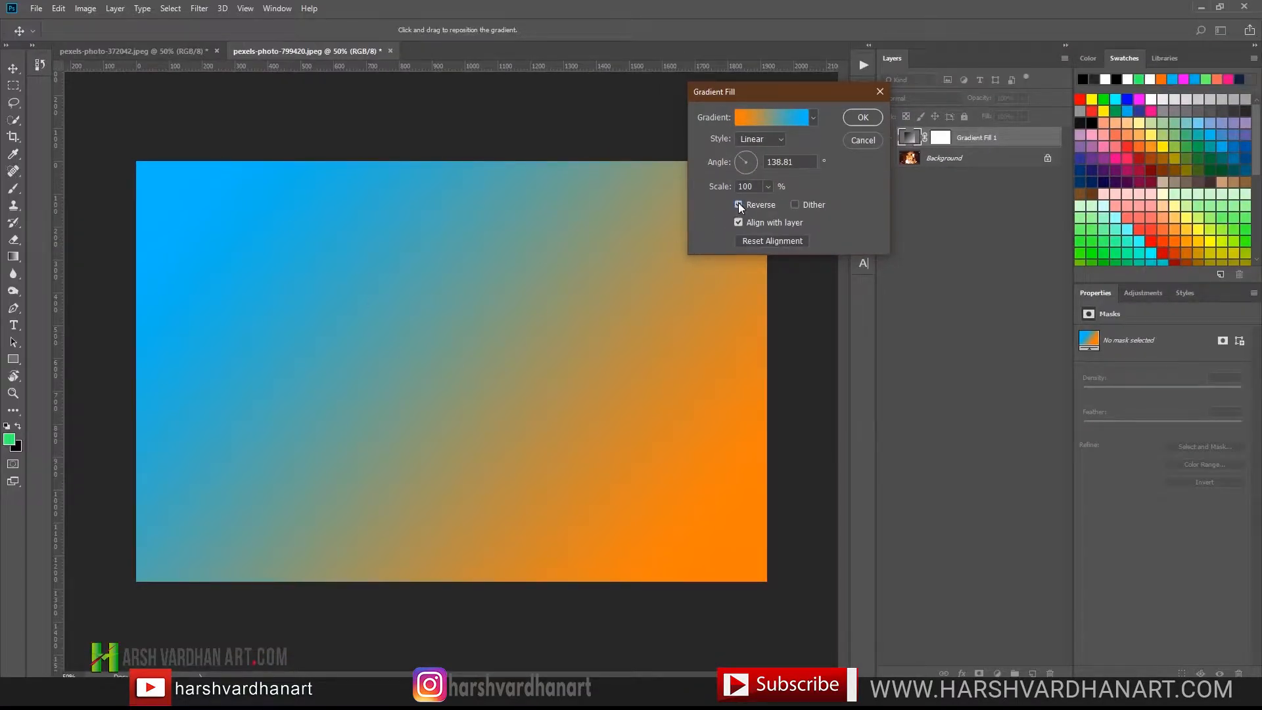
pyautogui.click(739, 204)
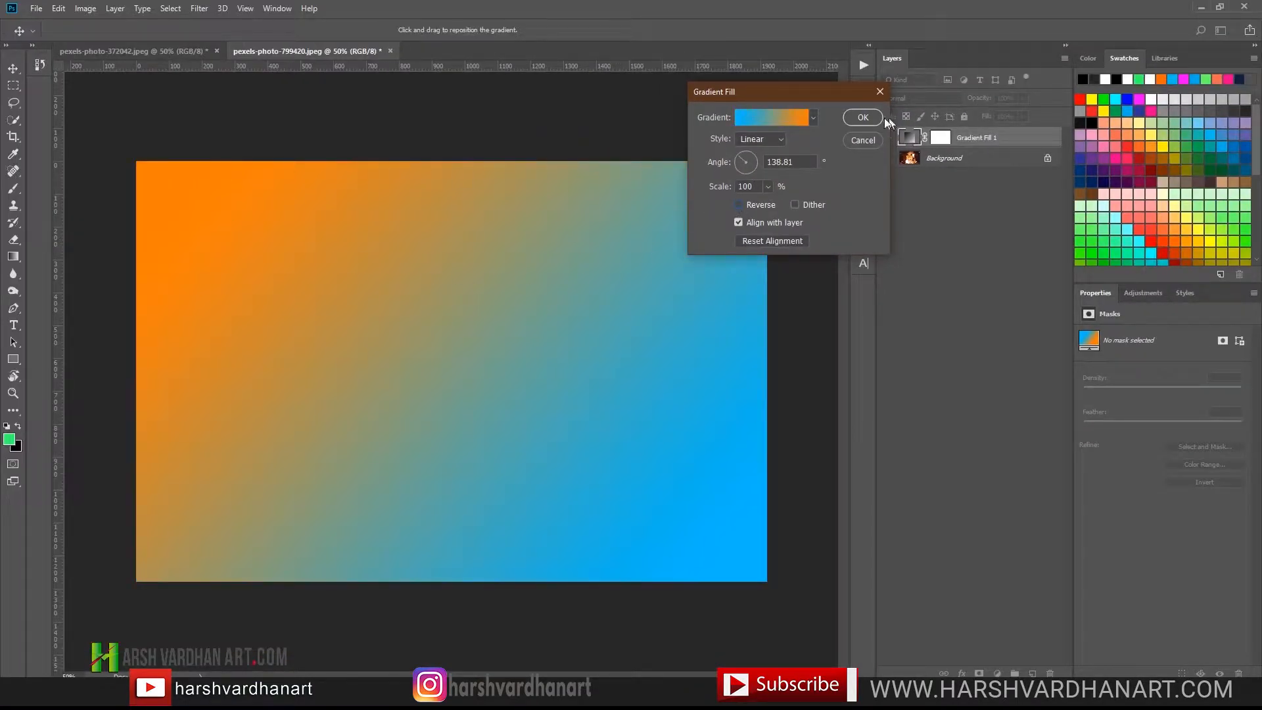
pyautogui.click(863, 118)
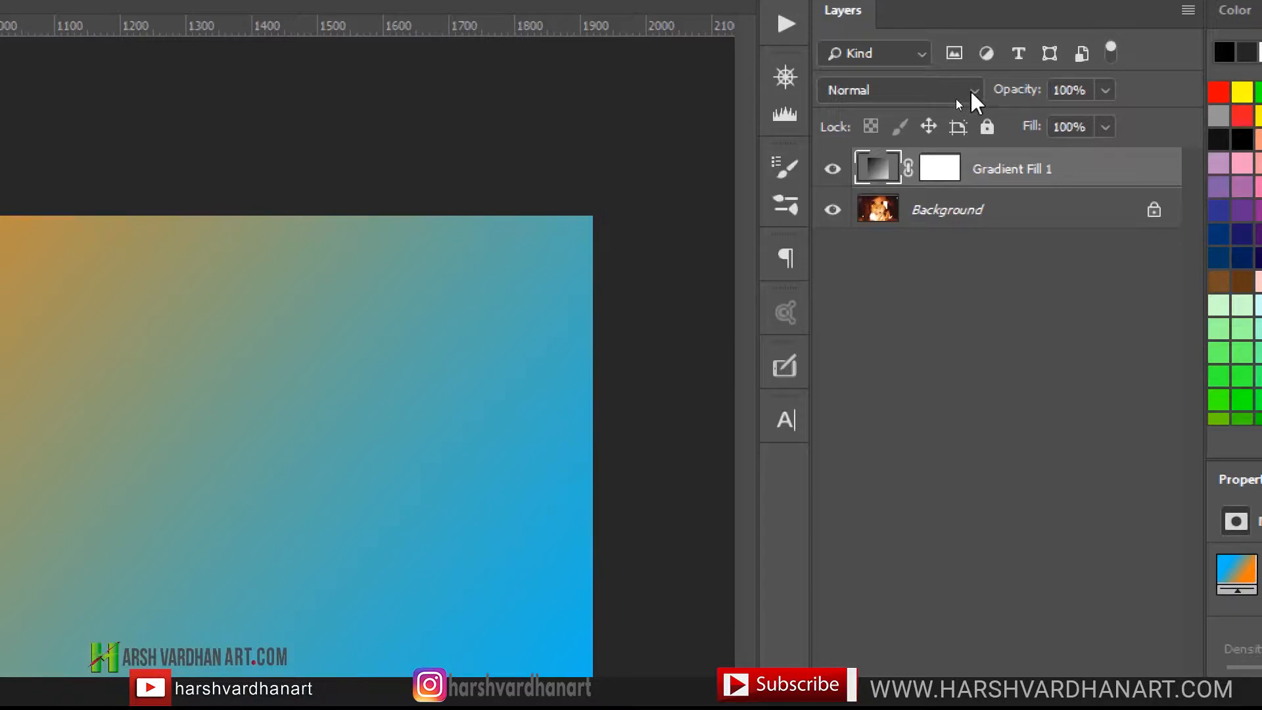
# Set the gradient fill layer's blend mode to Screen and compare the photo with the layer hidden and shown
pyautogui.click(970, 89)
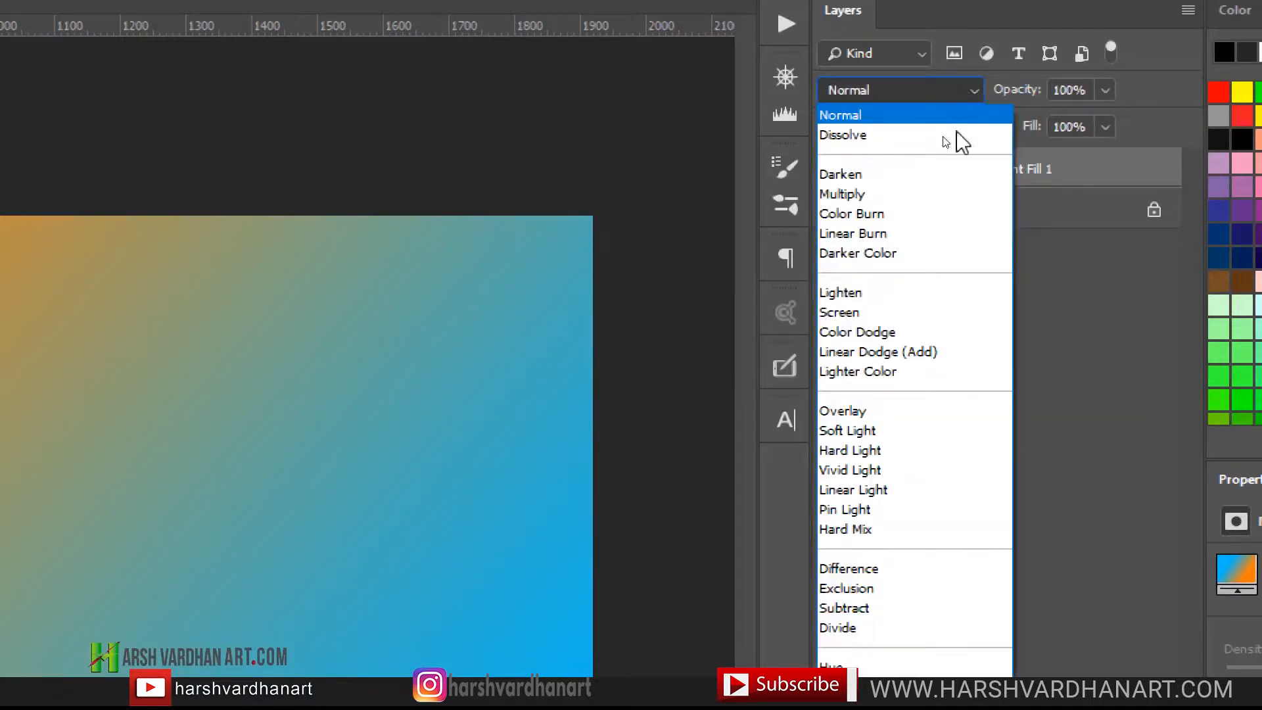
pyautogui.click(899, 312)
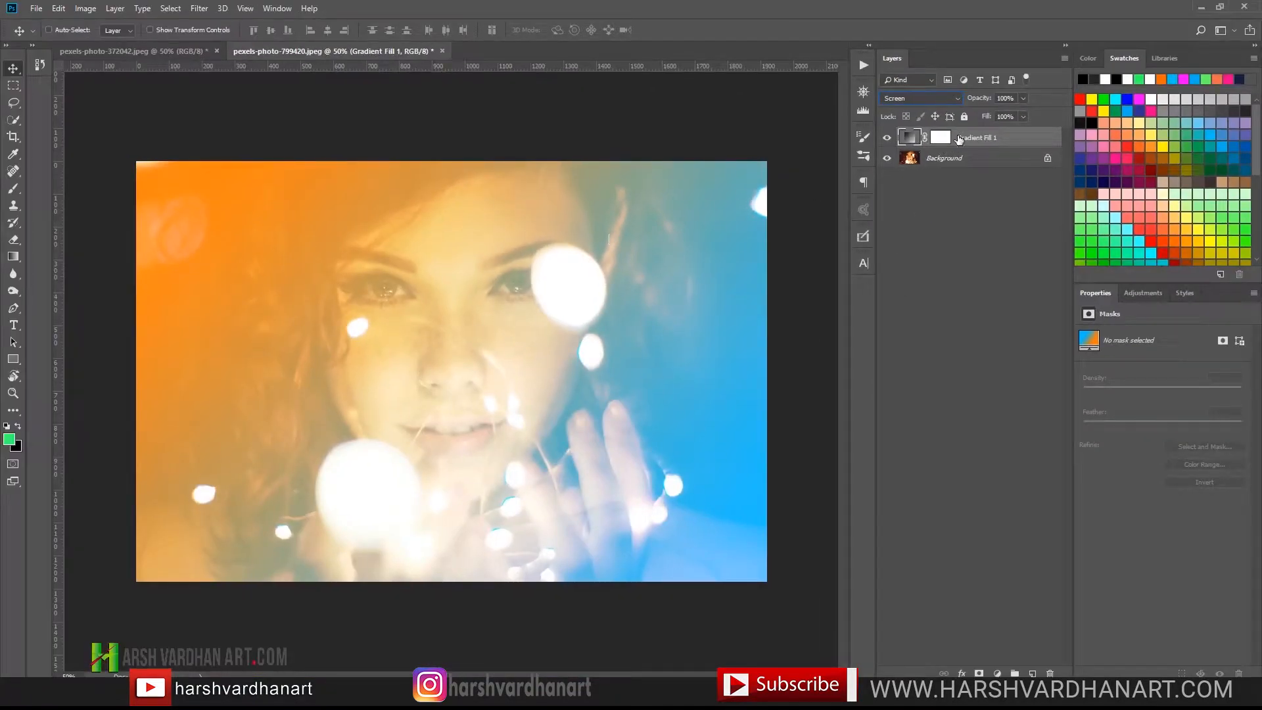
pyautogui.click(887, 138)
pyautogui.click(887, 138)
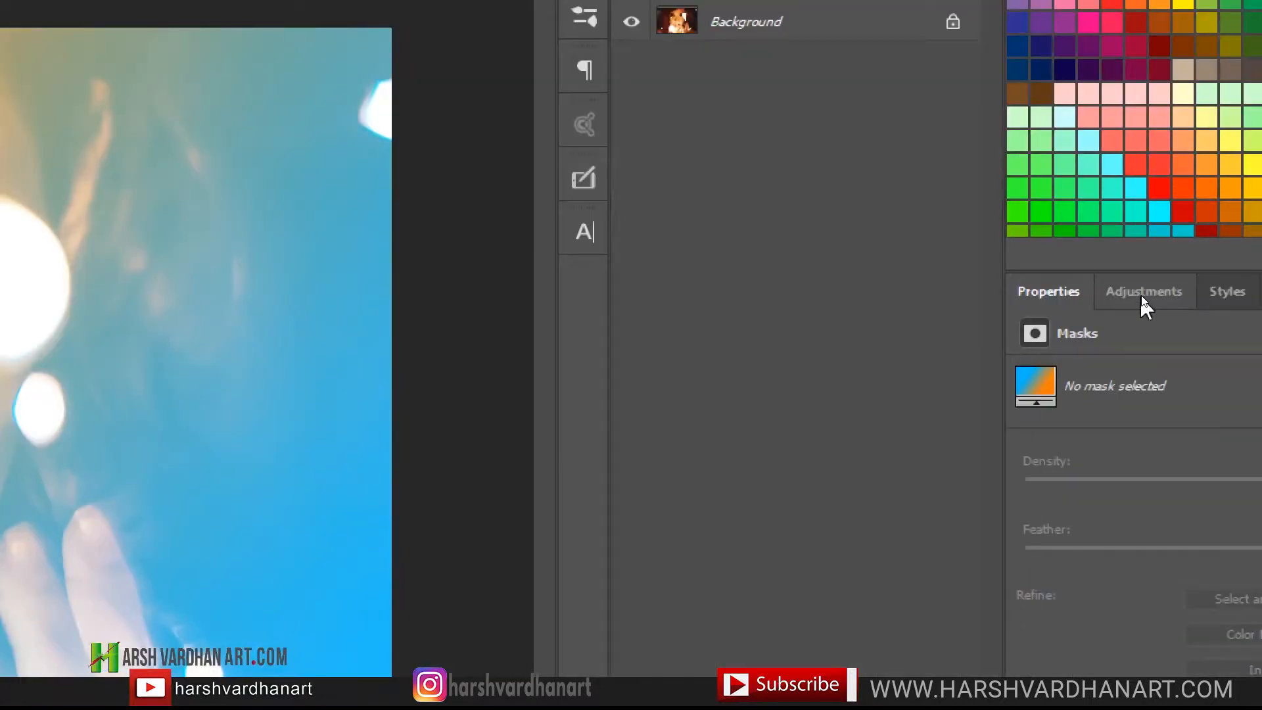
# Add a Curves adjustment layer and darken the image by lowering the RGB curve's midpoint to input 177, output 94
pyautogui.click(1145, 294)
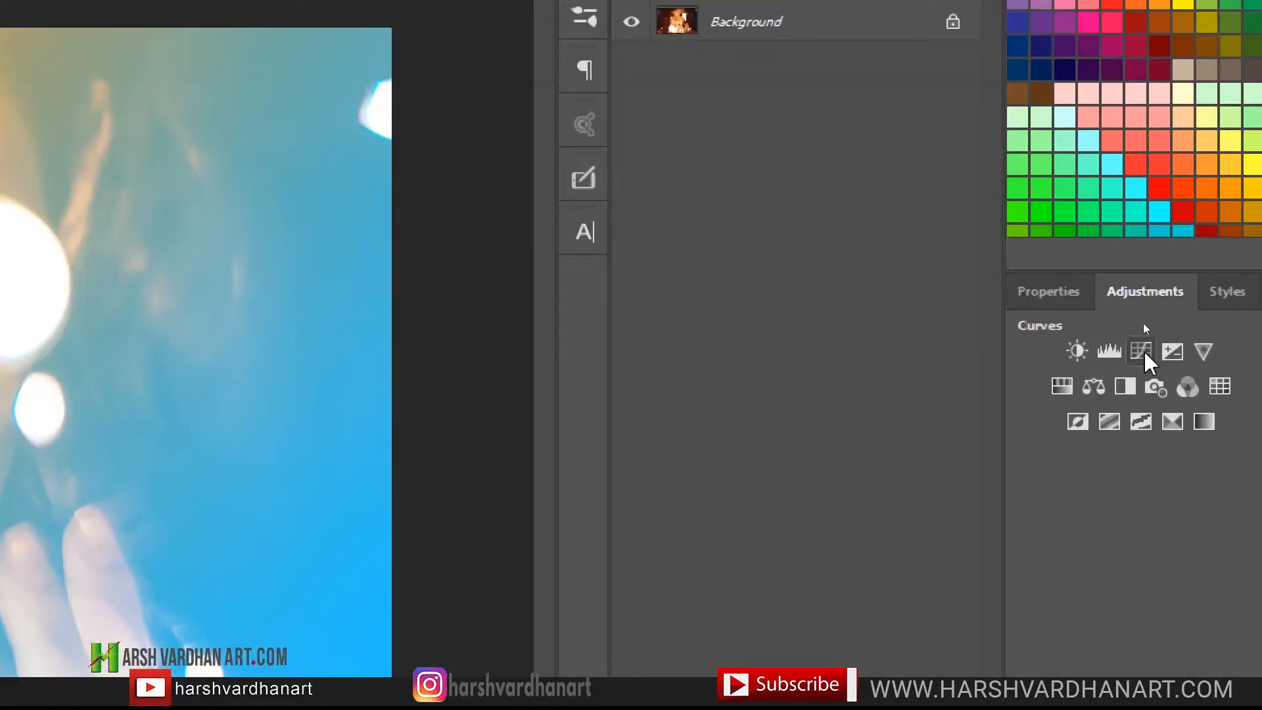
pyautogui.click(1142, 352)
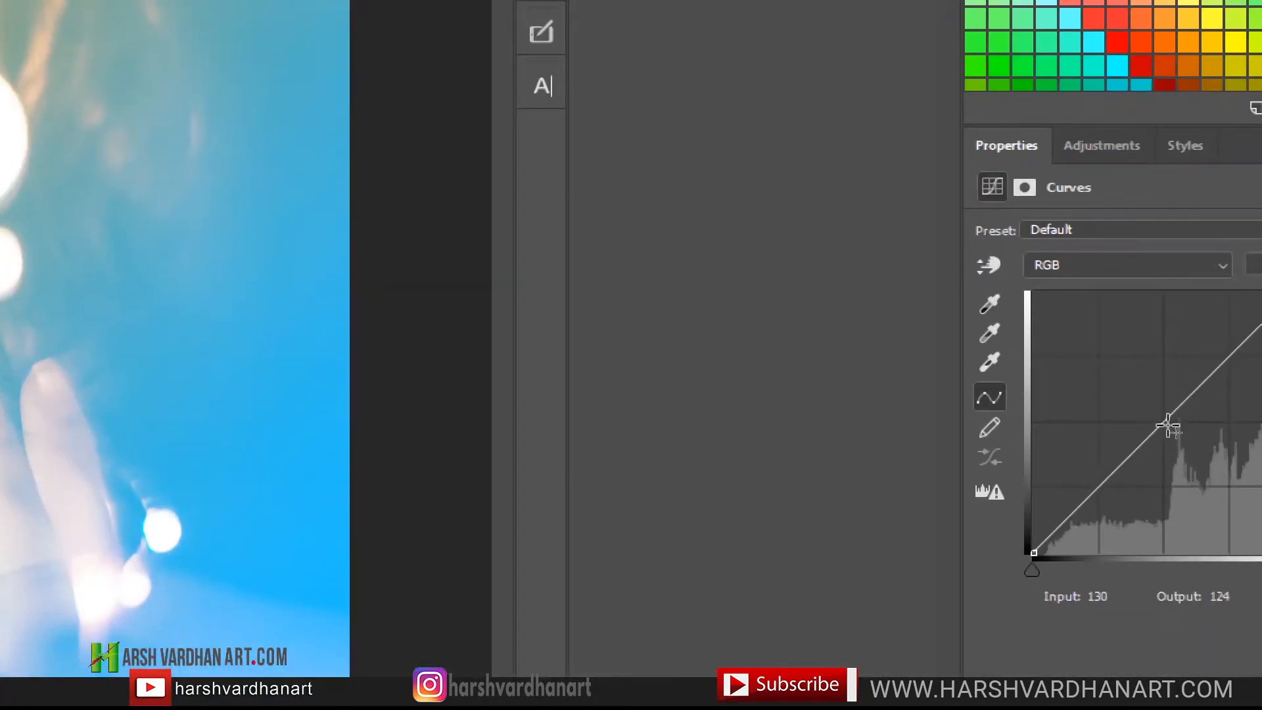
pyautogui.click(1163, 420)
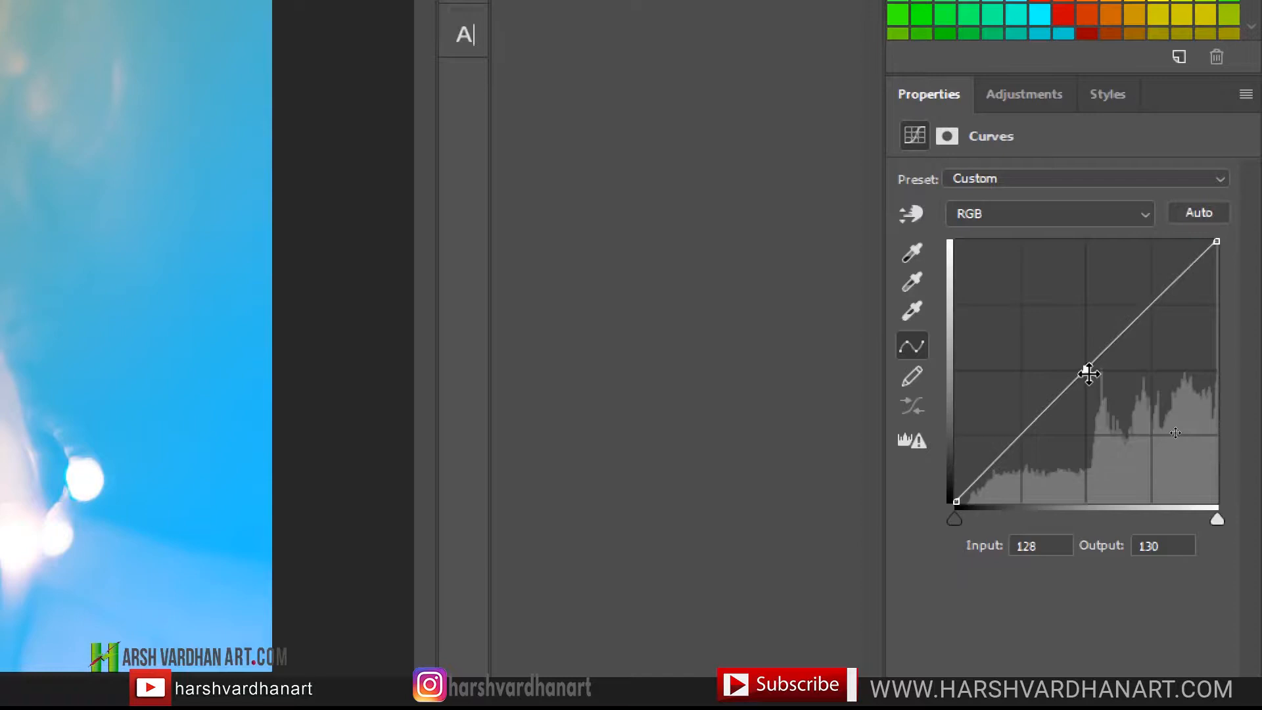
pyautogui.moveTo(1089, 373); pyautogui.dragTo(1131, 401)
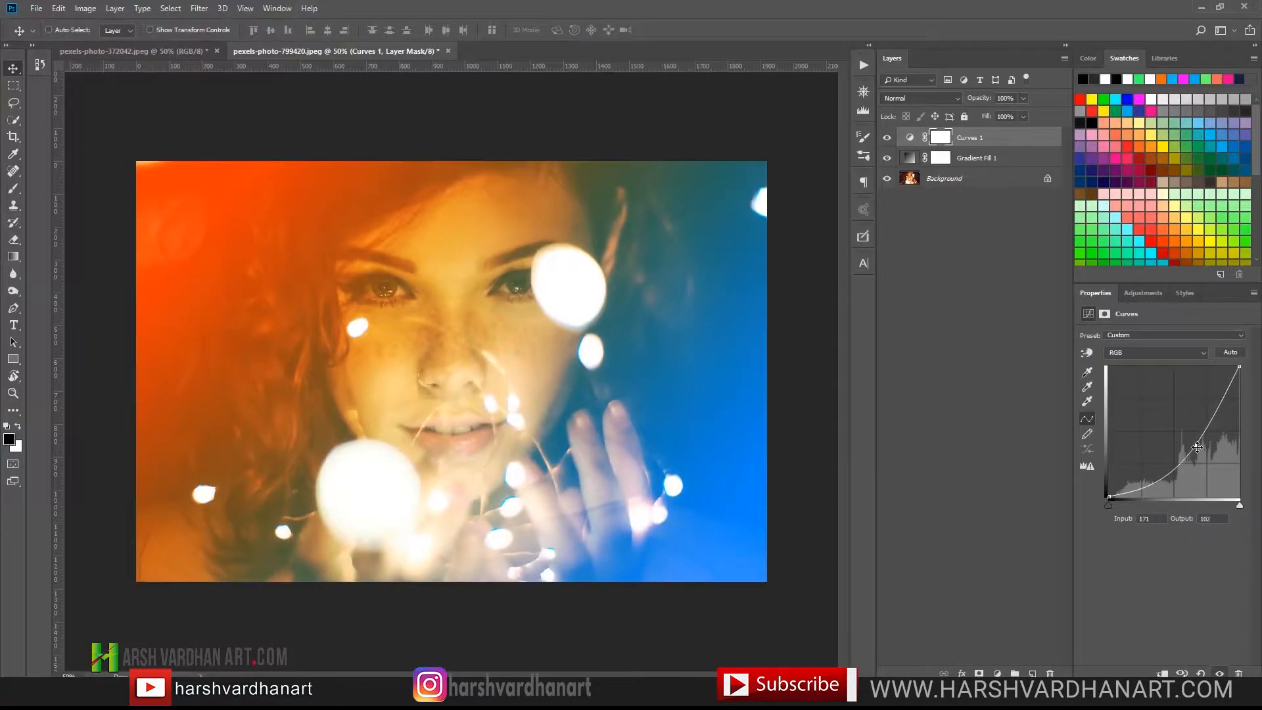
pyautogui.click(888, 140)
pyautogui.click(888, 141)
pyautogui.moveTo(1197, 445); pyautogui.dragTo(1200, 449)
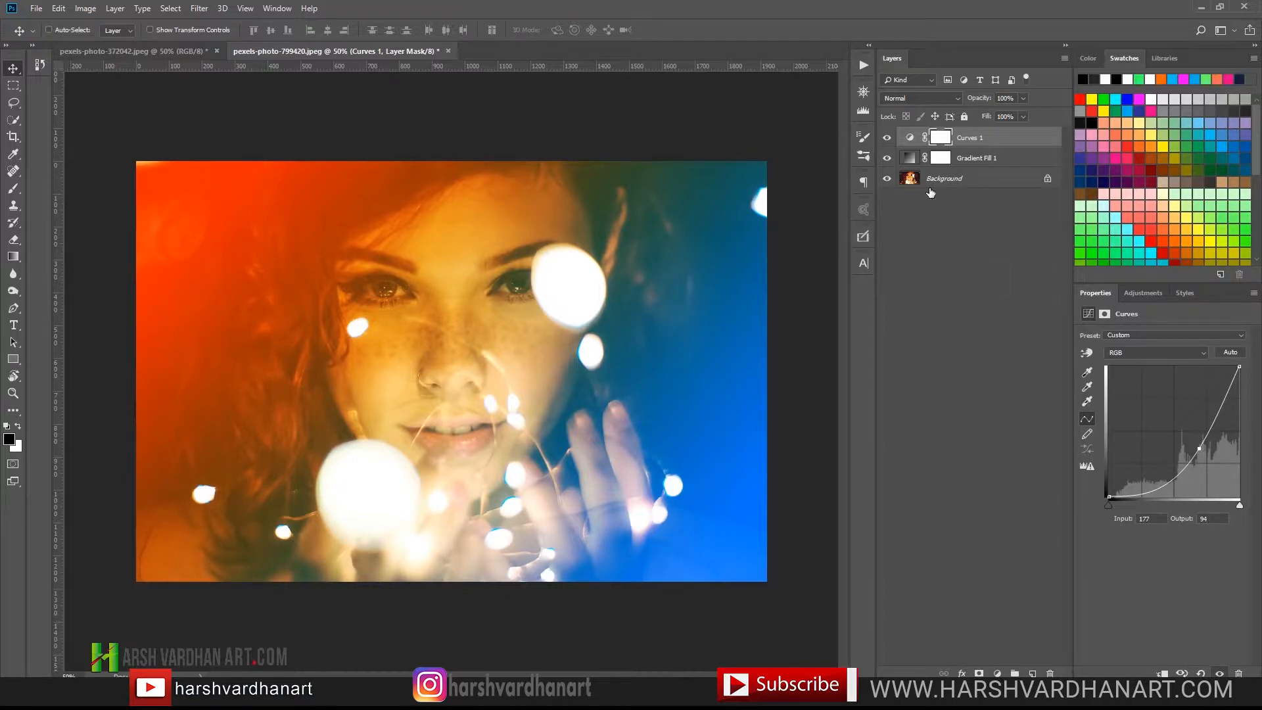
# Open the gradient fill layer's gradient for editing and apply the Orange, Yellow, Orange preset
pyautogui.click(910, 161)
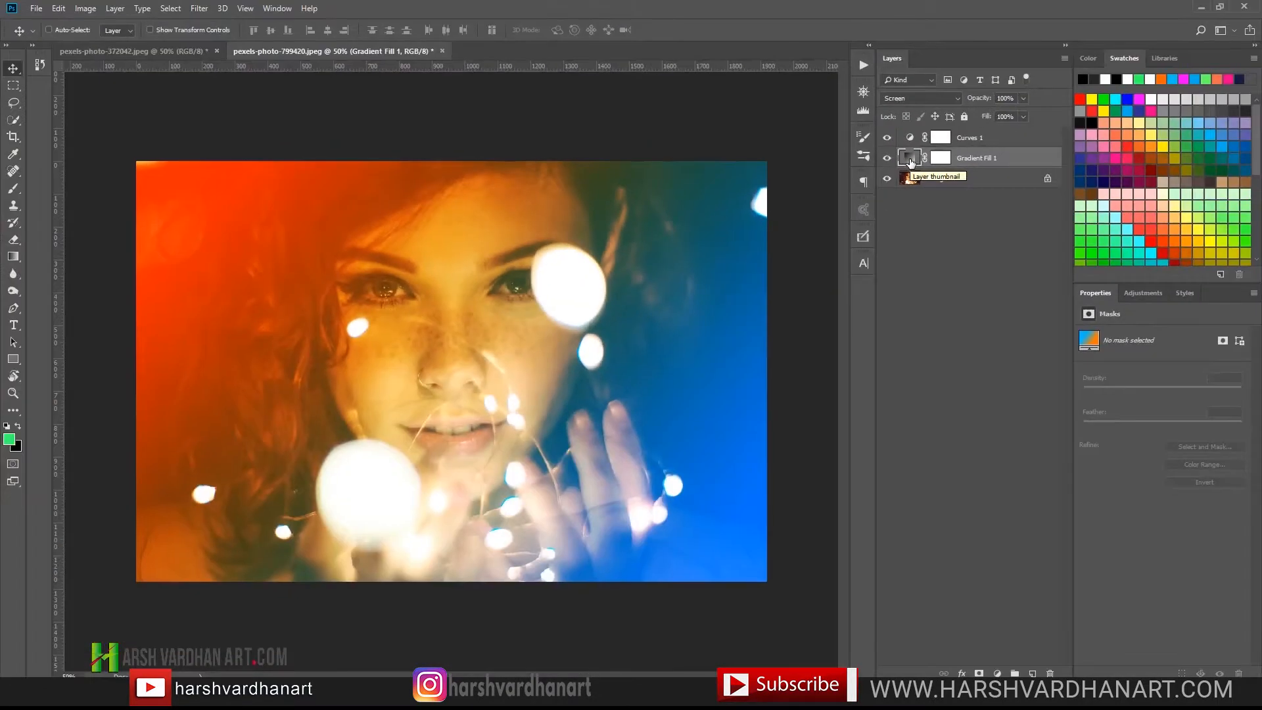
pyautogui.doubleClick(909, 161)
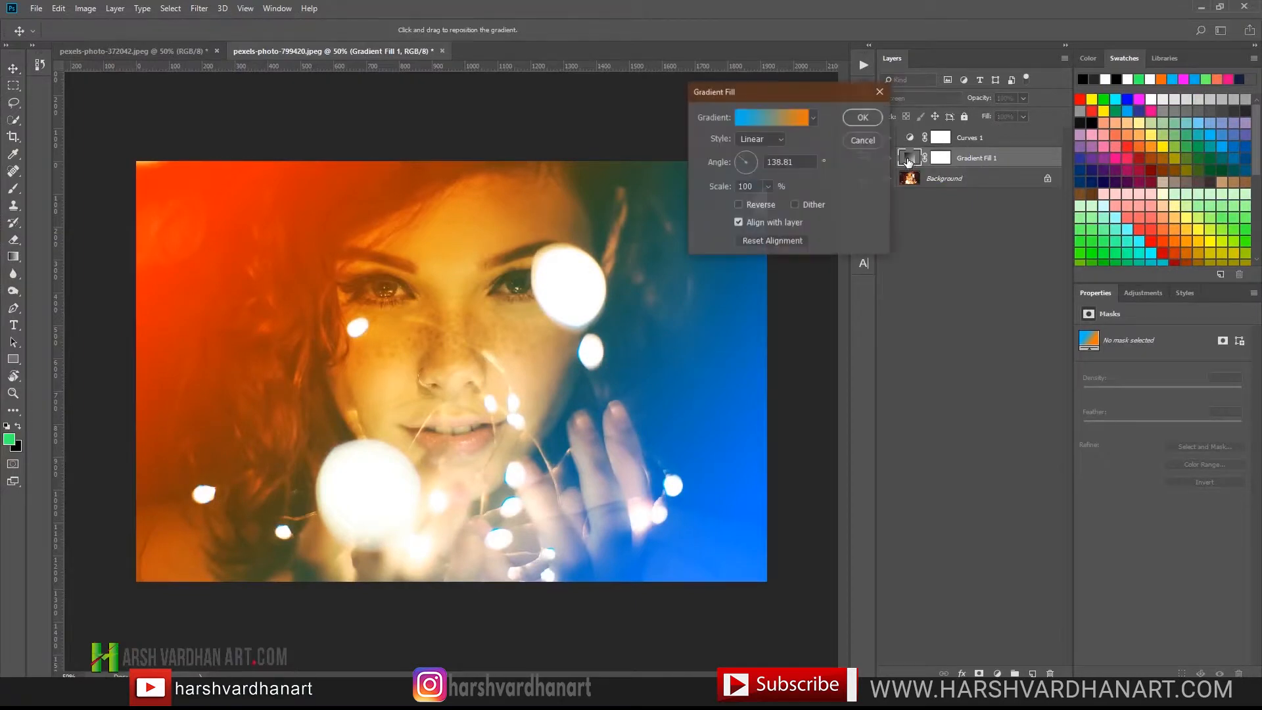
pyautogui.click(775, 117)
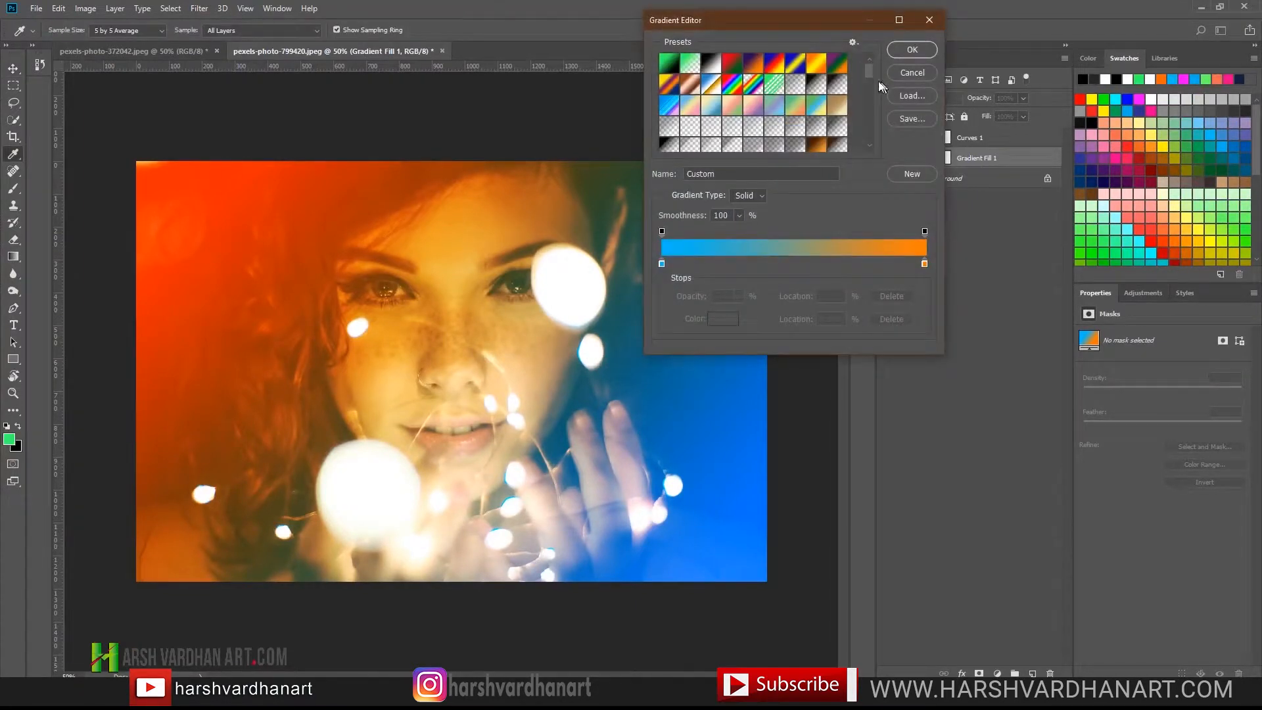
pyautogui.moveTo(868, 70)
pyautogui.mouseDown()
pyautogui.moveTo(868, 118)
pyautogui.moveTo(867, 70)
pyautogui.mouseUp()
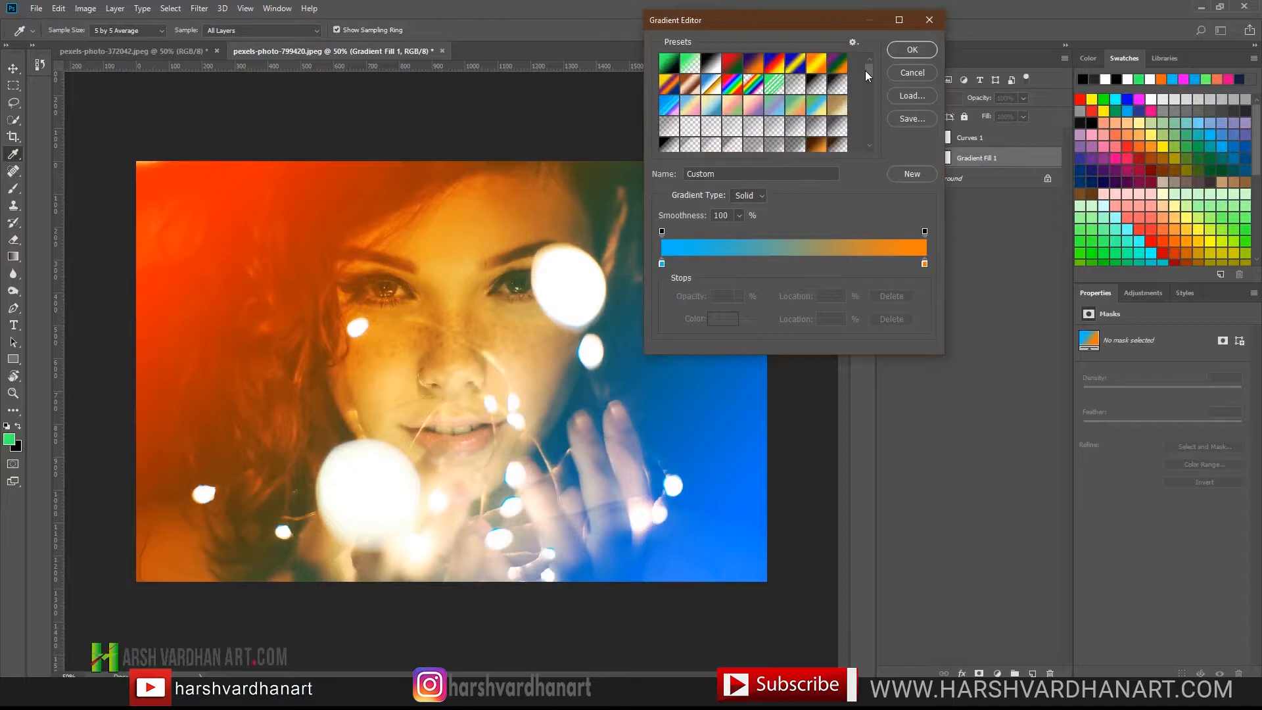
pyautogui.click(796, 69)
pyautogui.click(816, 68)
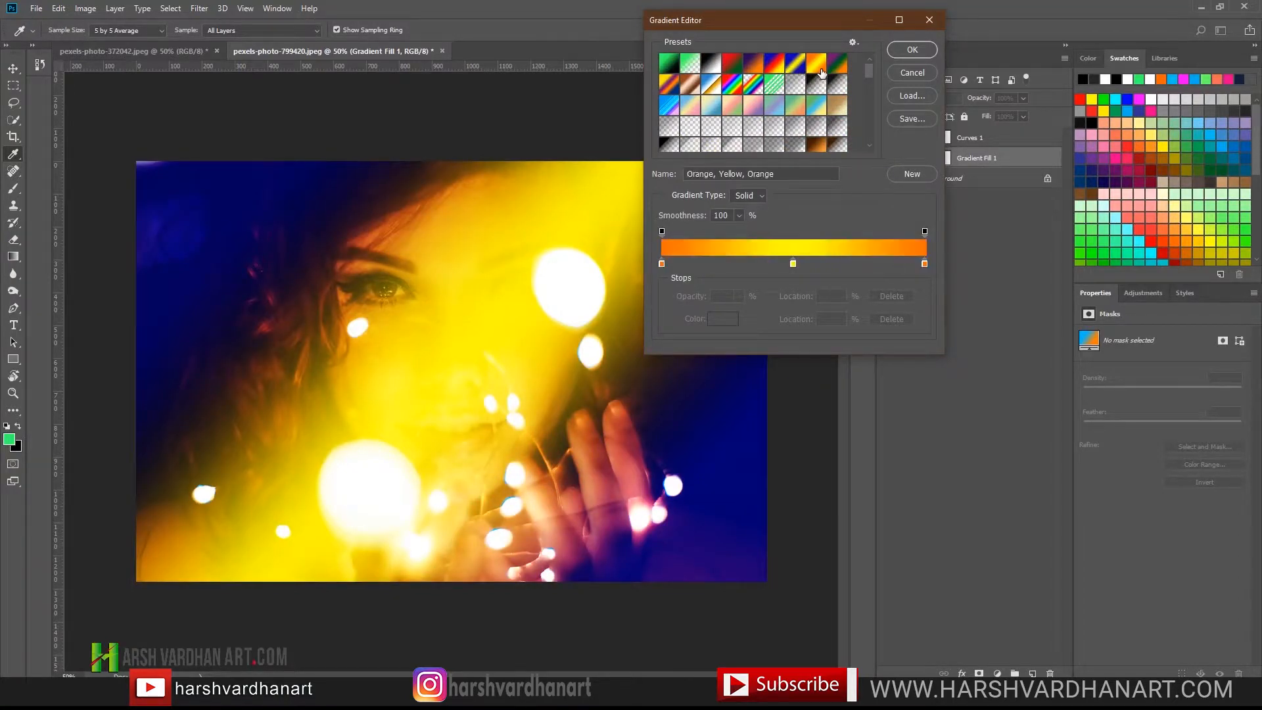
# Try other gradient presets on the portrait, including Brown, Tan, Beige, then Yellow, Pink, Purple and a dark-brown-to-orange gradient
pyautogui.click(839, 67)
pyautogui.click(835, 107)
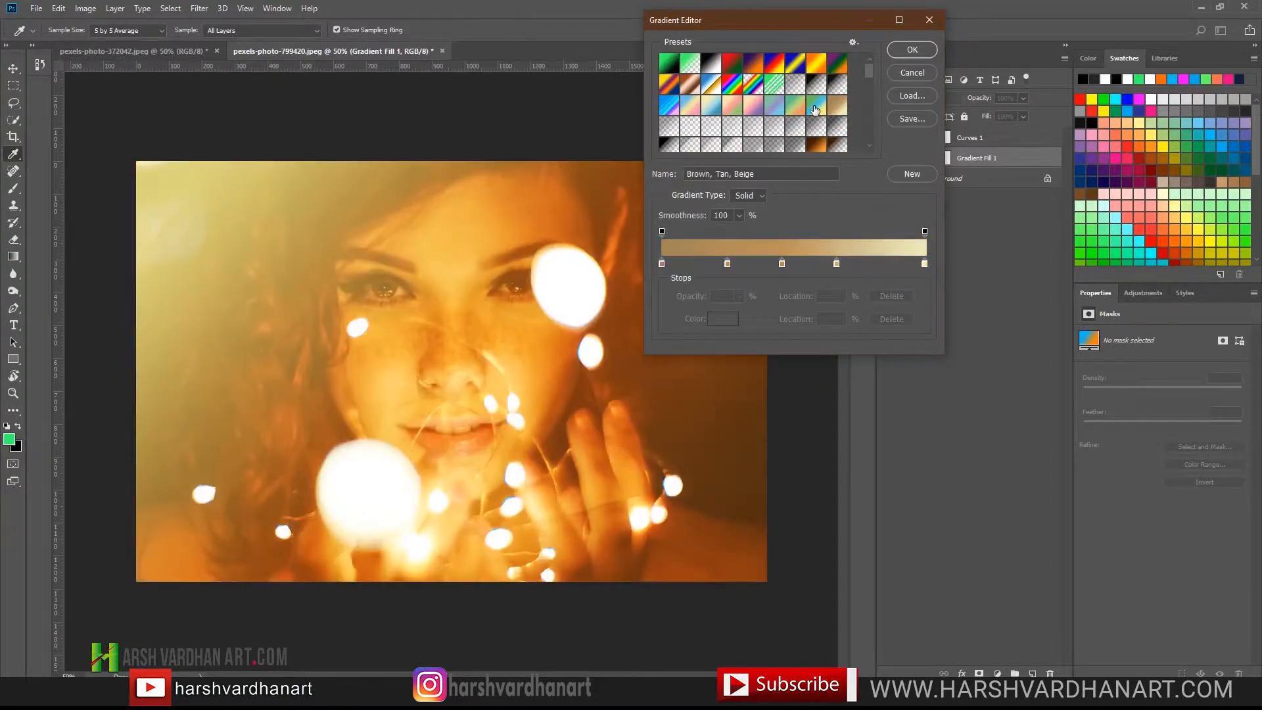
pyautogui.click(816, 111)
pyautogui.click(782, 113)
pyautogui.click(748, 116)
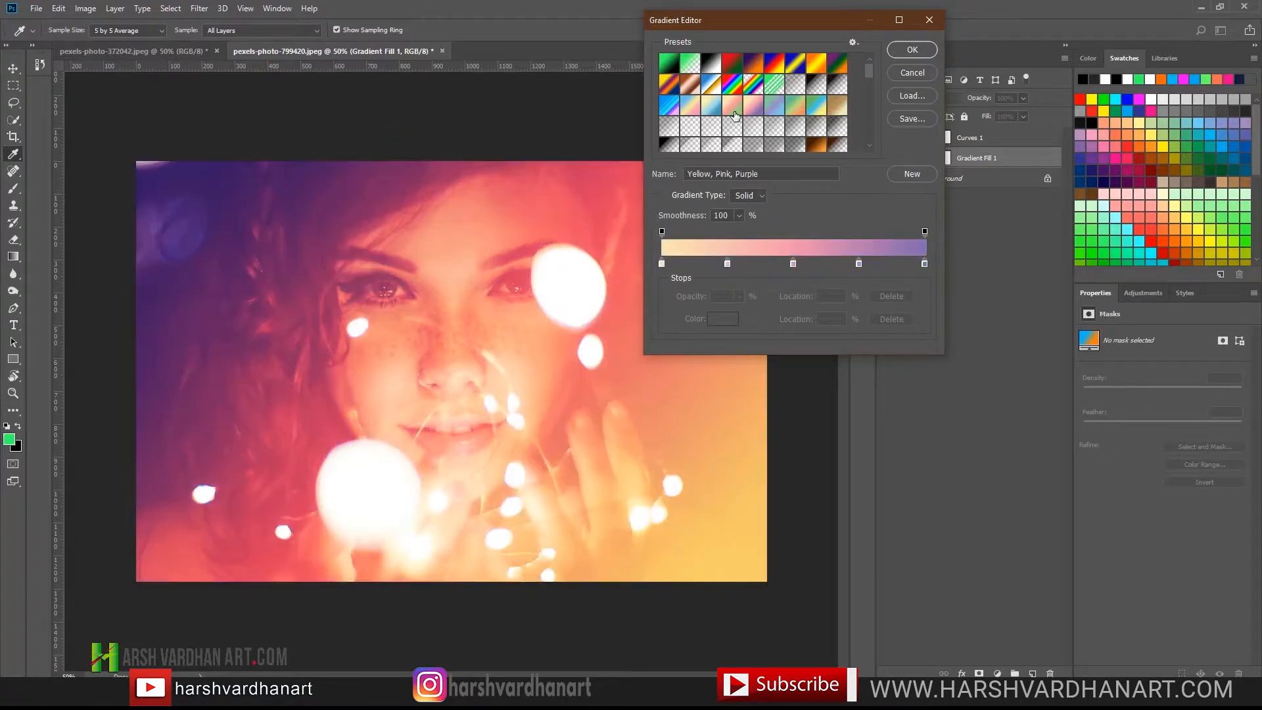
pyautogui.click(732, 113)
pyautogui.click(714, 113)
pyautogui.click(817, 146)
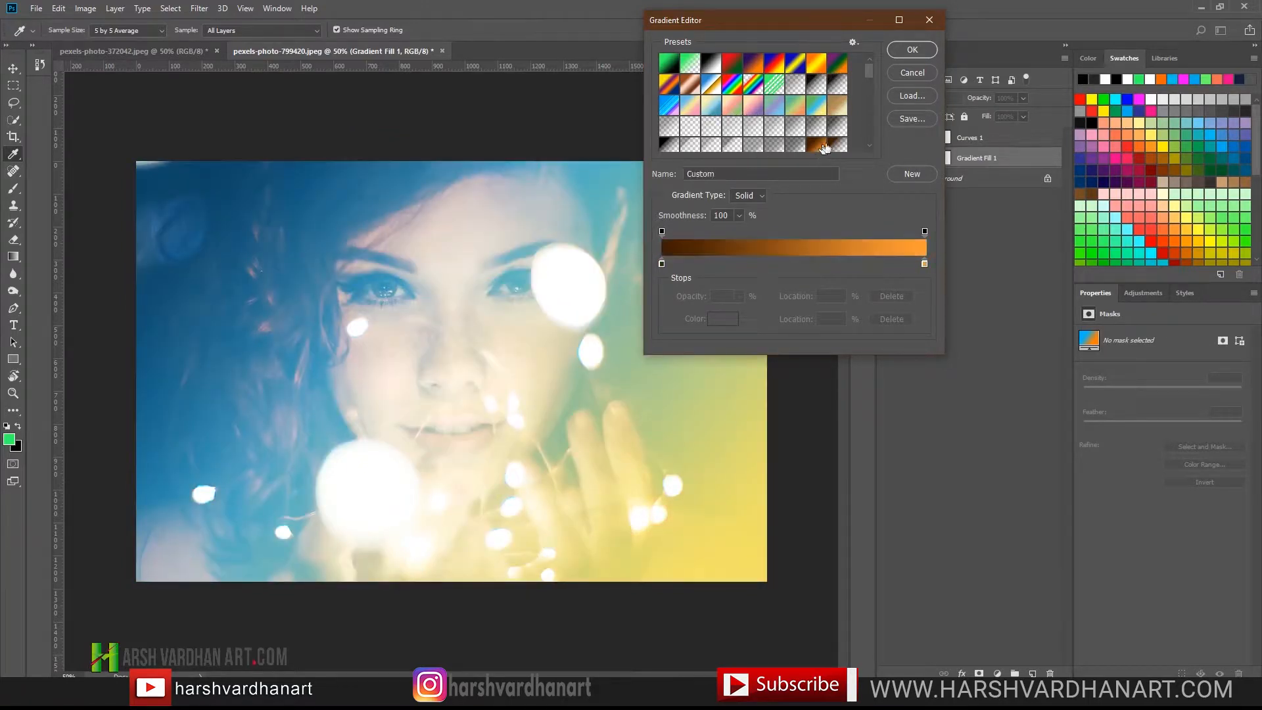
# Try further custom gradient presets on the portrait, including orange-to-yellow and magenta-to-blue
pyautogui.scroll(-3, 827, 141)
pyautogui.click(834, 136)
pyautogui.click(835, 136)
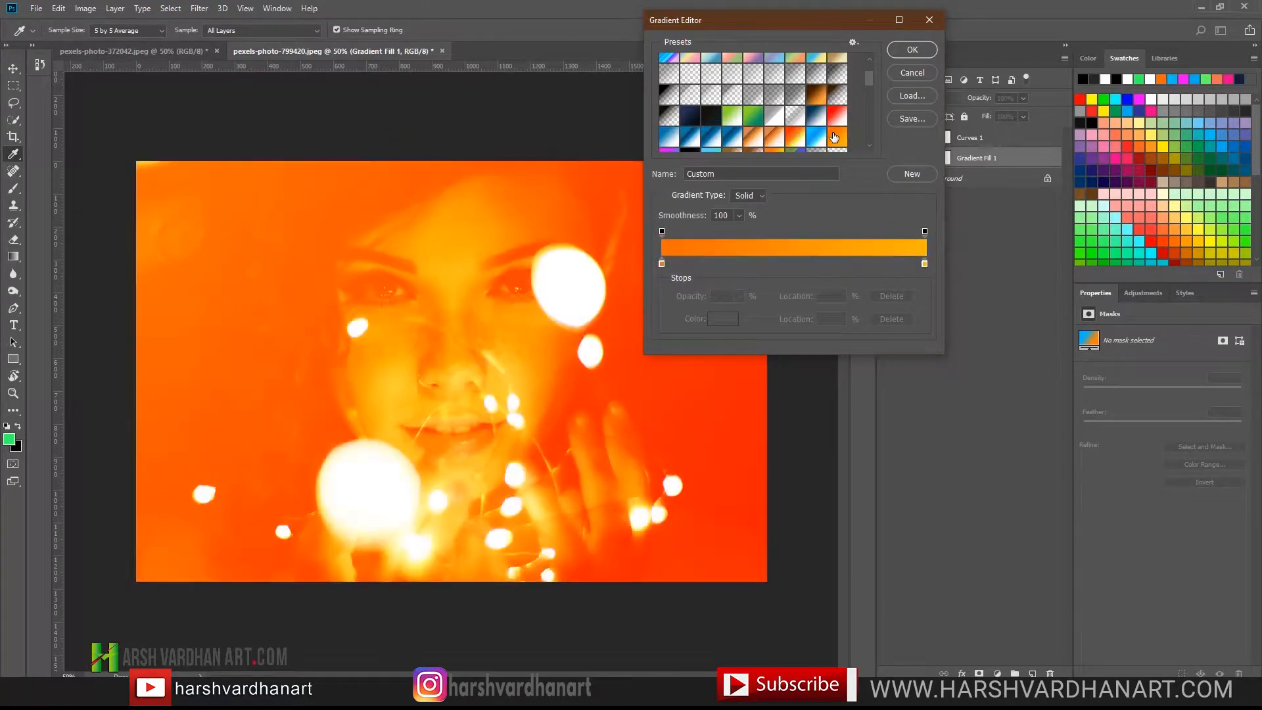
pyautogui.scroll(-1, 832, 138)
pyautogui.click(774, 140)
pyautogui.click(774, 145)
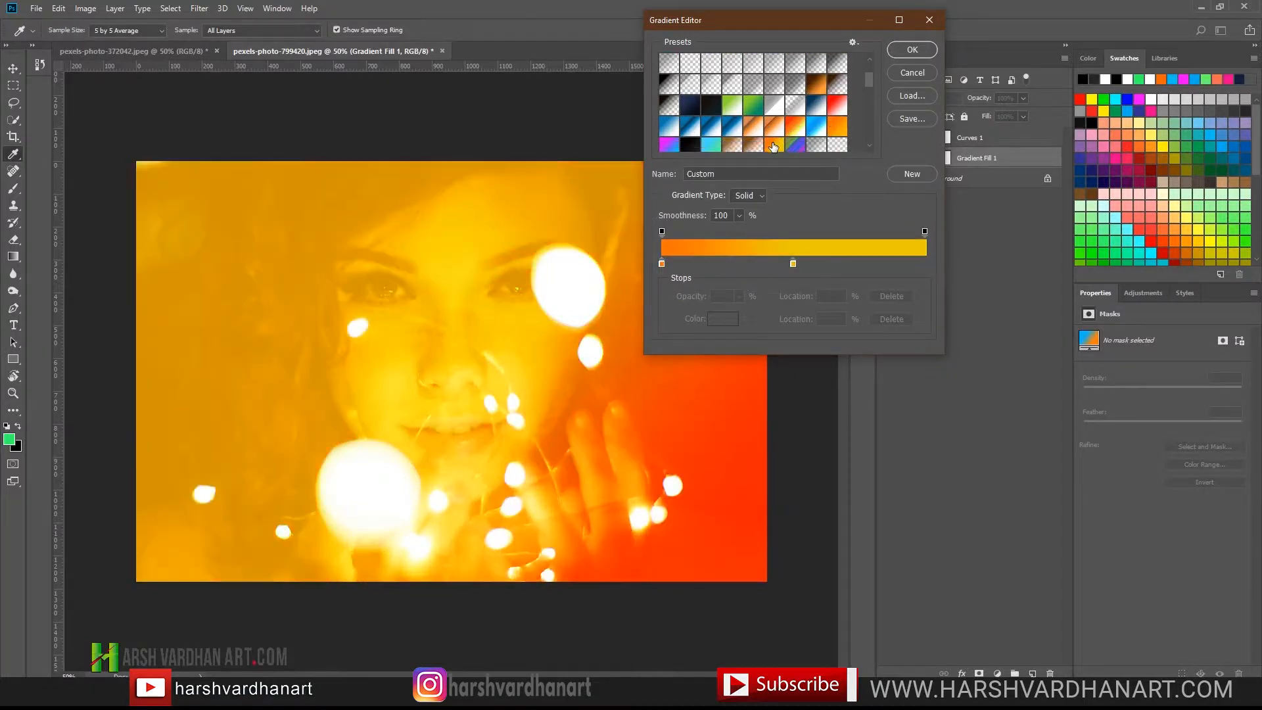
pyautogui.click(691, 143)
pyautogui.click(669, 144)
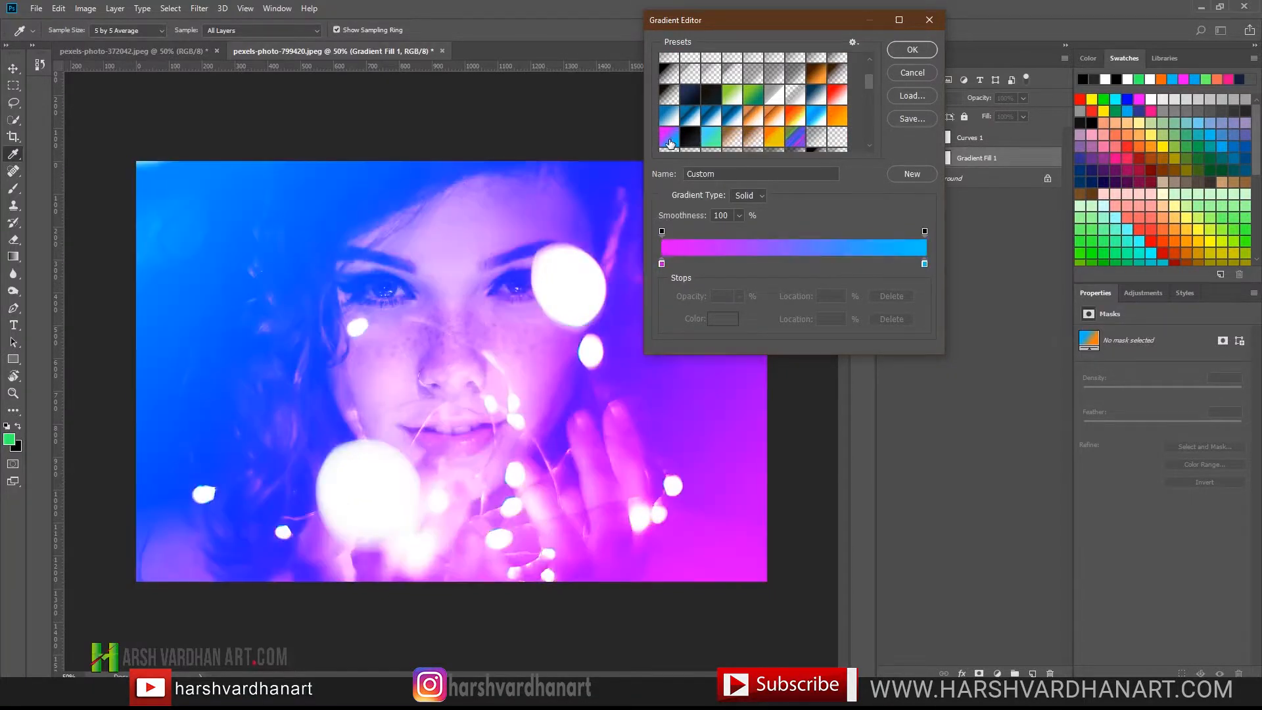
# Preview the custom green-to-teal preset and apply the green-to-orange preset to the gradient fill
pyautogui.scroll(-2, 695, 142)
pyautogui.click(774, 147)
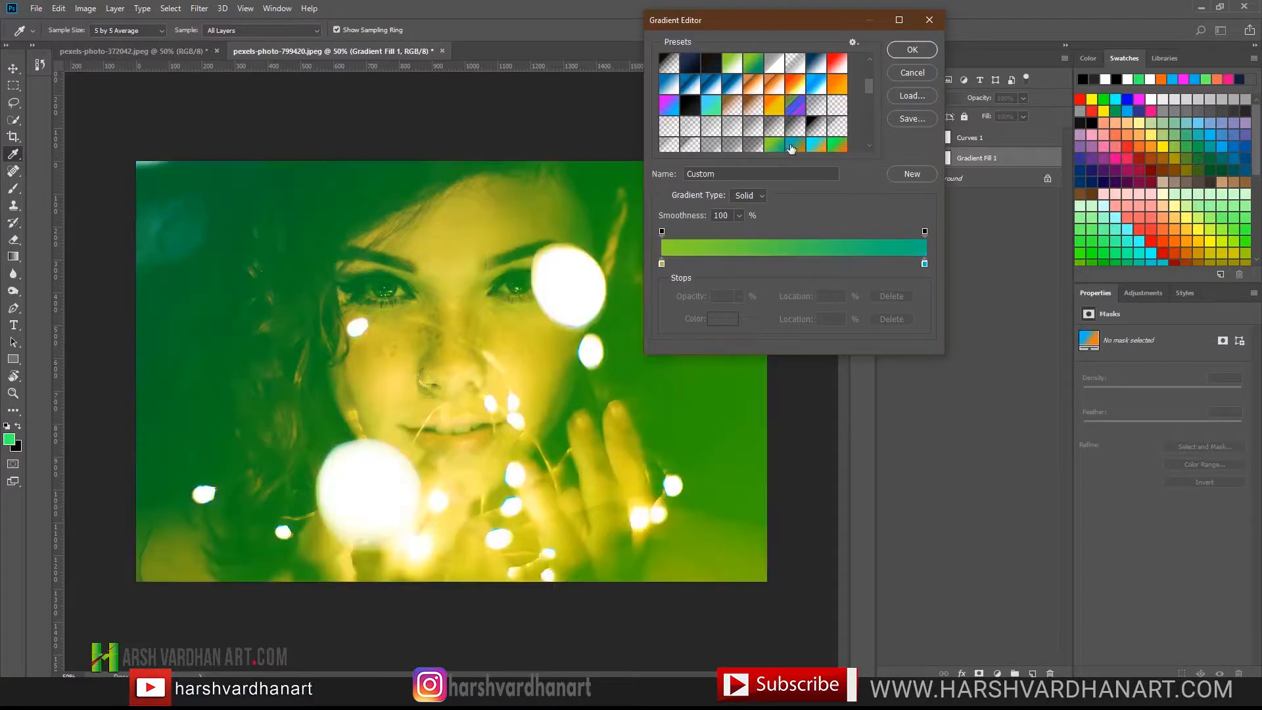
pyautogui.click(816, 148)
pyautogui.click(841, 146)
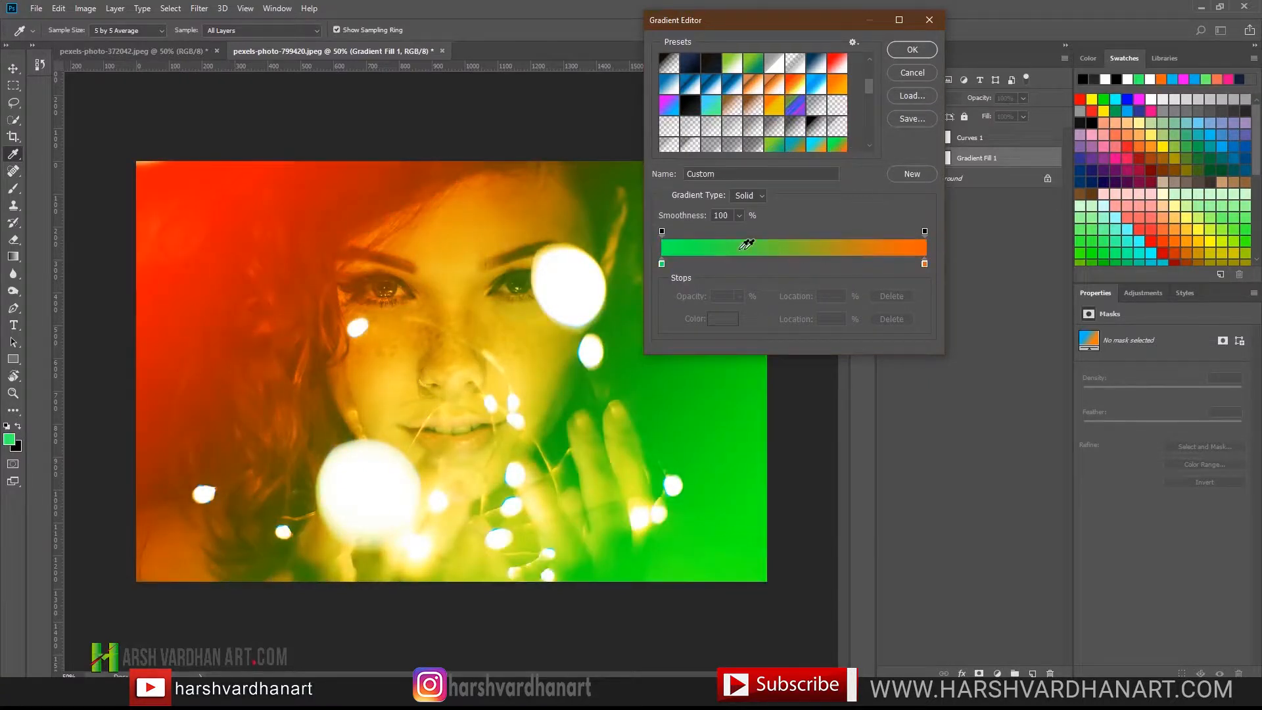
# Change the gradient's green starting colour stop to purple, 8a00ff
pyautogui.doubleClick(661, 264)
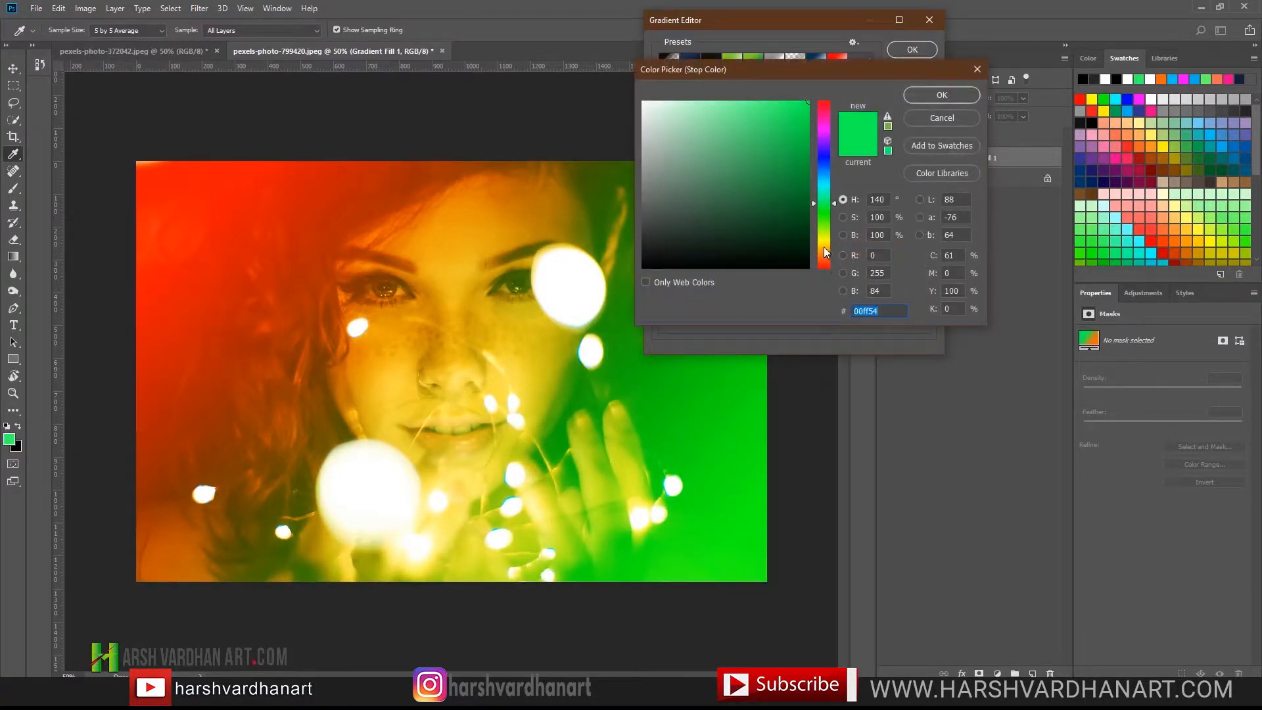
pyautogui.moveTo(824, 242); pyautogui.dragTo(831, 141)
pyautogui.click(914, 98)
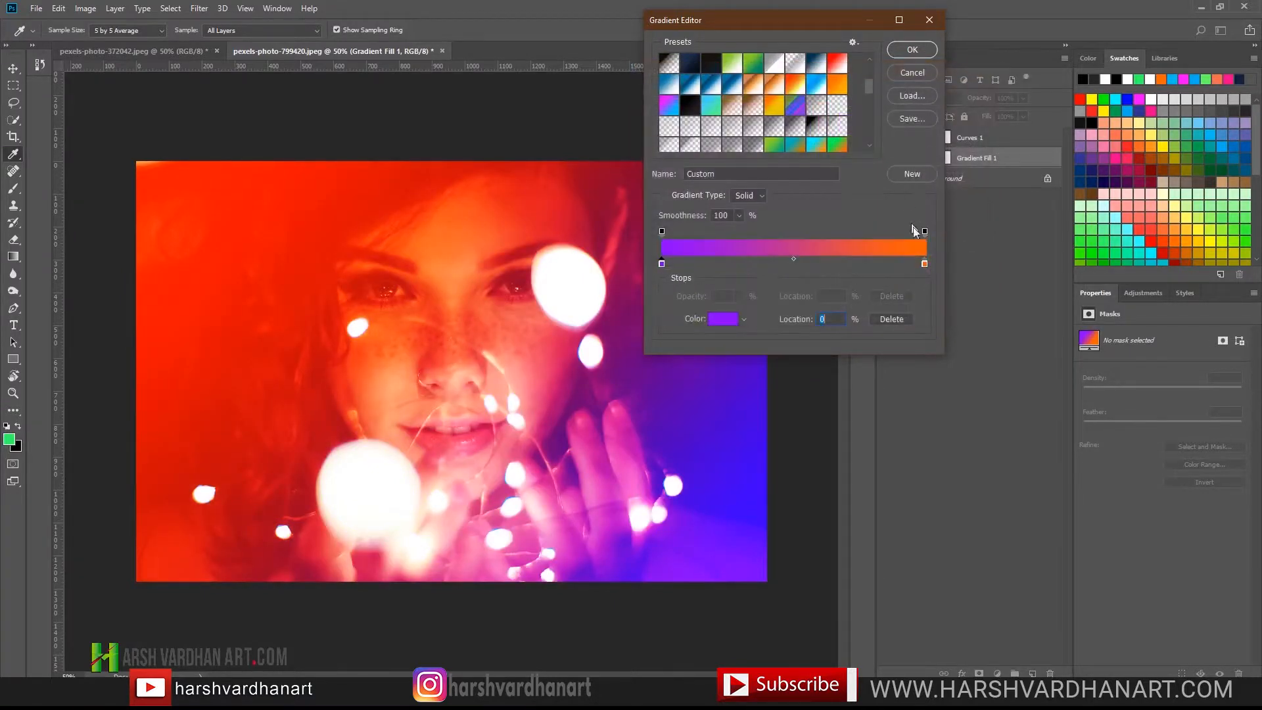
# Try yellow for the gradient's orange end colour stop, then set the stop to light cyan, 55fff9
pyautogui.doubleClick(925, 263)
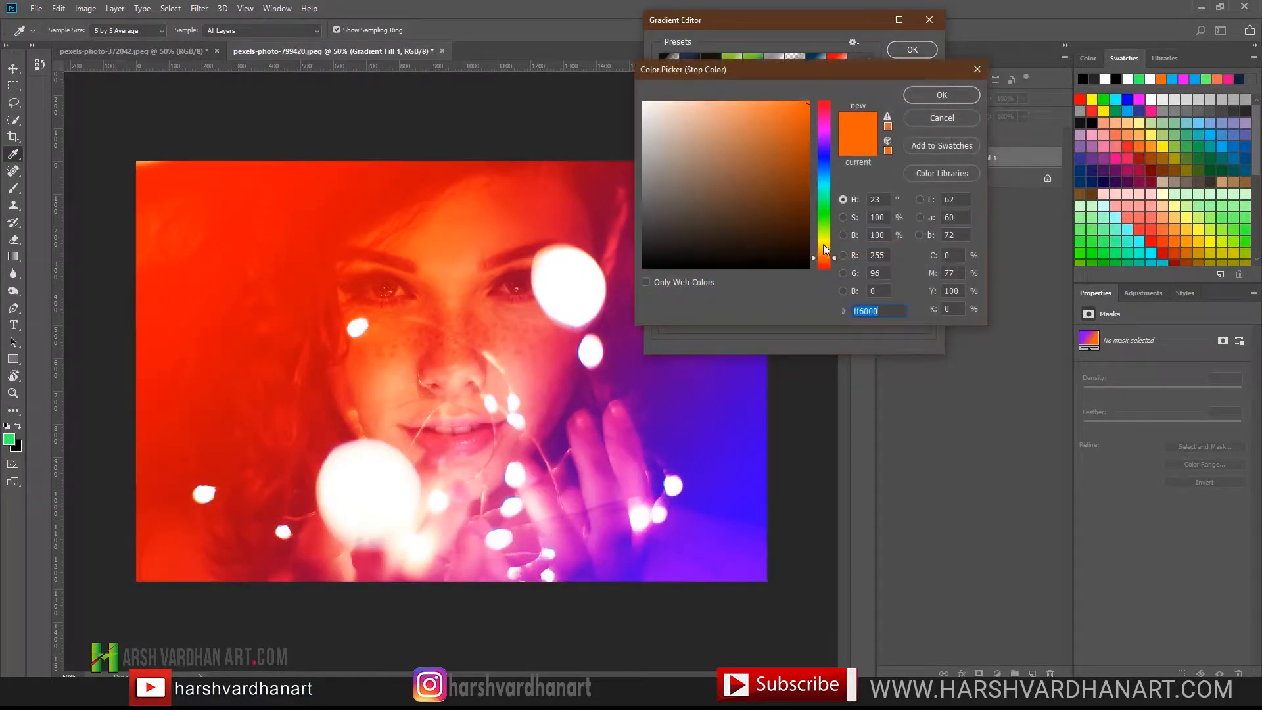
pyautogui.moveTo(827, 251); pyautogui.dragTo(826, 243)
pyautogui.moveTo(756, 104); pyautogui.dragTo(754, 102)
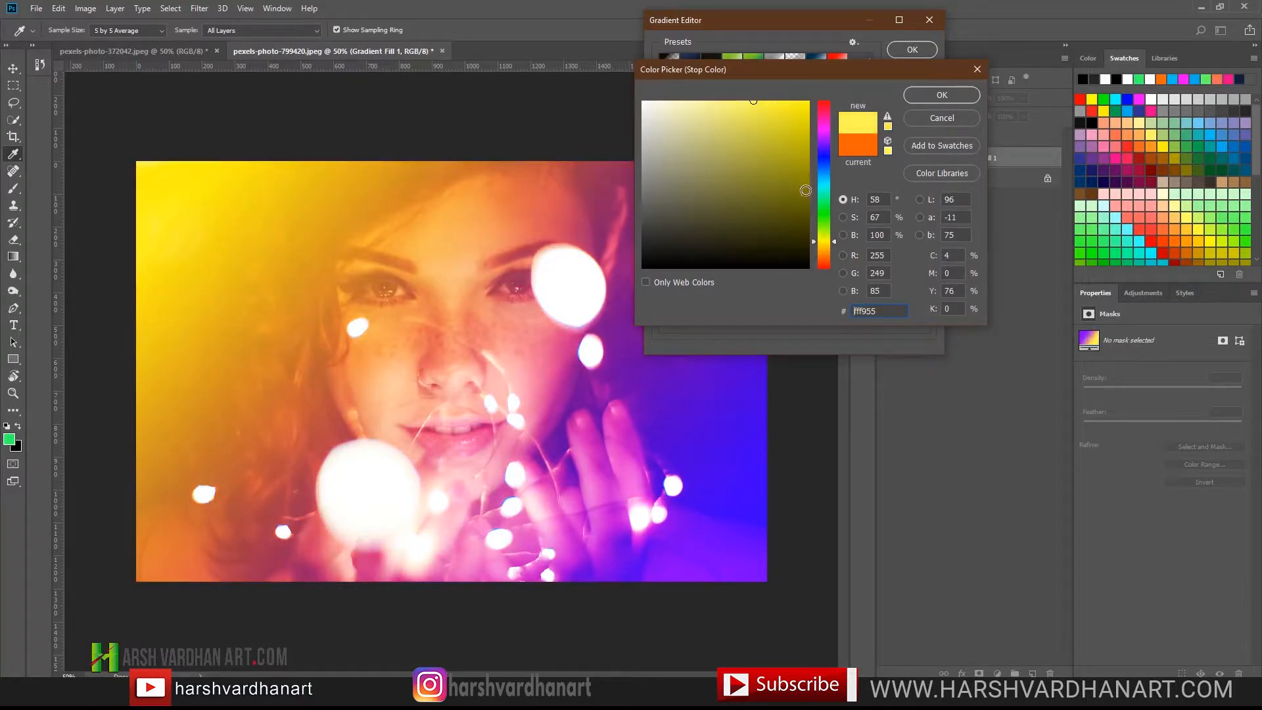
pyautogui.moveTo(823, 201); pyautogui.dragTo(823, 185)
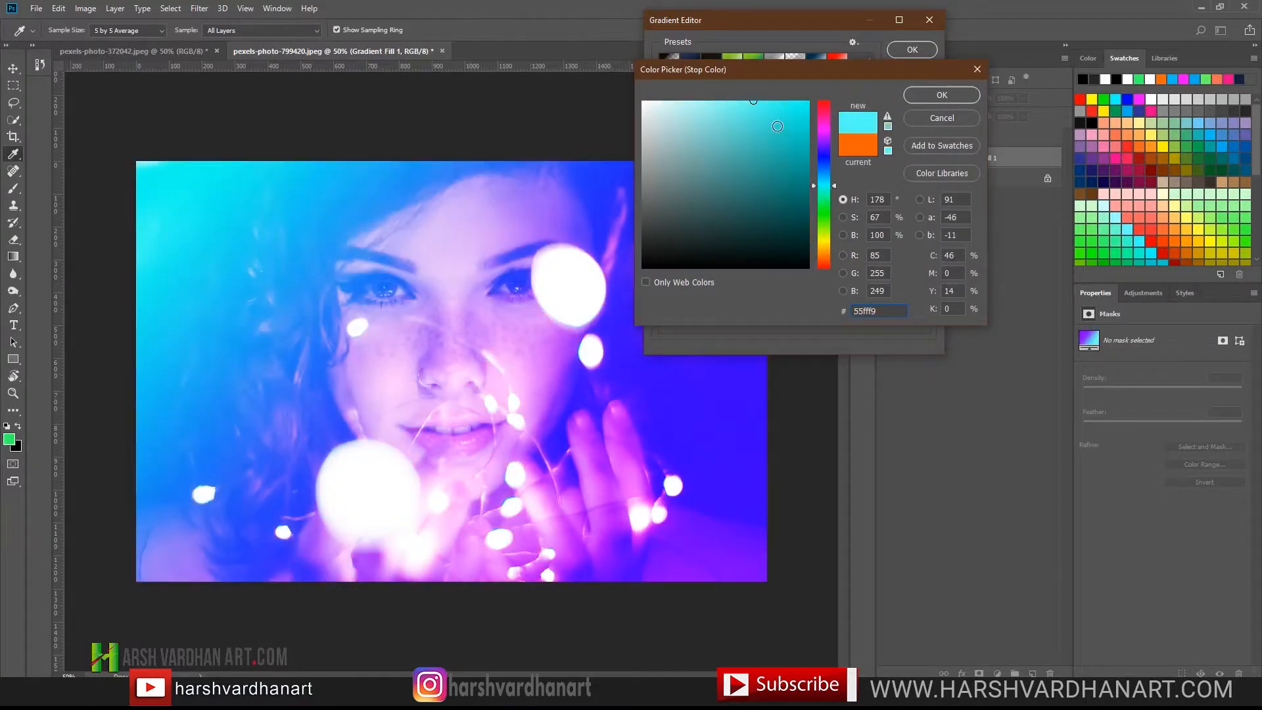
pyautogui.click(927, 94)
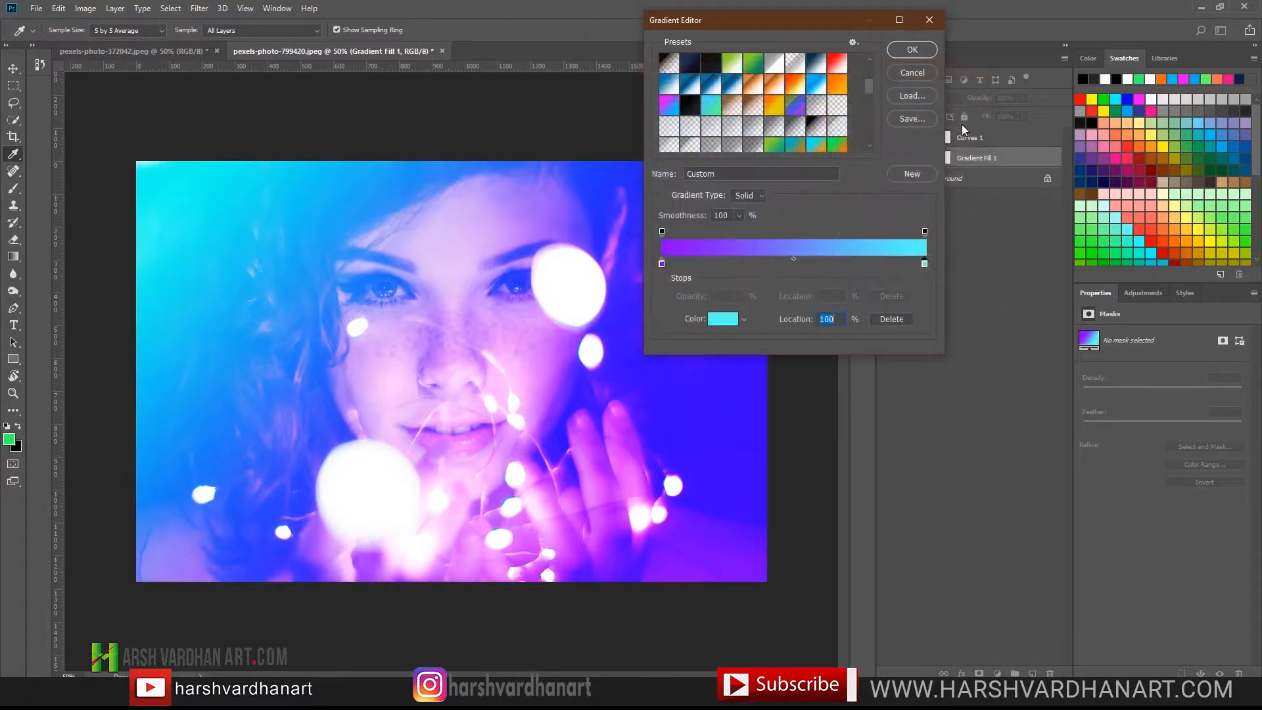
# Change the gradient's purple starting colour stop to deep blue, 0c00ff, and confirm the edited gradient fill
pyautogui.doubleClick(662, 264)
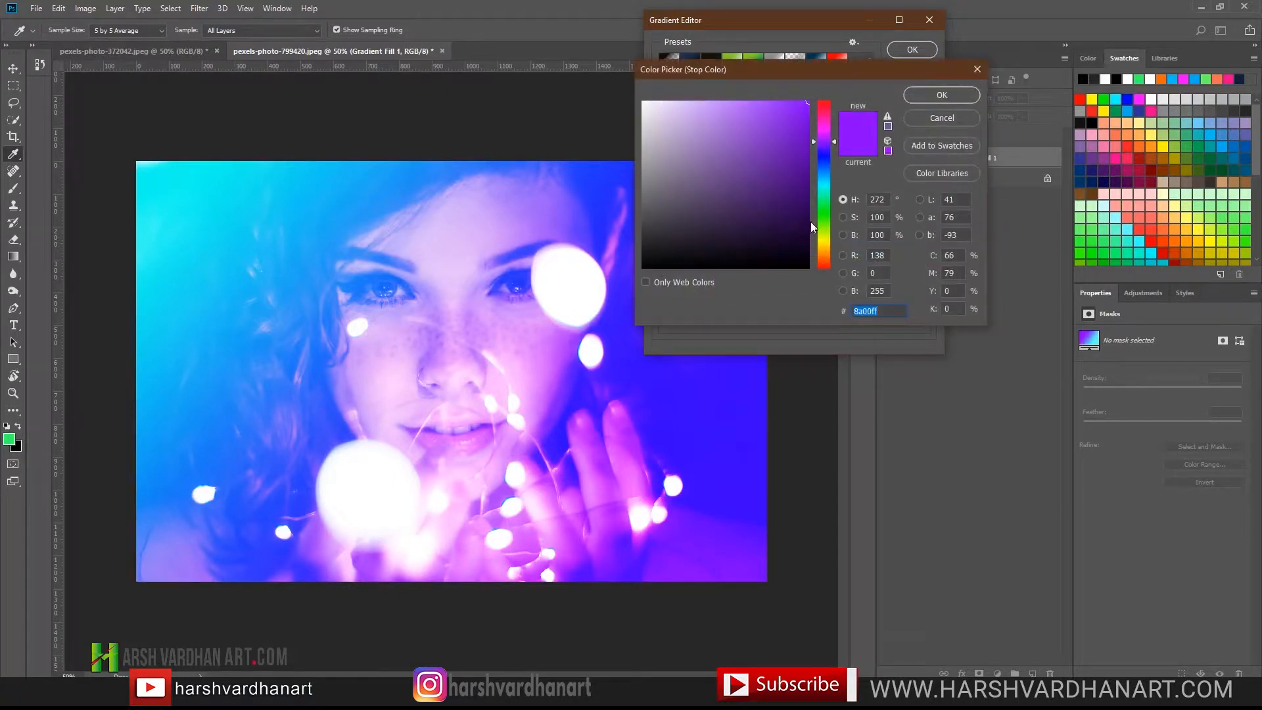
pyautogui.click(821, 188)
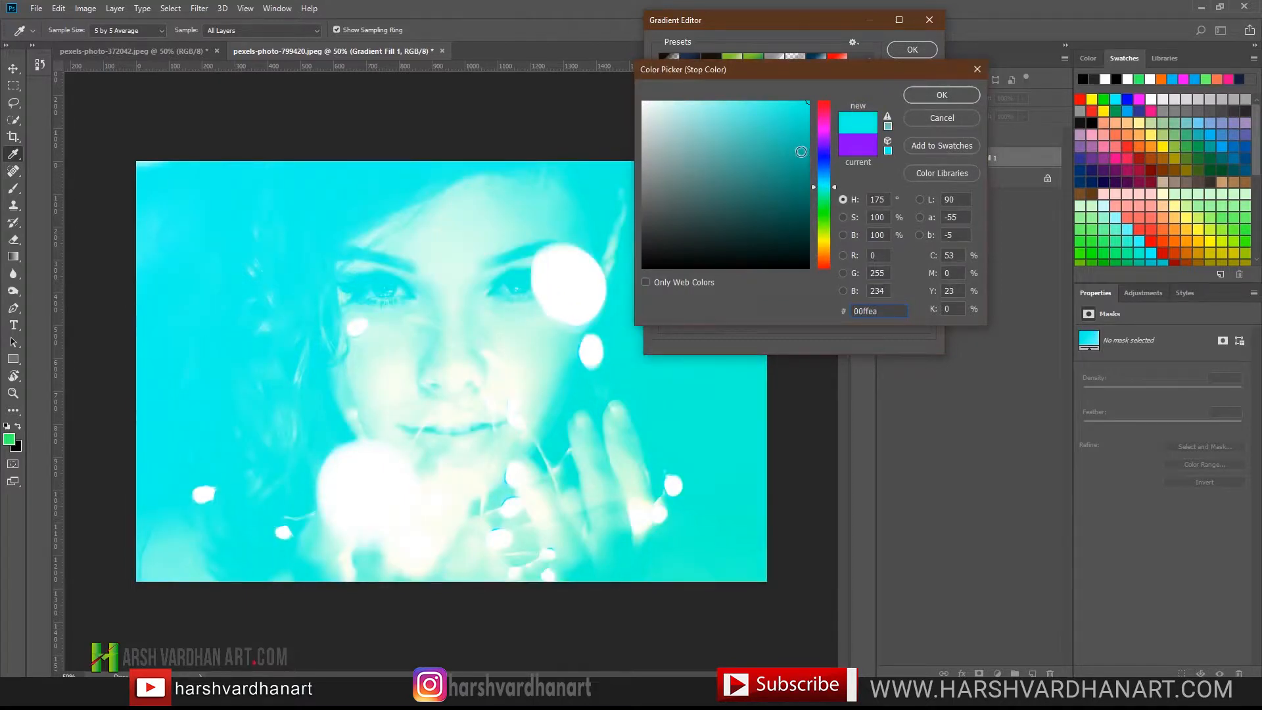
pyautogui.moveTo(820, 187); pyautogui.dragTo(829, 155)
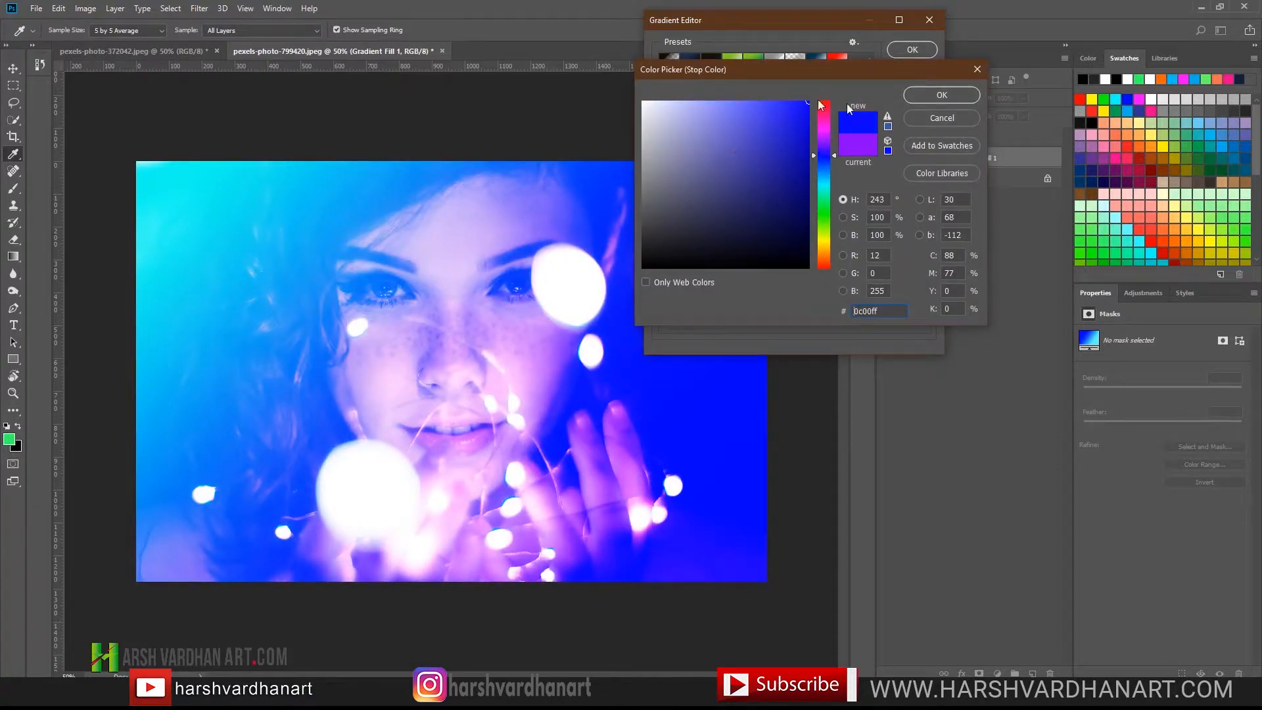
pyautogui.click(933, 99)
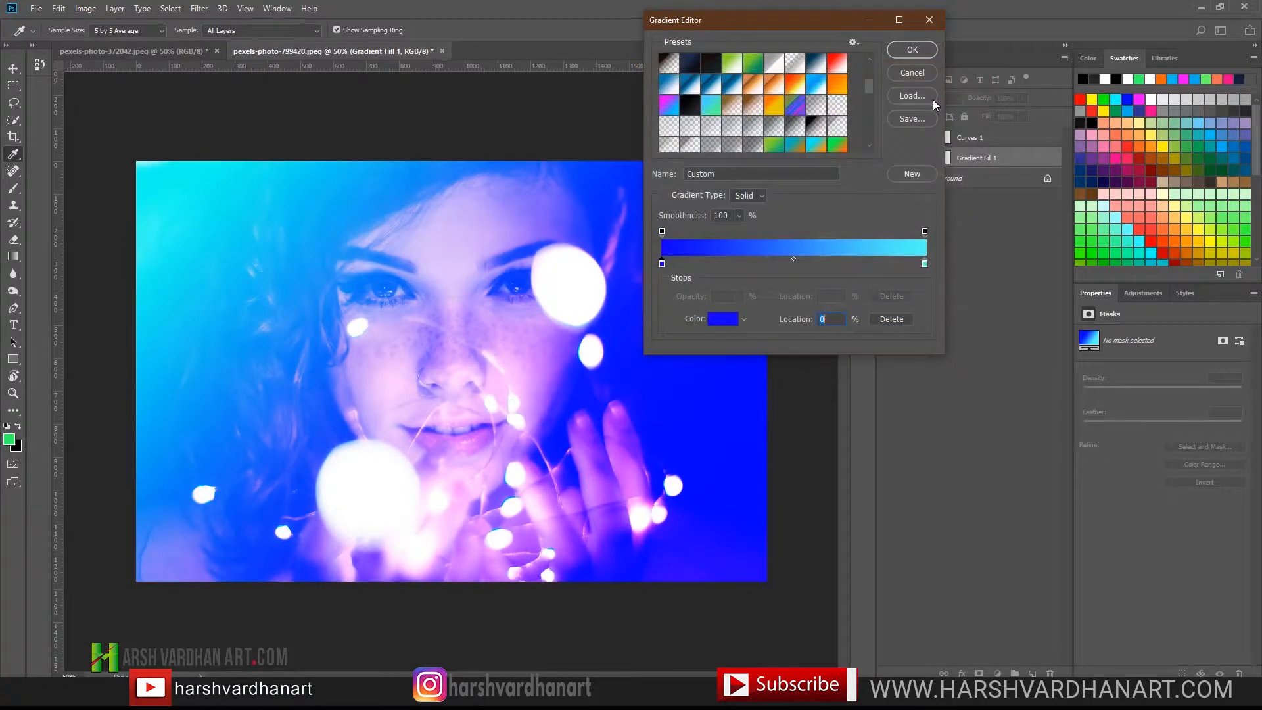
pyautogui.click(912, 51)
pyautogui.click(862, 118)
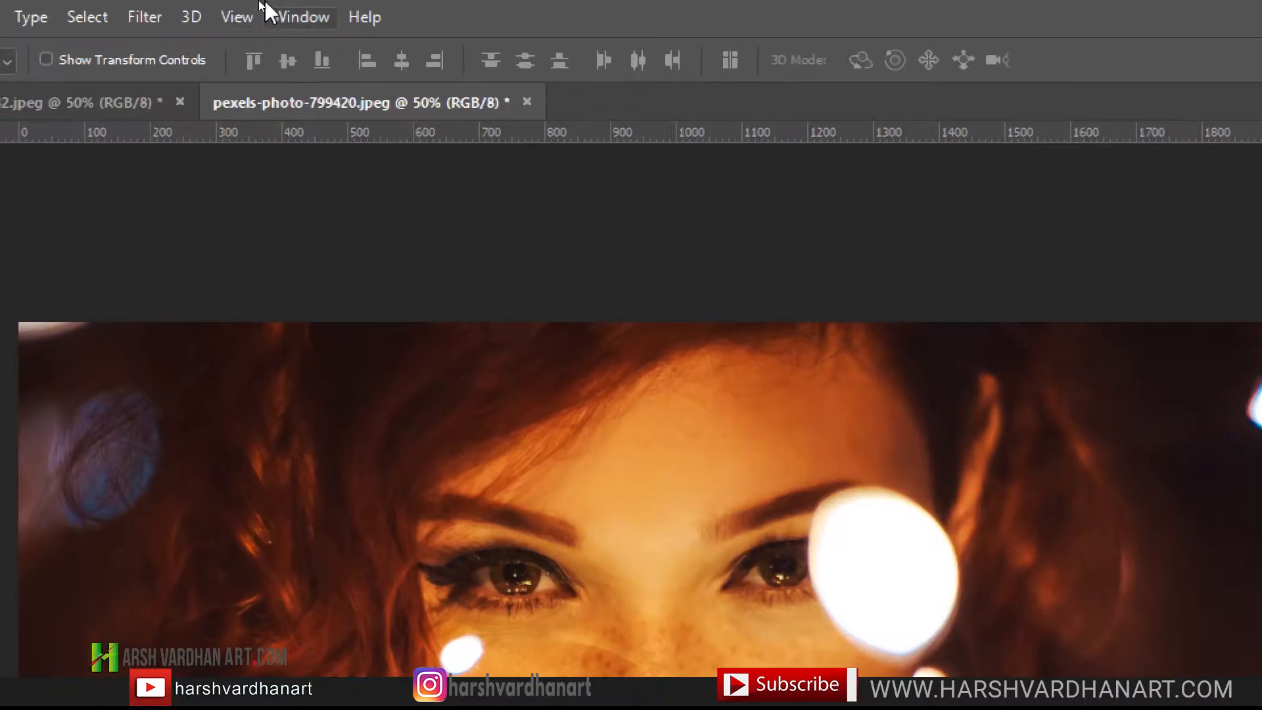
# Show the Actions panel and view the action files available for loading, without loading any
pyautogui.click(306, 15)
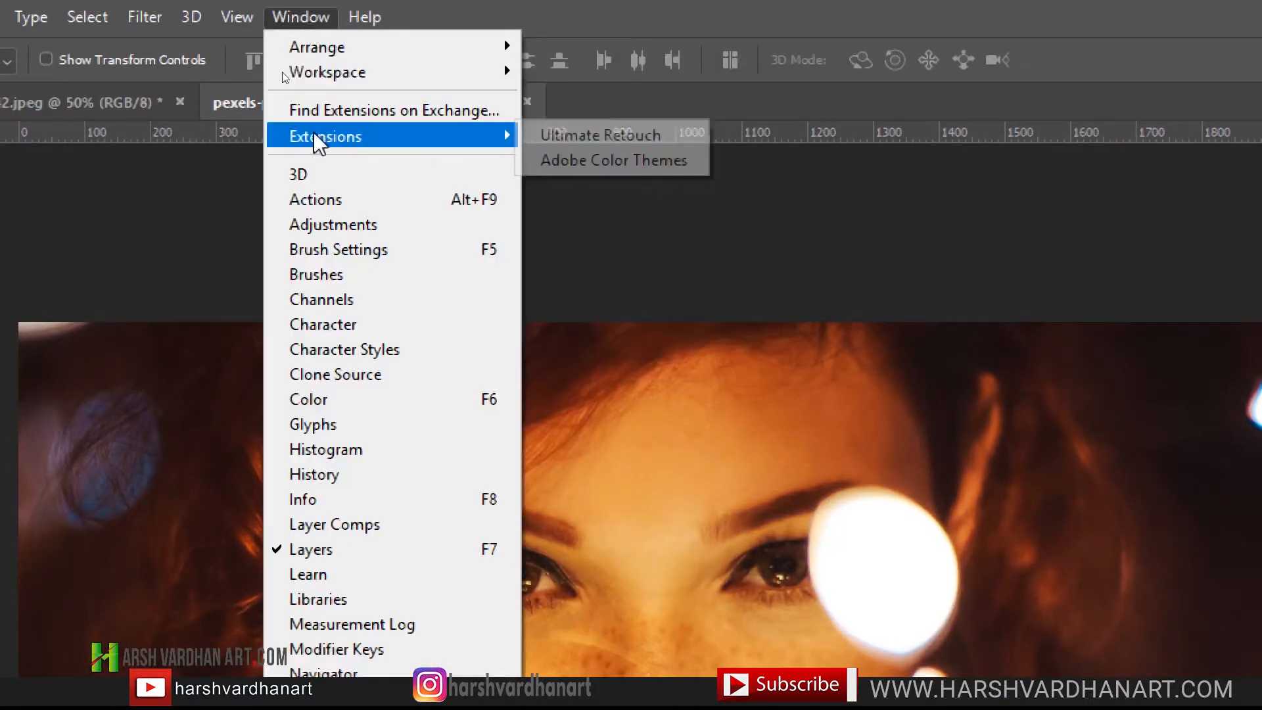
pyautogui.click(330, 199)
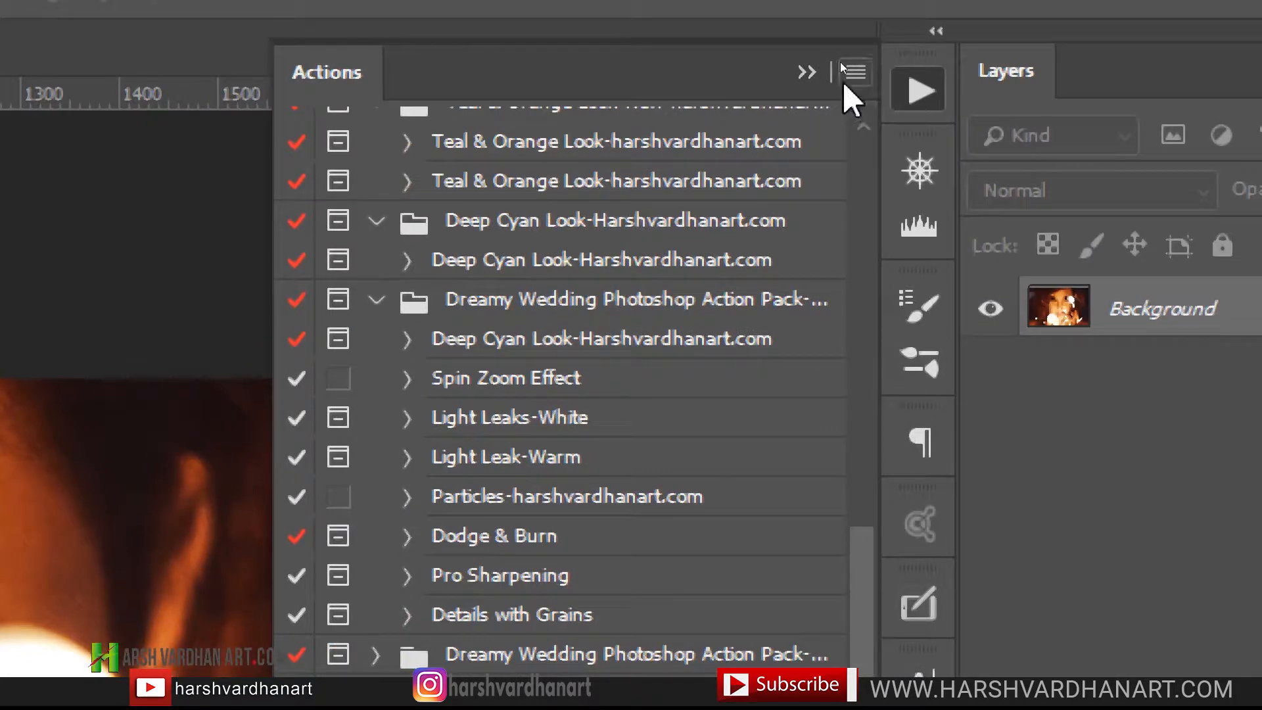
pyautogui.click(856, 72)
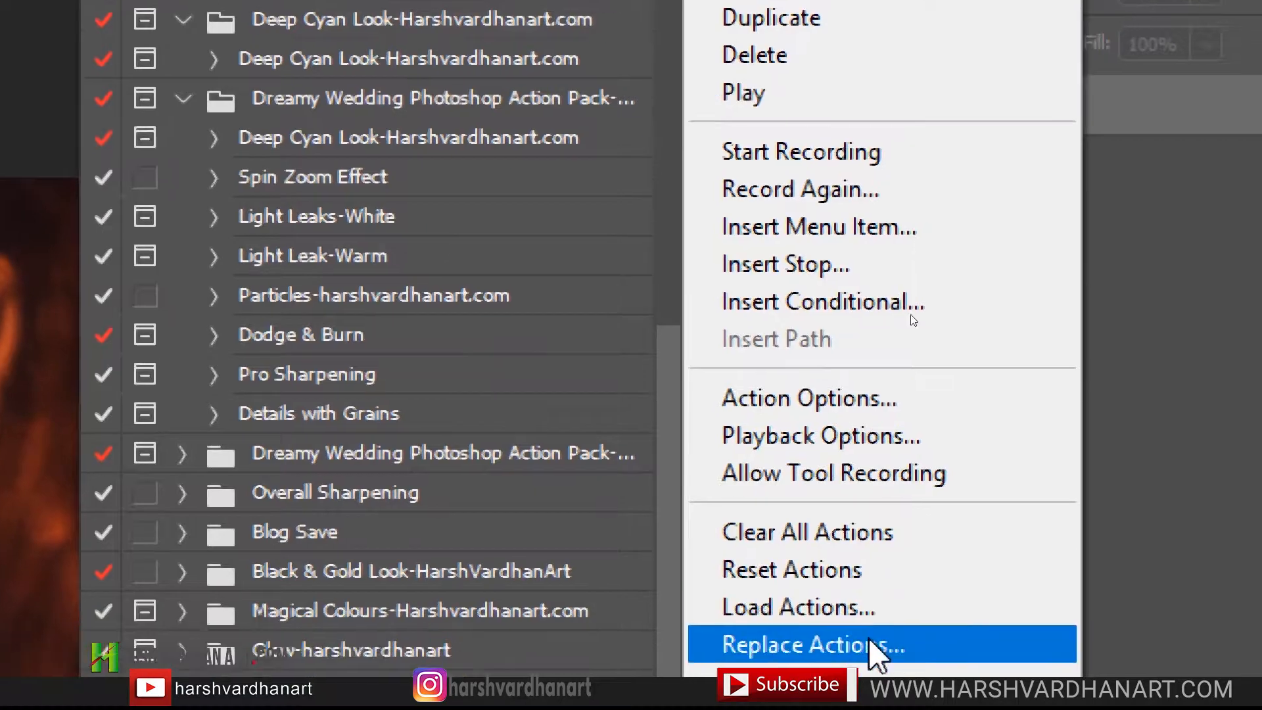
pyautogui.click(888, 610)
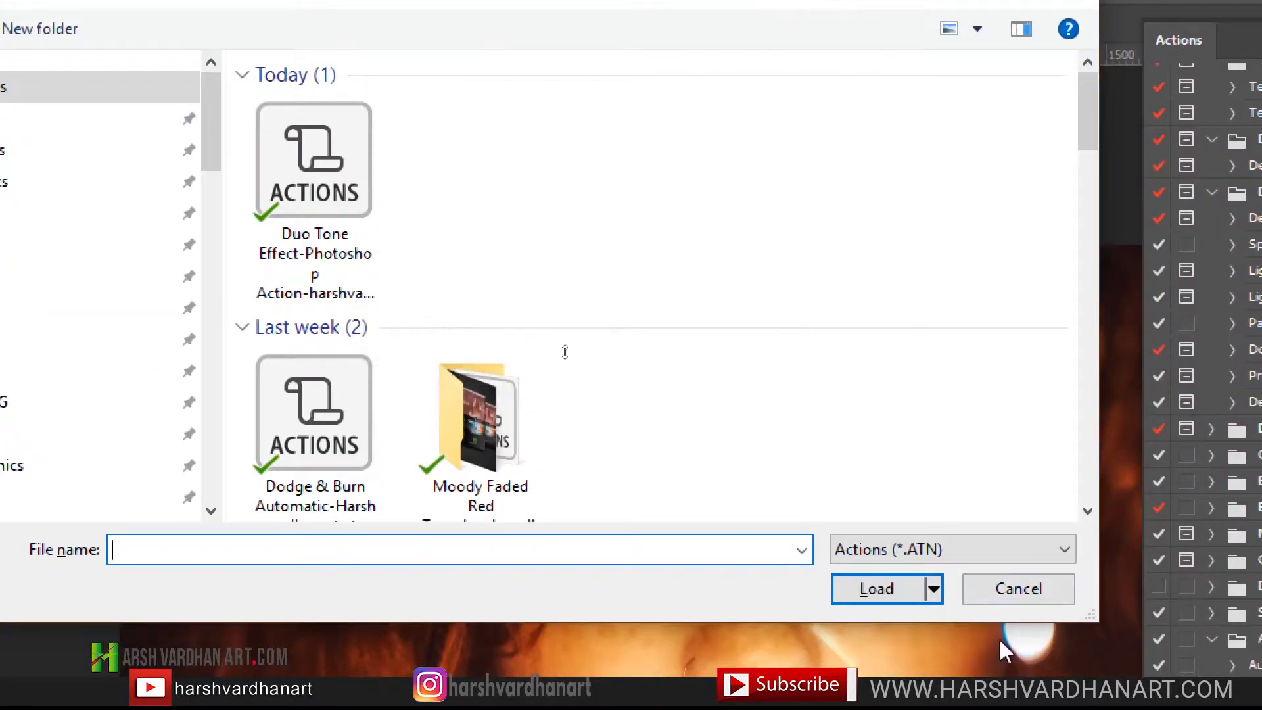
pyautogui.click(1019, 589)
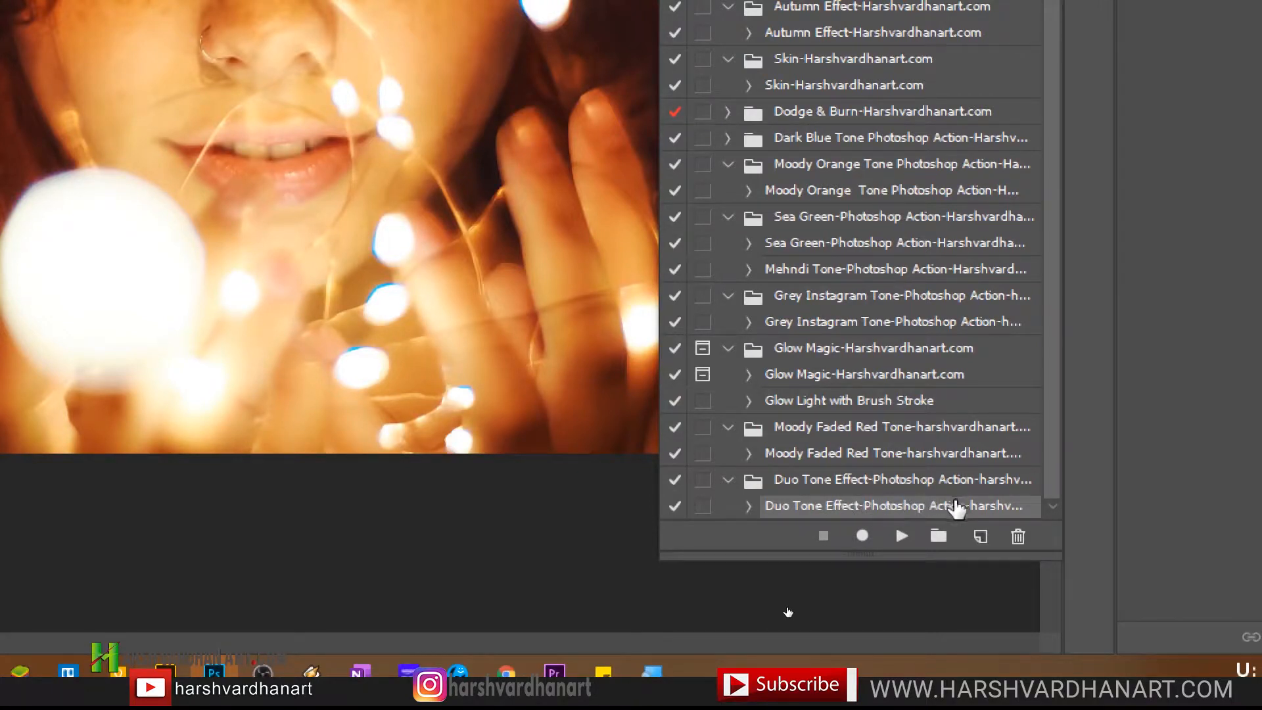
# Run the Duo Tone Effect action on the portrait, and compare the photo with the effect group hidden and shown
pyautogui.click(901, 537)
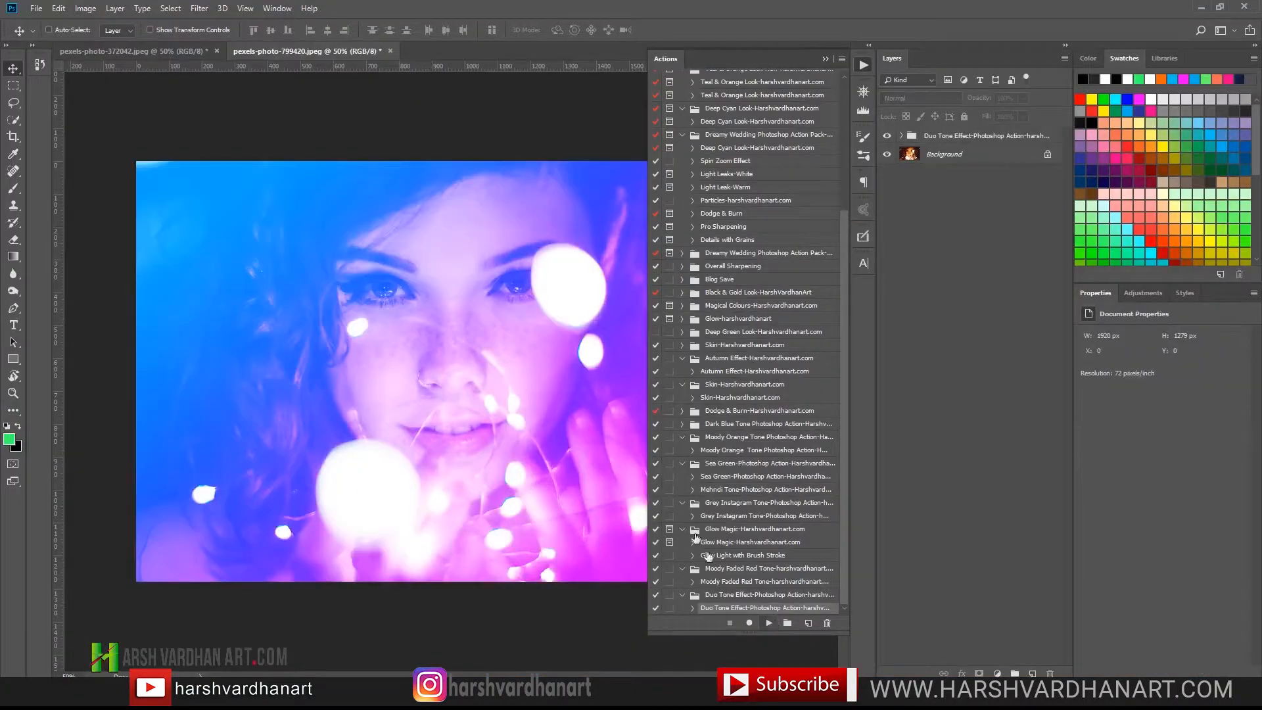
pyautogui.click(865, 65)
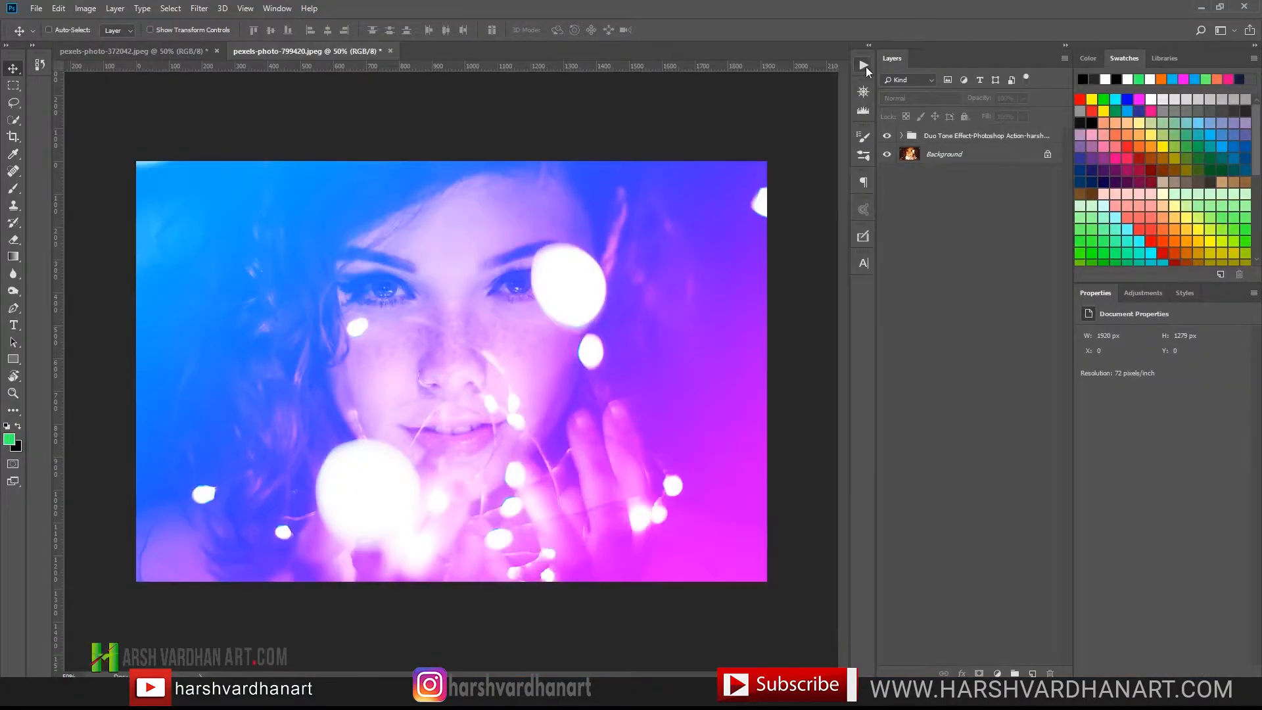
pyautogui.click(889, 136)
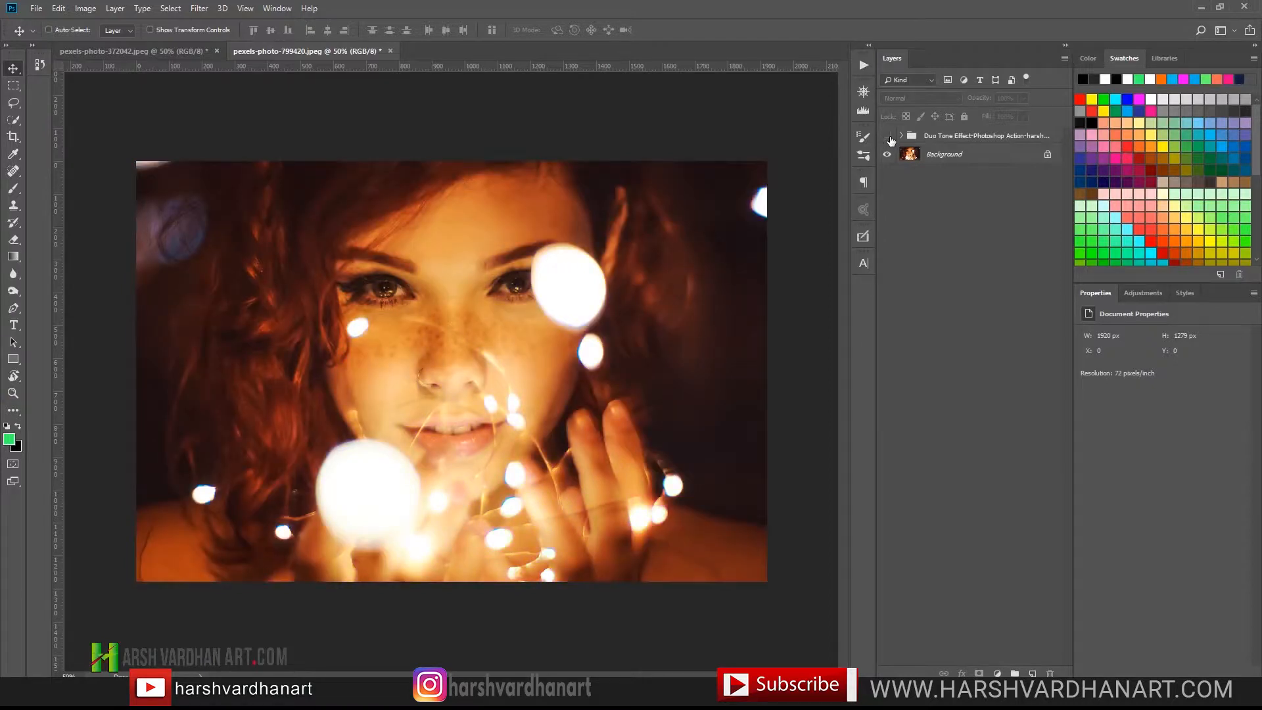
pyautogui.click(888, 136)
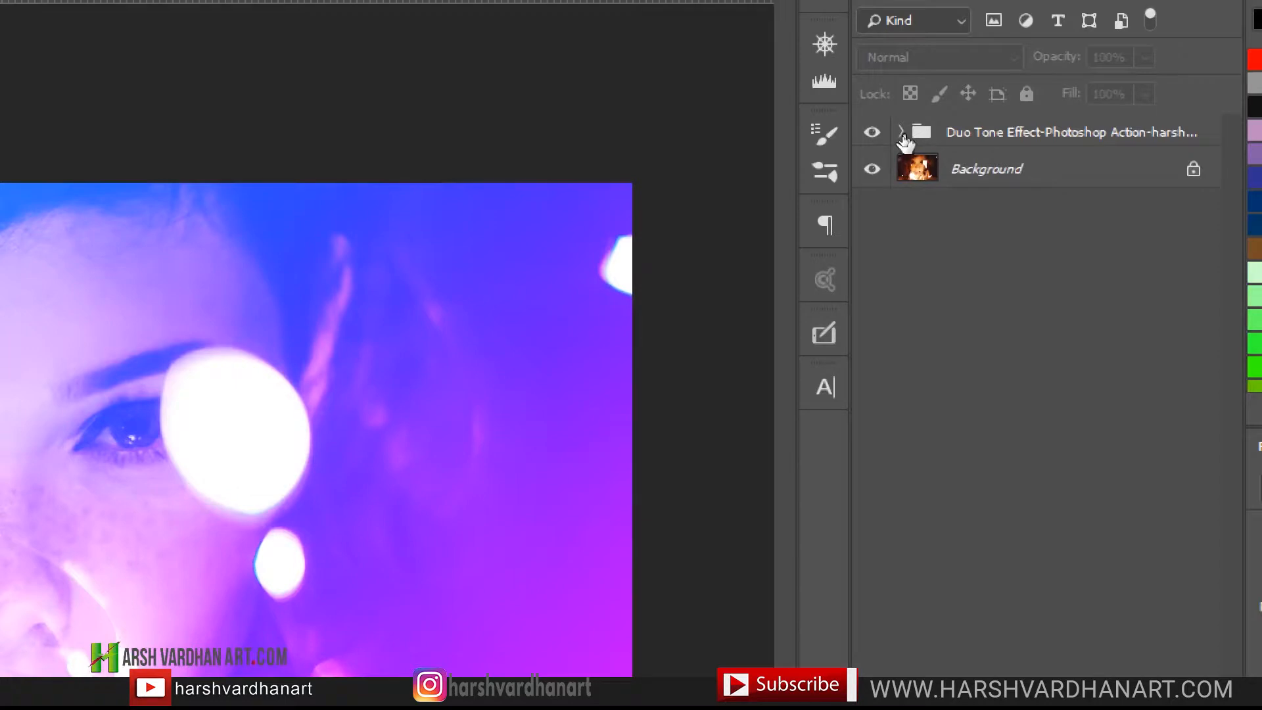
# Expand the Duo Tone Effect group and preview Effect#1, Effect#2 and Effect#3 one at a time, leaving Effect#4 visible
pyautogui.click(901, 134)
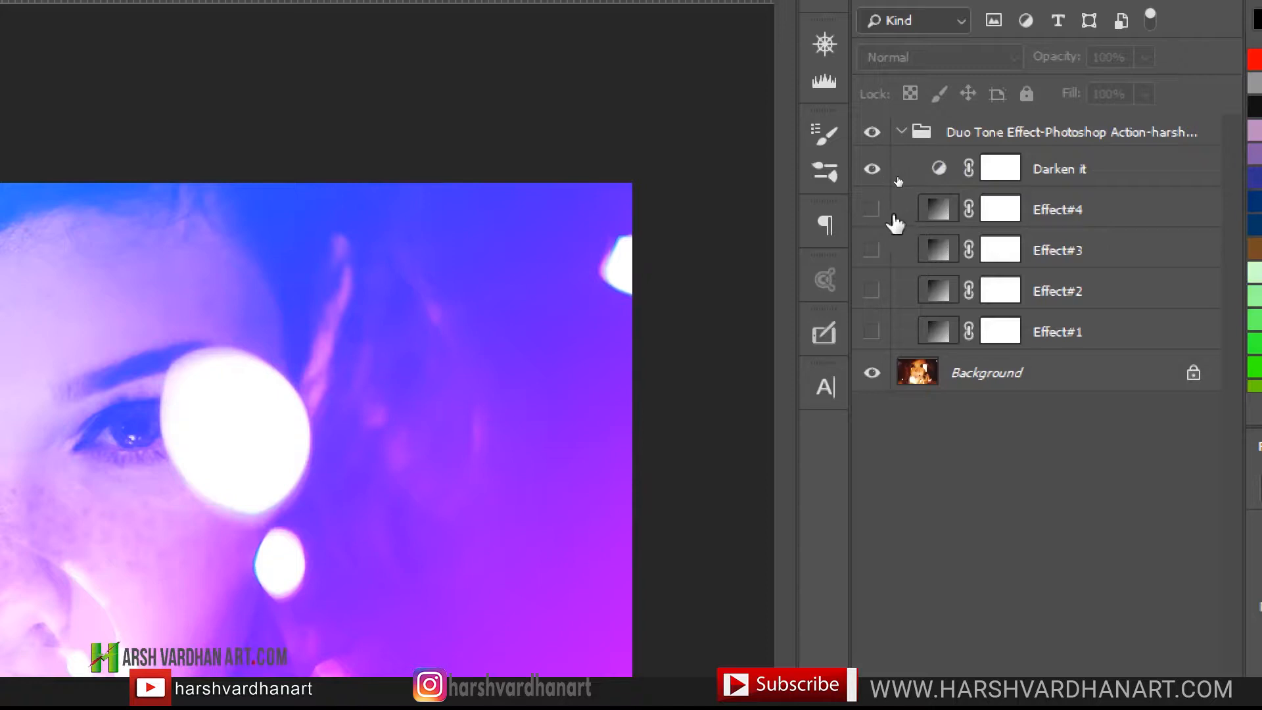
pyautogui.click(871, 210)
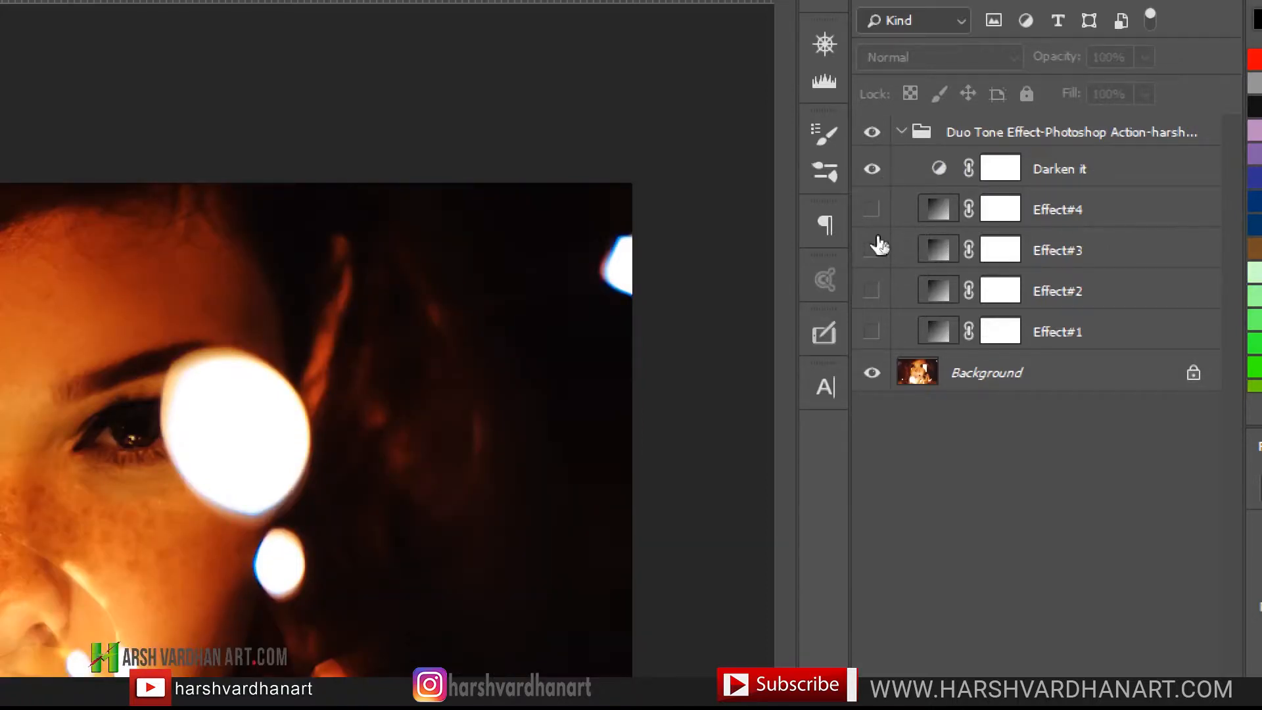
pyautogui.click(872, 338)
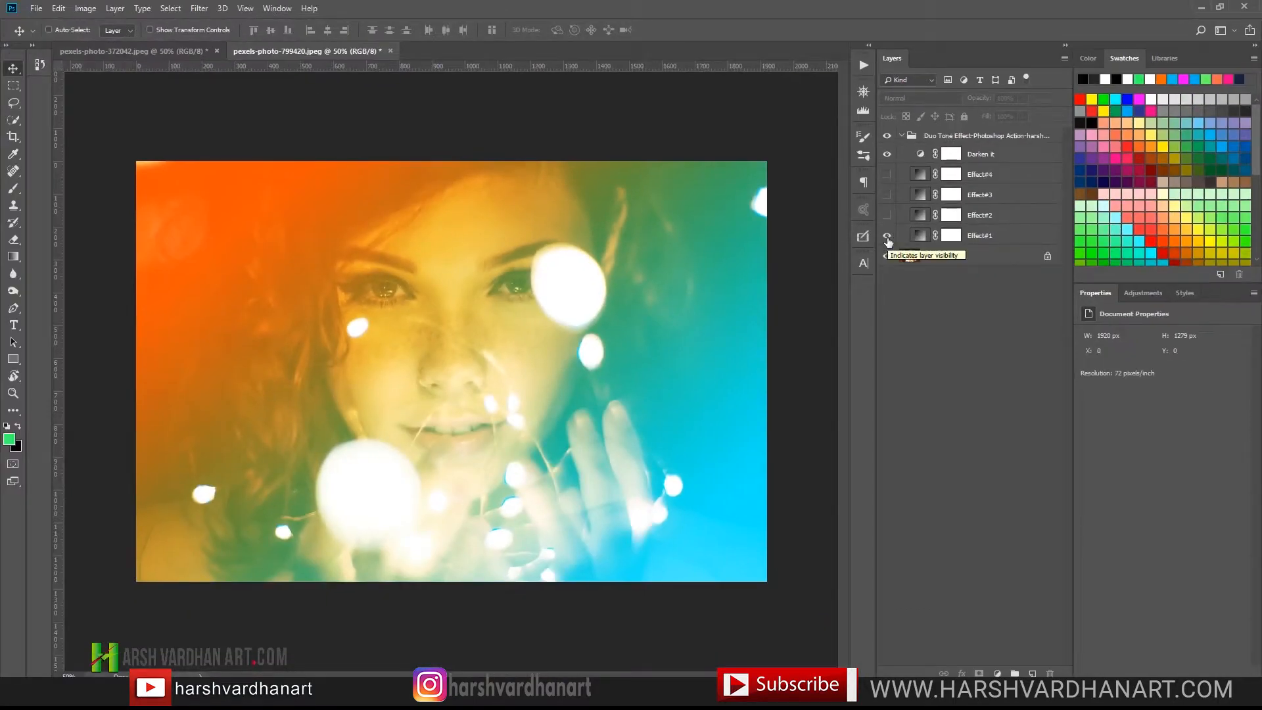
pyautogui.click(874, 340)
pyautogui.click(887, 216)
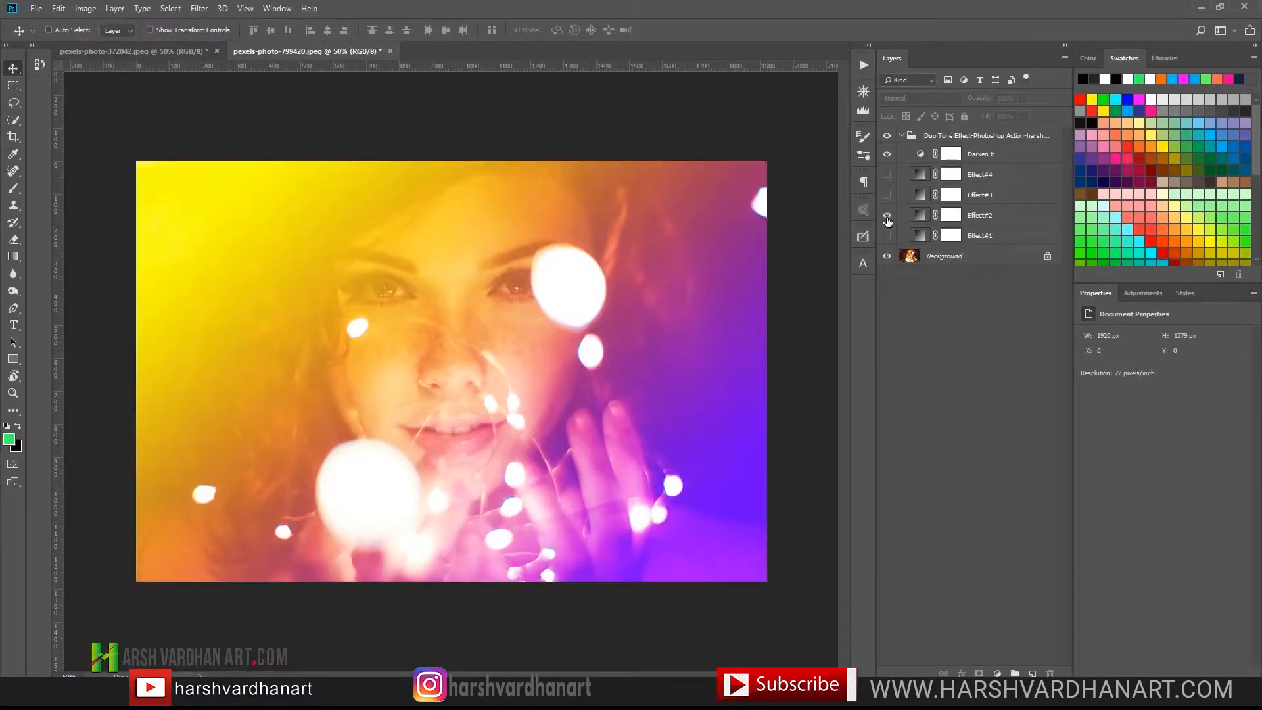
pyautogui.click(887, 217)
pyautogui.click(886, 195)
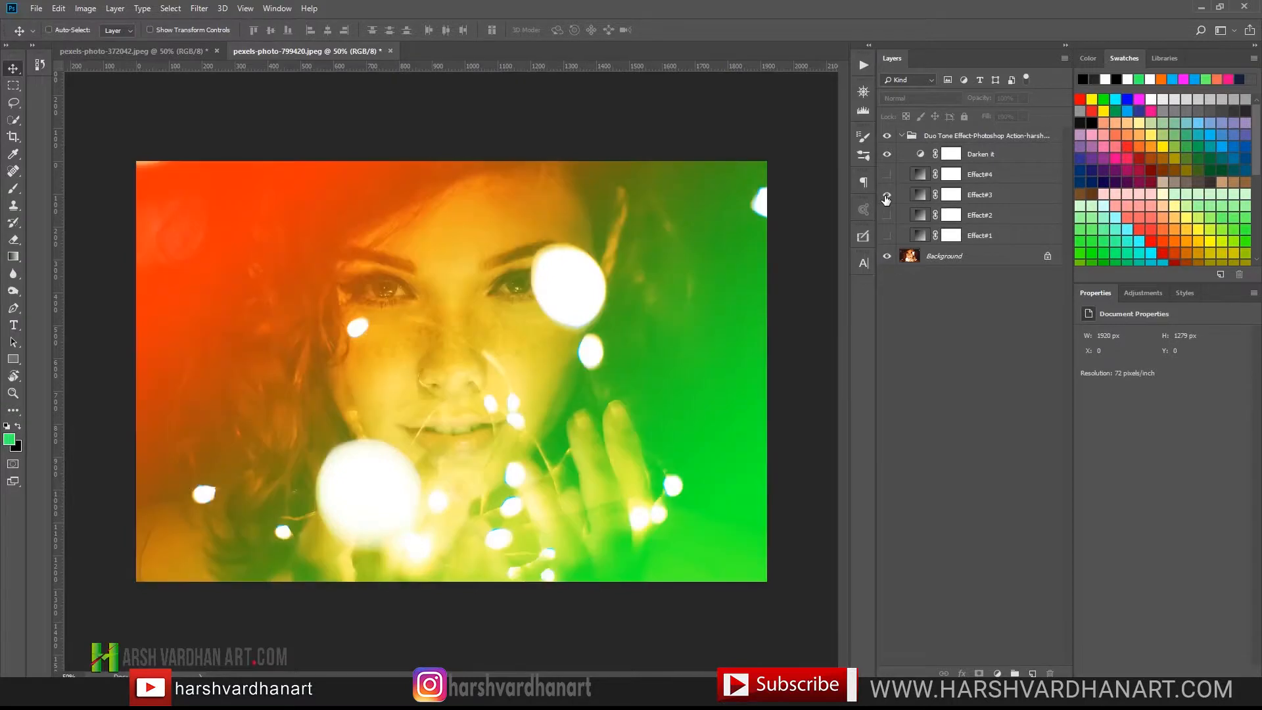
pyautogui.click(887, 196)
pyautogui.click(887, 175)
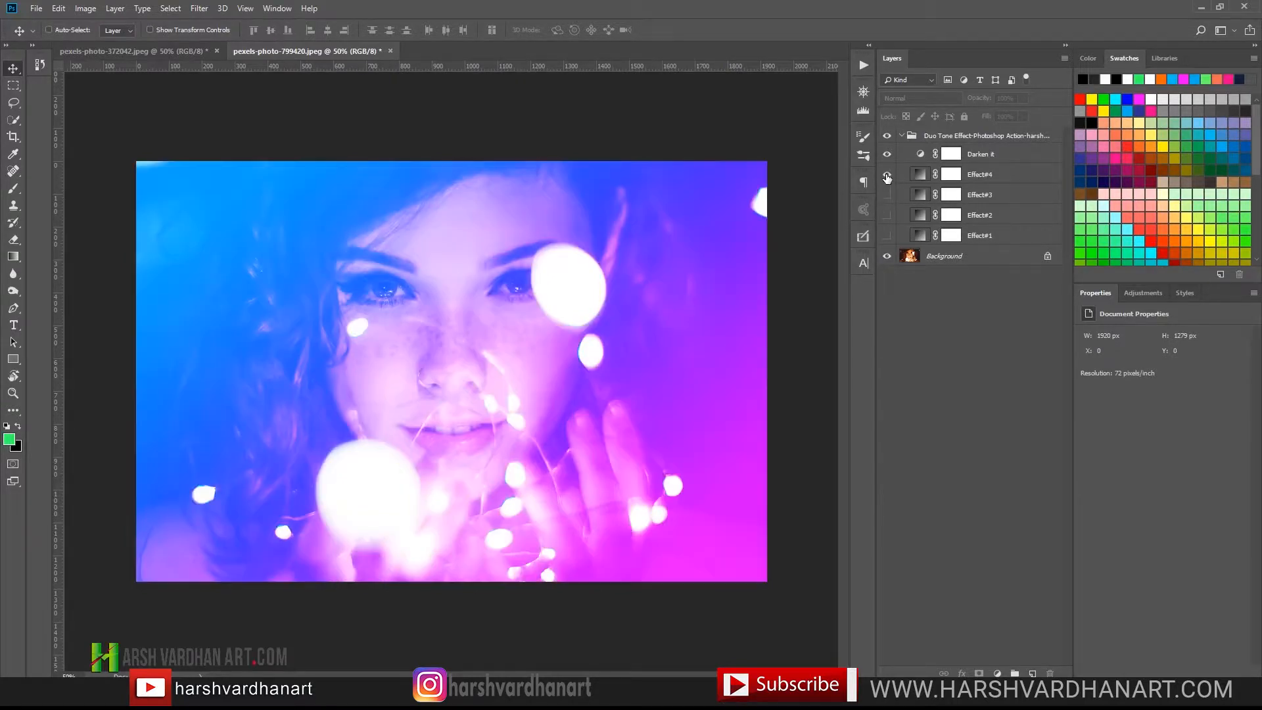
pyautogui.click(886, 175)
pyautogui.click(887, 175)
# Try the Yellow, Pink, Green preset and the red-to-white and blue-to-white presets on Effect#4's gradient, cancel, and collapse the group
pyautogui.doubleClick(922, 179)
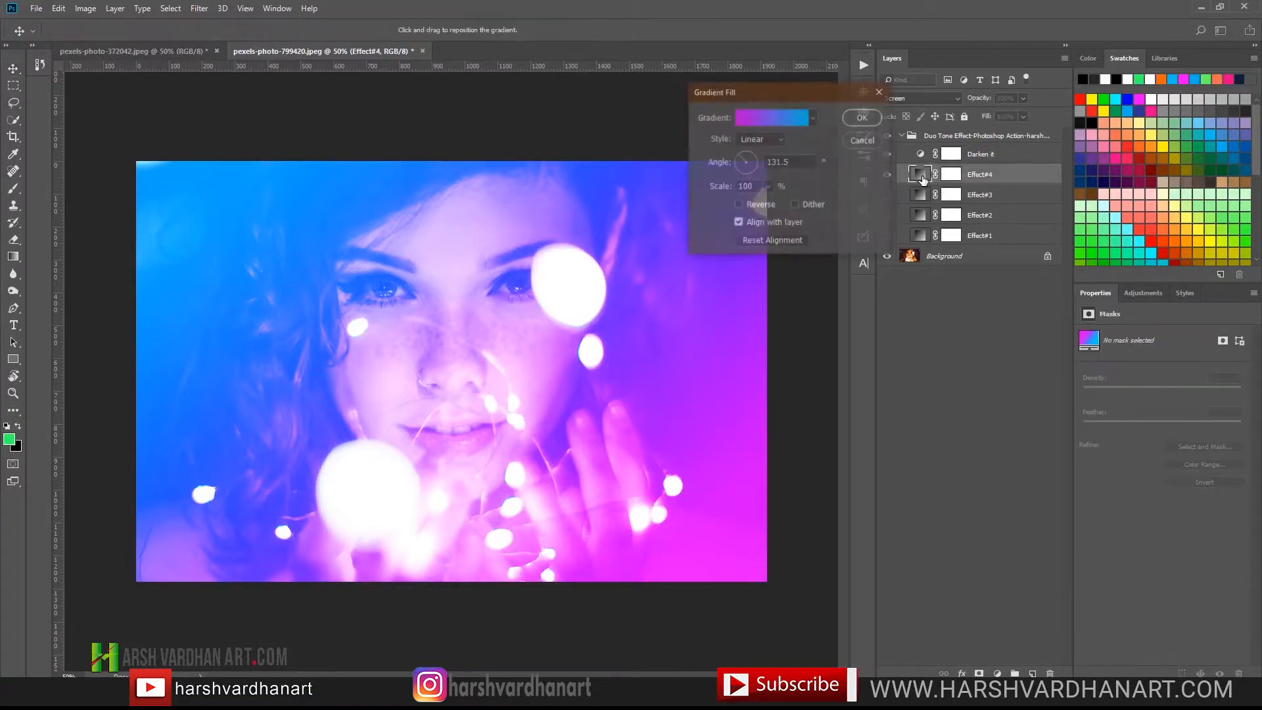
pyautogui.click(779, 118)
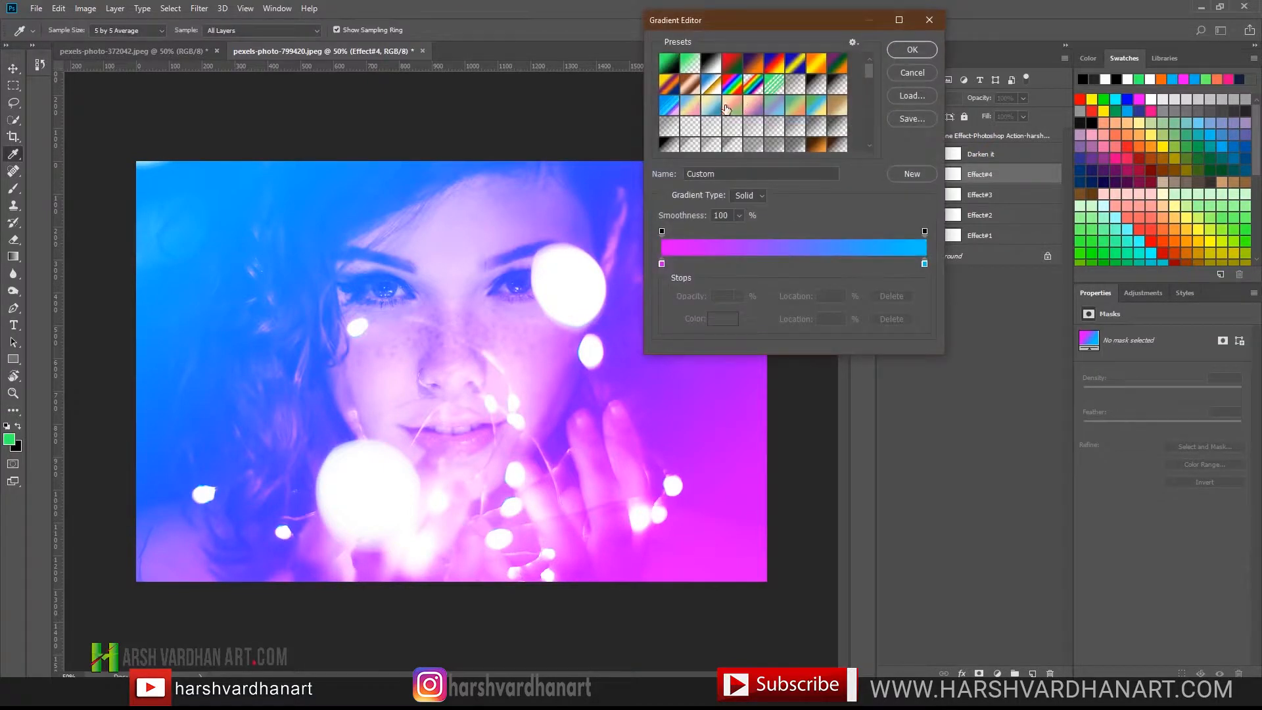
pyautogui.click(737, 99)
pyautogui.scroll(-4, 762, 144)
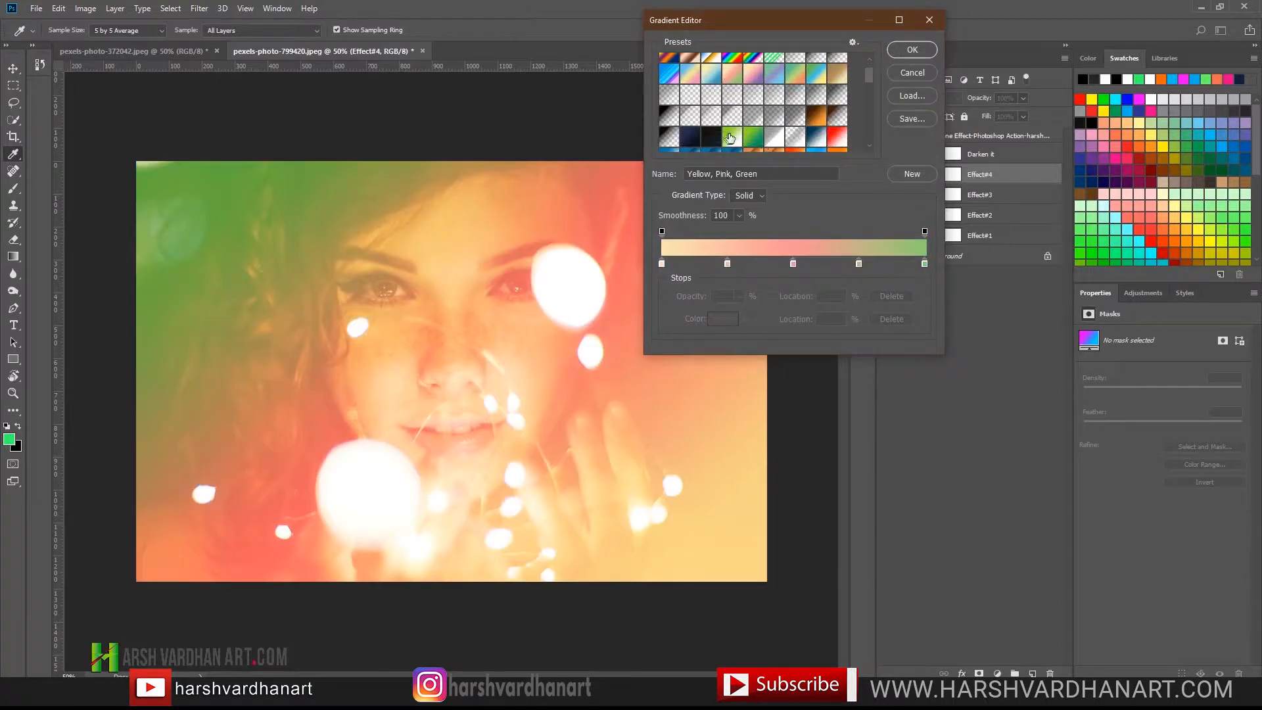
pyautogui.click(819, 110)
pyautogui.click(843, 105)
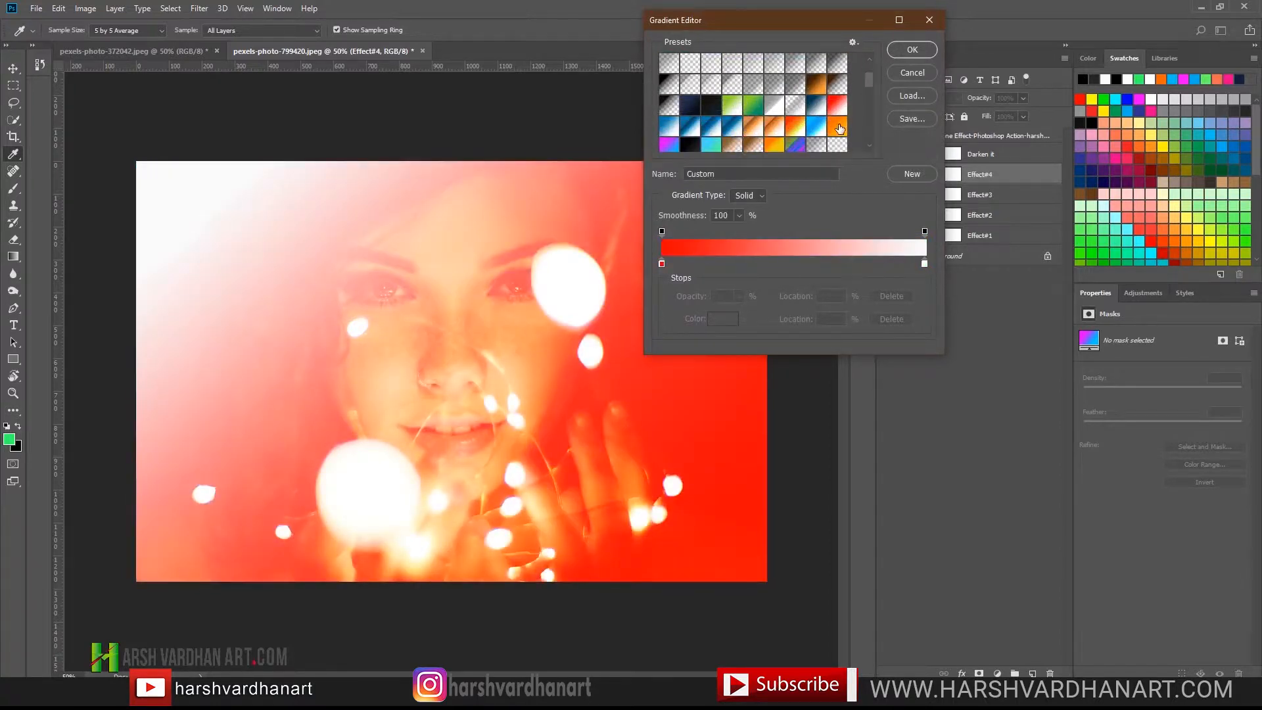
pyautogui.click(815, 109)
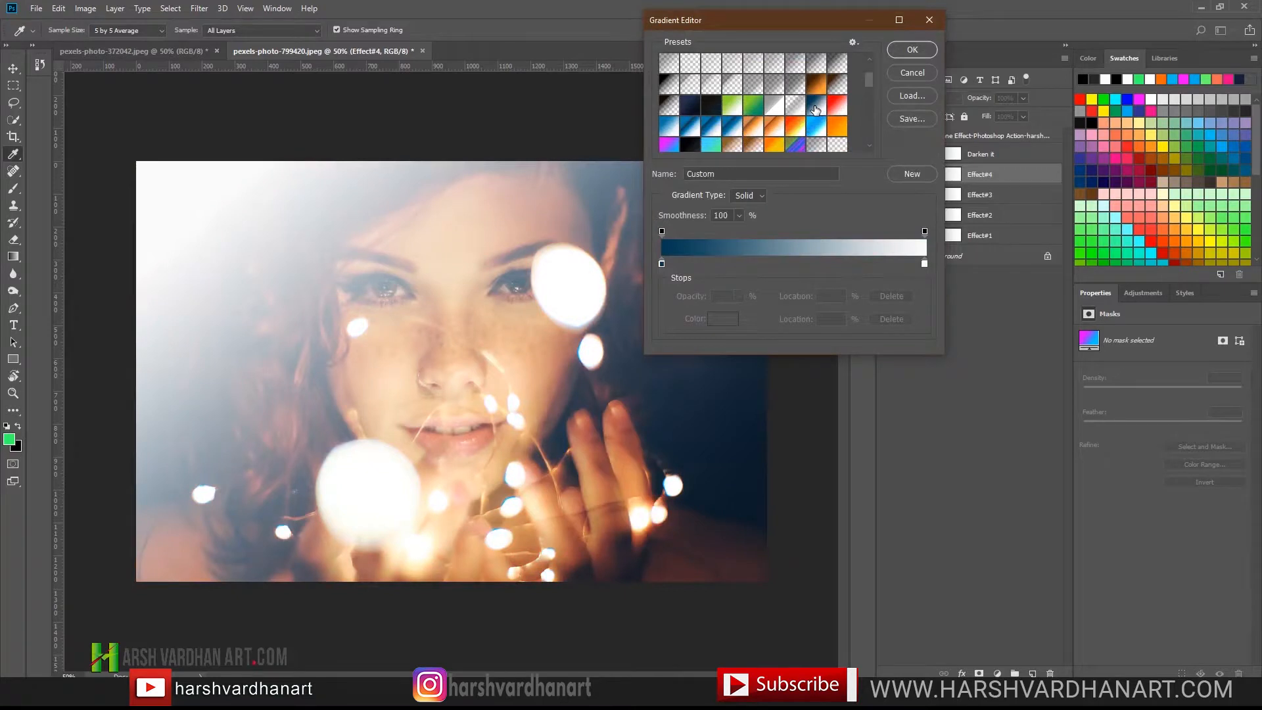
pyautogui.click(912, 72)
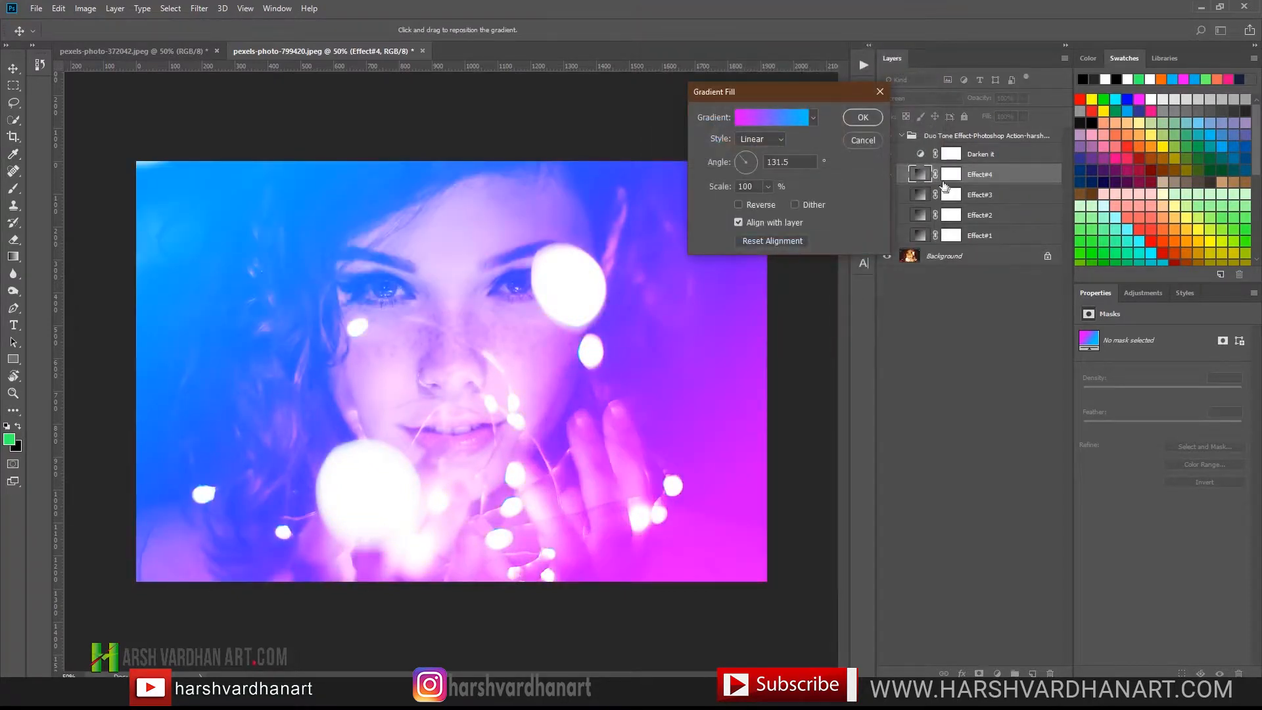
pyautogui.click(874, 143)
pyautogui.click(901, 135)
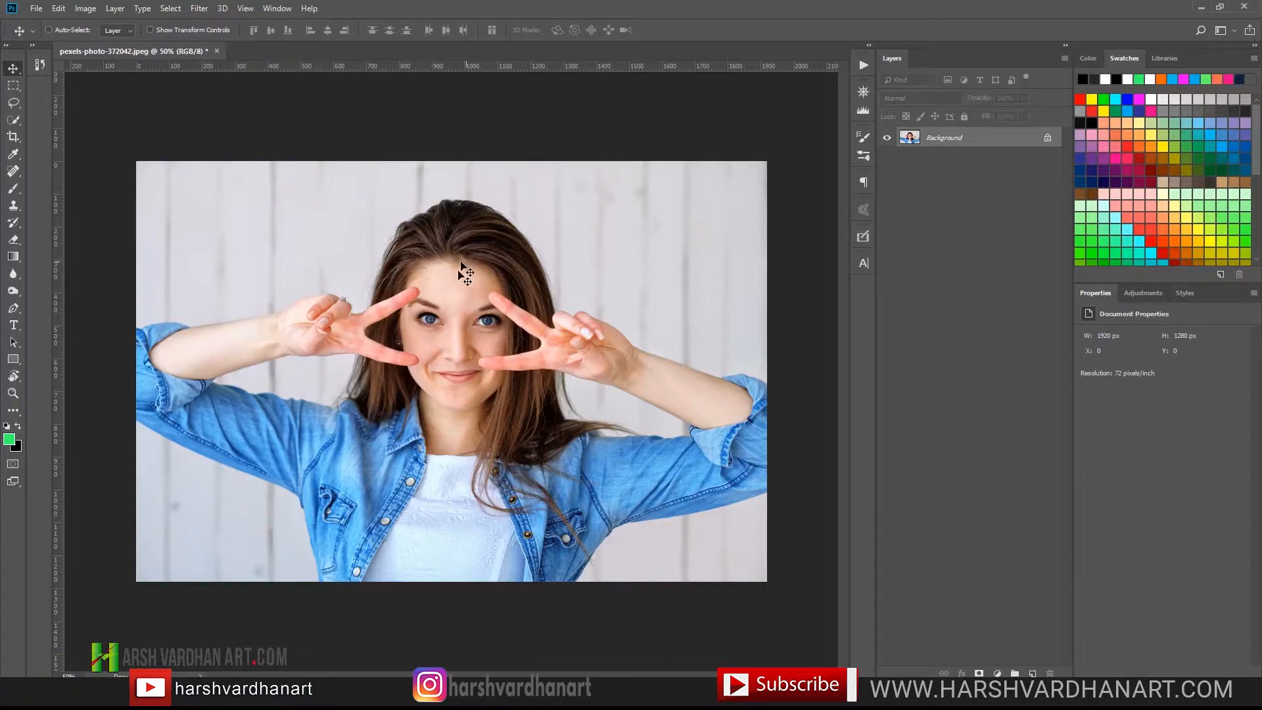
# Run the Duo Tone Effect action on the denim-shirt photo, pexels-photo-372042.jpeg, and expand its layer group
pyautogui.click(862, 65)
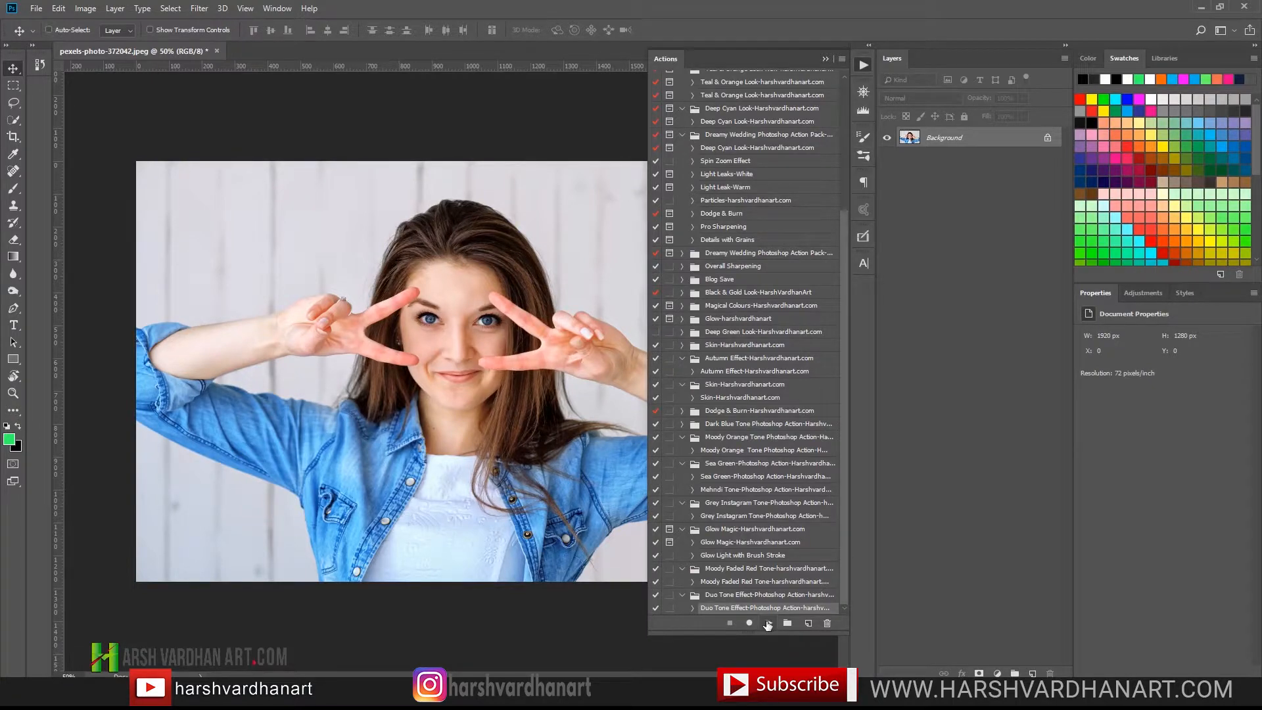
pyautogui.click(767, 622)
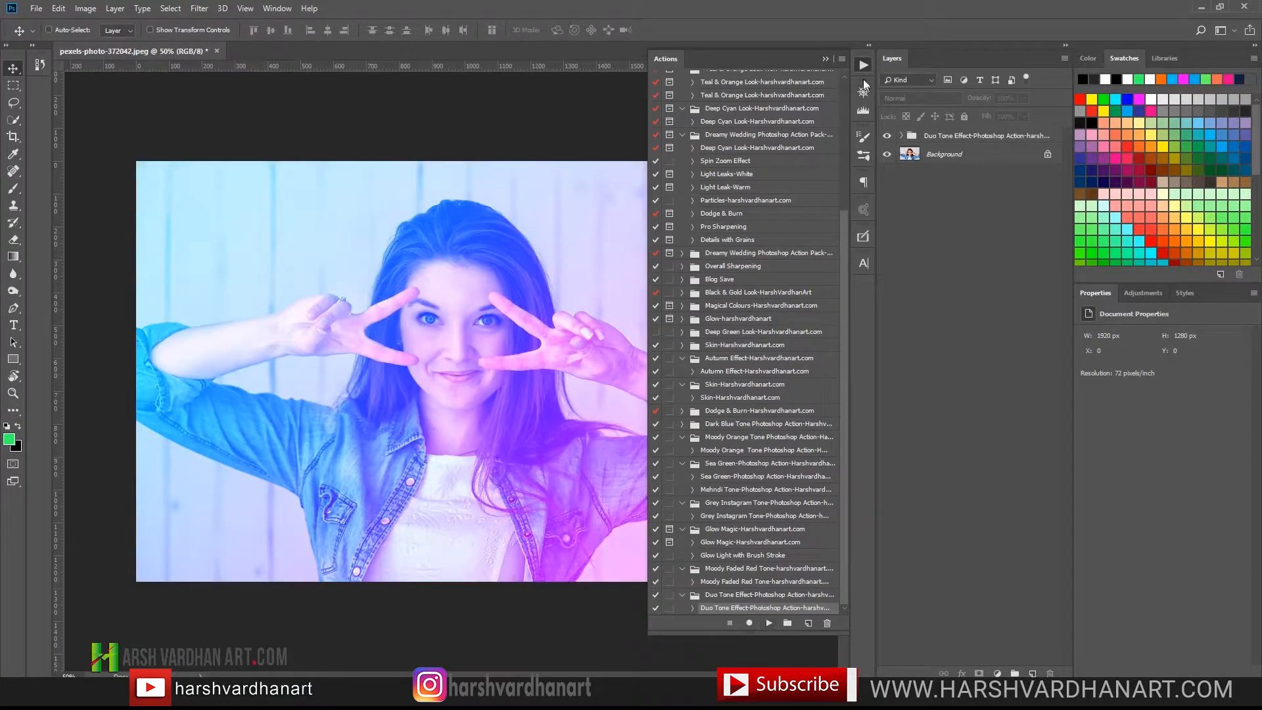
pyautogui.click(903, 135)
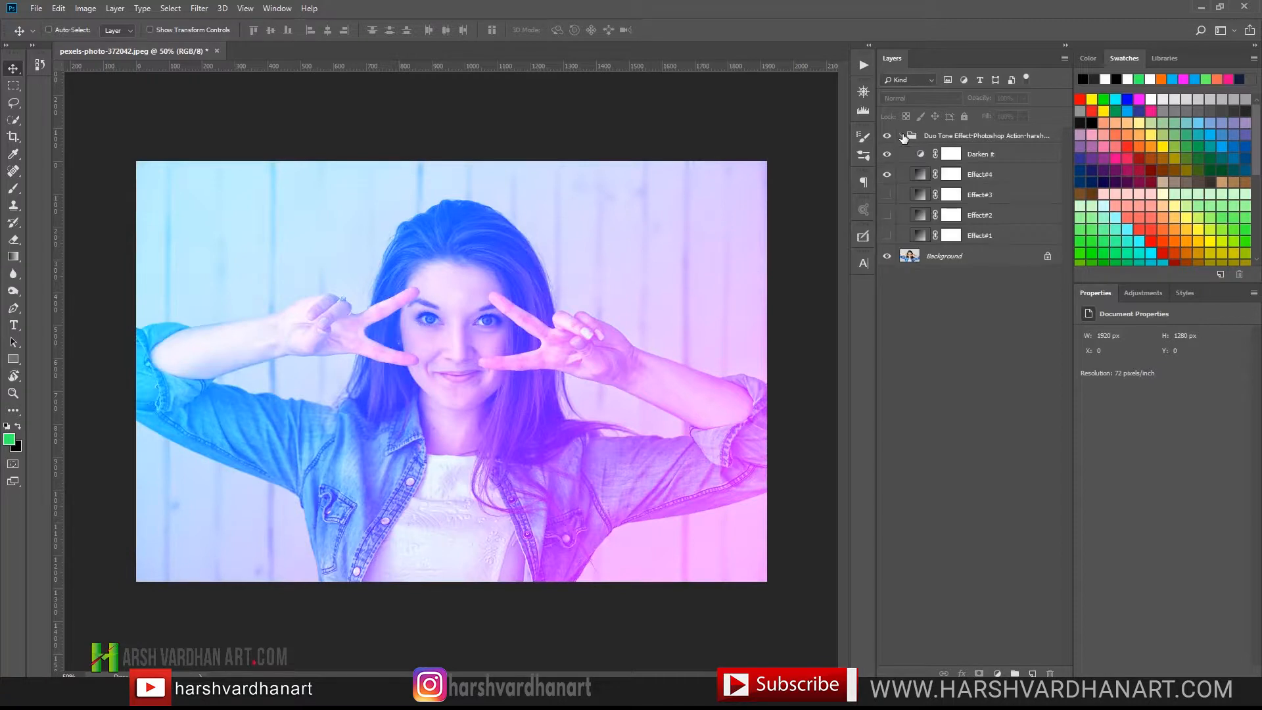
# Hide Effect#4 and preview Effect#3, Effect#2 and Effect#1 one at a time on the denim-shirt photo
pyautogui.click(887, 174)
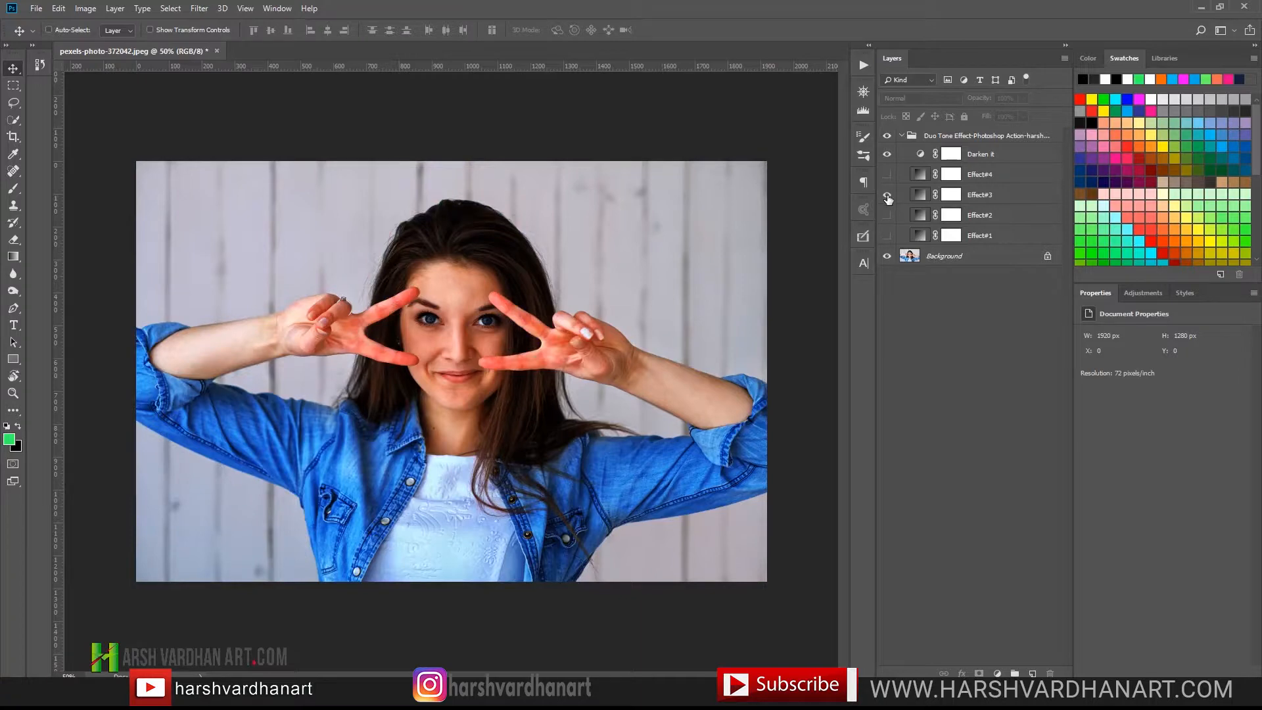
pyautogui.click(887, 196)
pyautogui.click(887, 196)
pyautogui.click(887, 216)
pyautogui.click(886, 216)
pyautogui.click(887, 236)
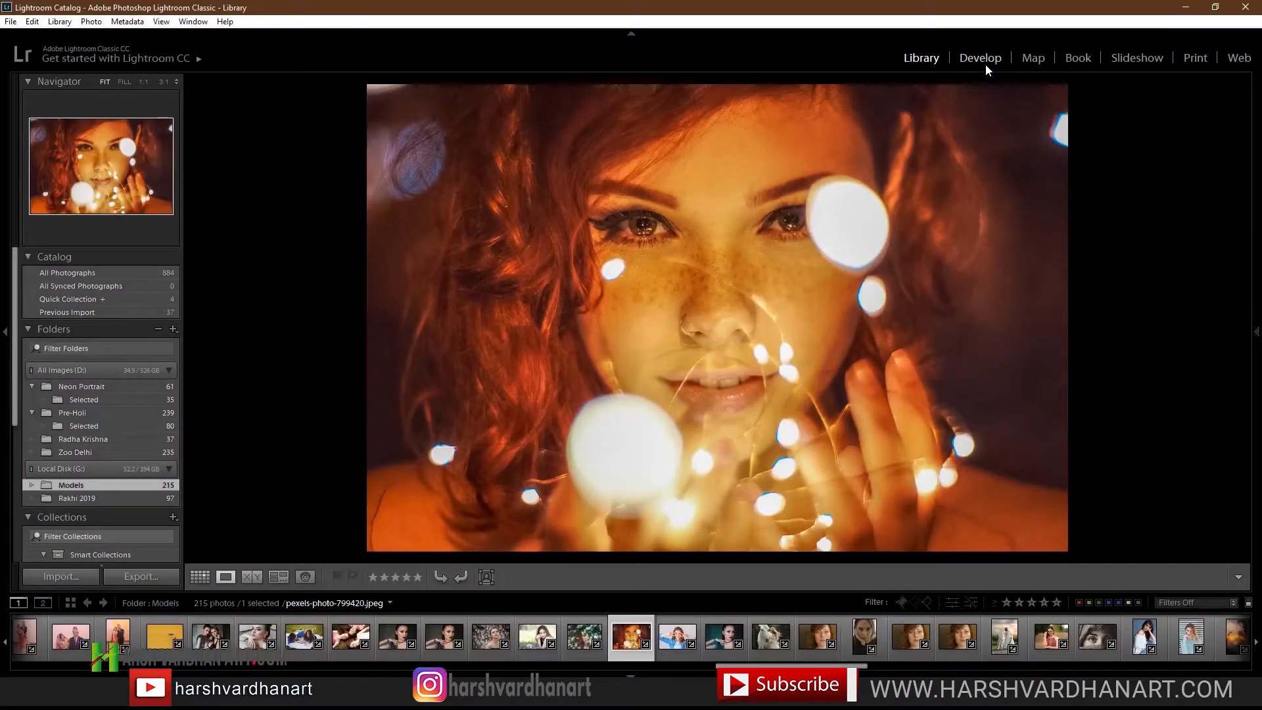
# In Lightroom, open pexels-photo-799420.jpeg in the Develop module and draw a diagonal graduated filter from the photo's upper-left corner past its centre
pyautogui.click(980, 59)
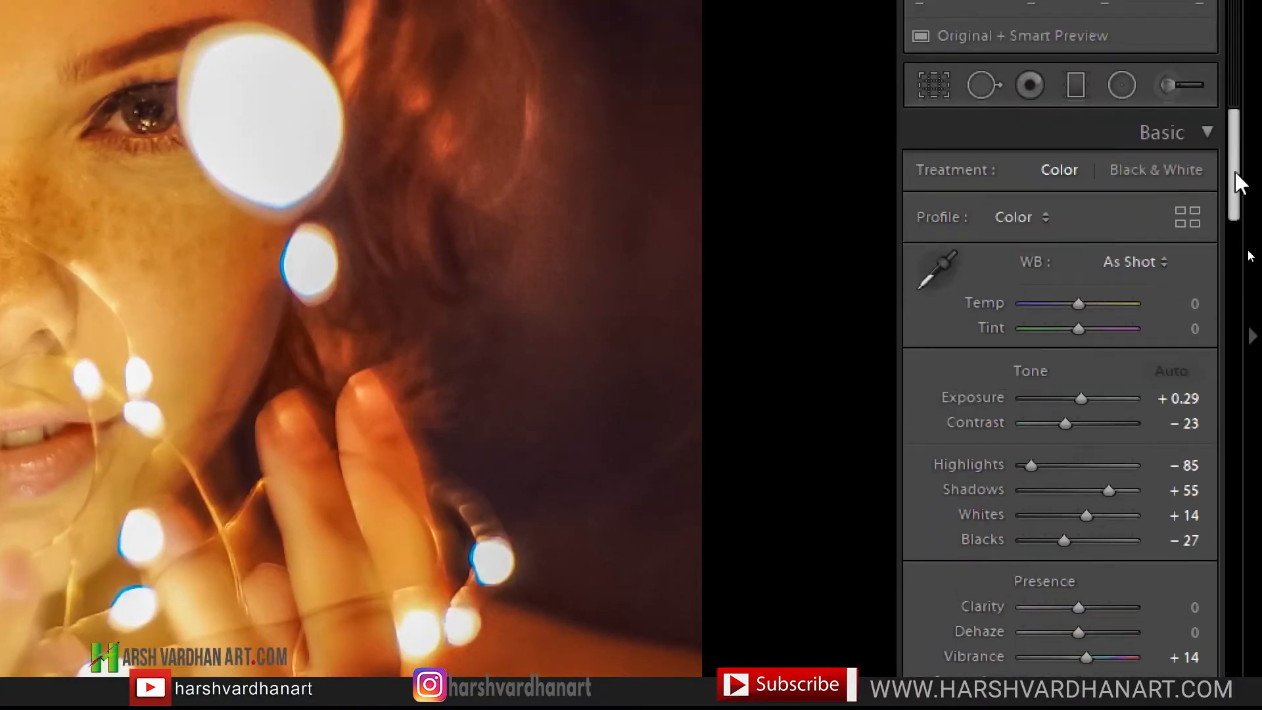
pyautogui.moveTo(1261, 15); pyautogui.dragTo(1261, 37)
pyautogui.moveTo(1236, 195)
pyautogui.mouseDown()
pyautogui.moveTo(1237, 654)
pyautogui.moveTo(1236, 182)
pyautogui.mouseUp()
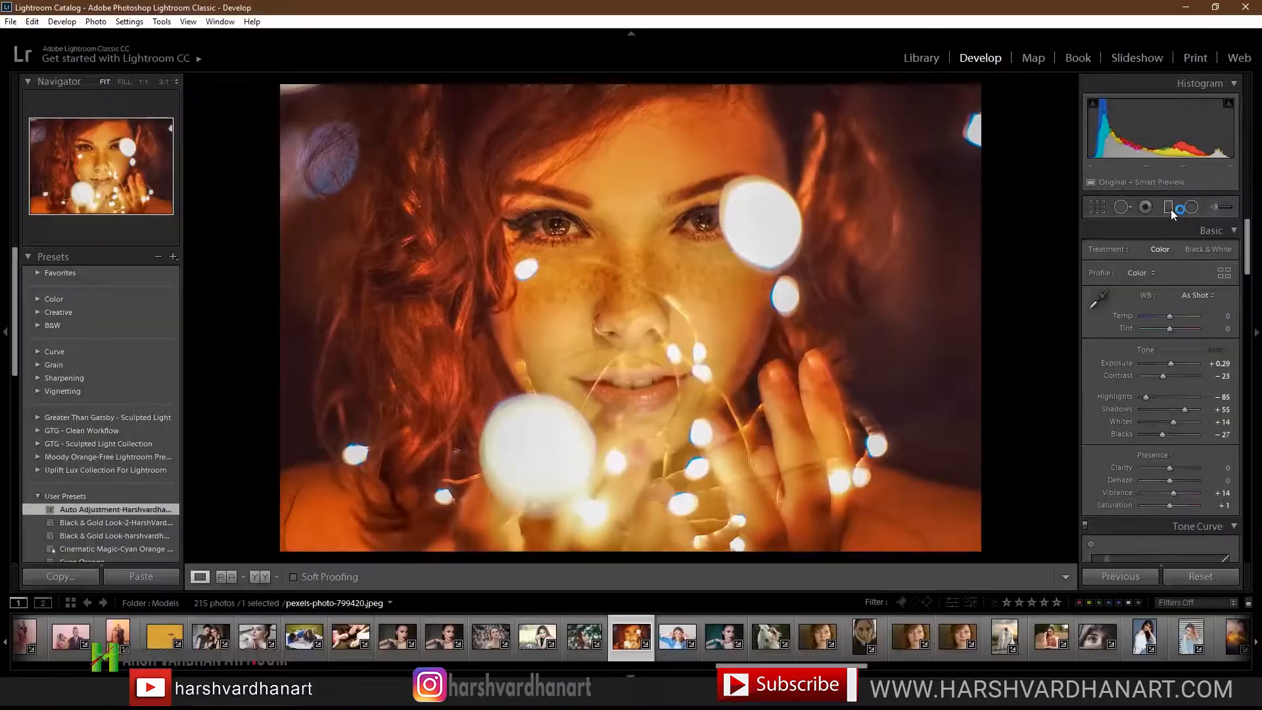
pyautogui.click(1080, 203)
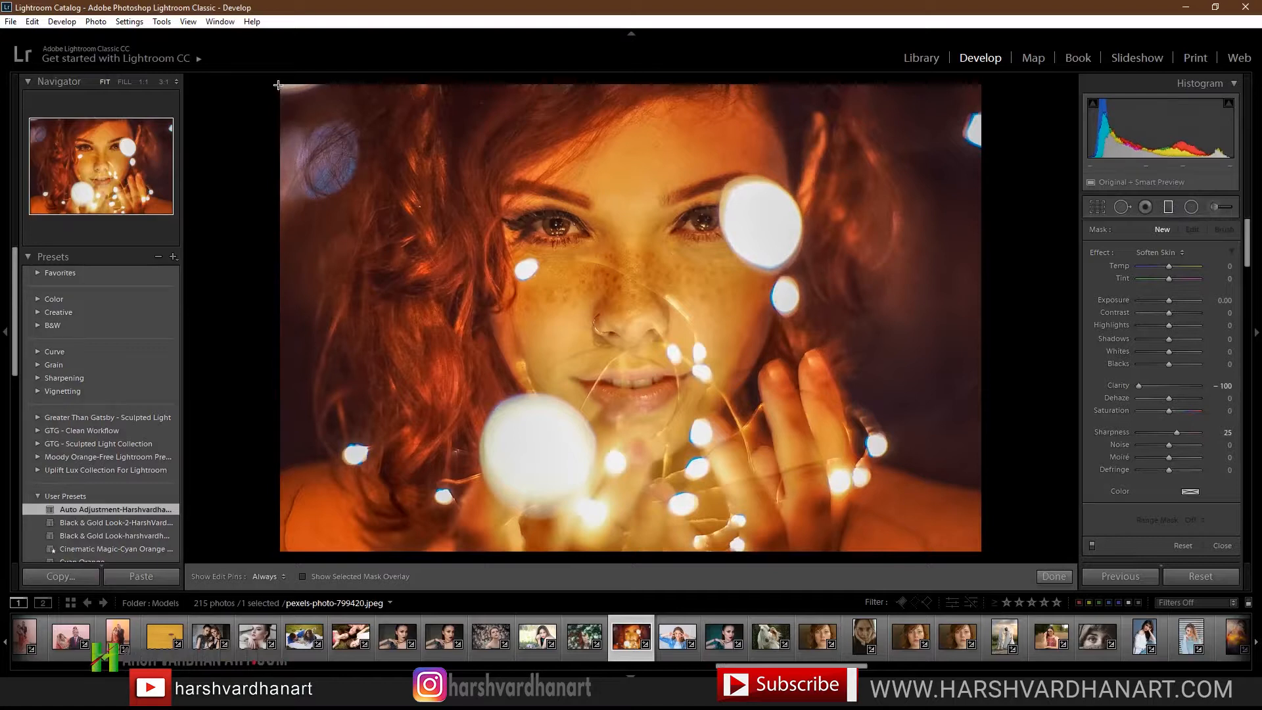
pyautogui.moveTo(280, 83); pyautogui.dragTo(747, 382)
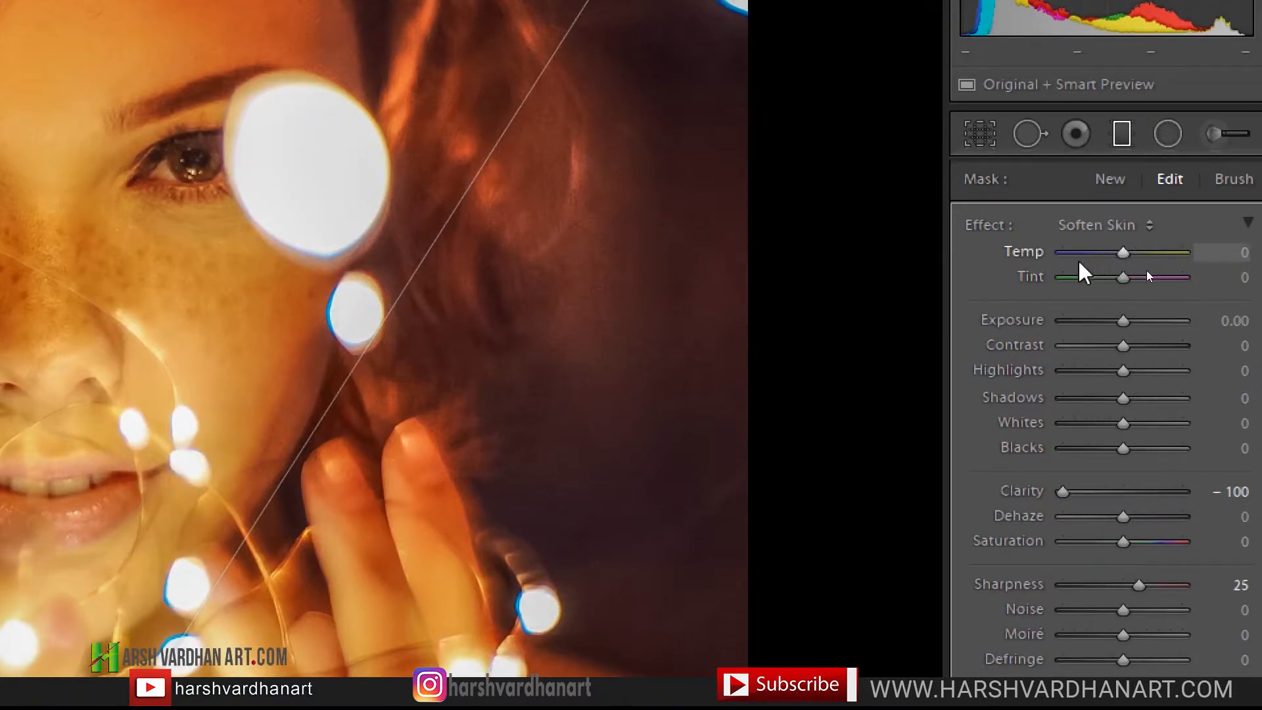
# Set the graduated filter's Temp to 100, Saturation to 61 and Exposure to 1.39
pyautogui.moveTo(1127, 253); pyautogui.dragTo(1186, 256)
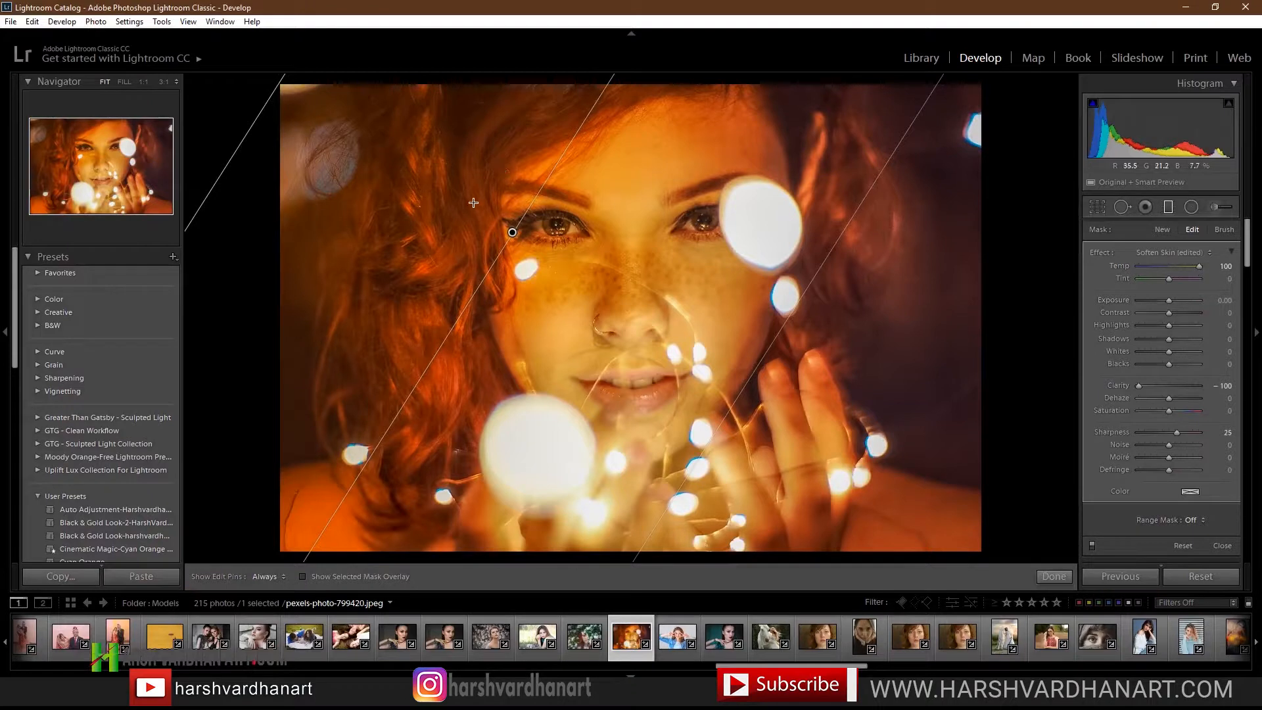
pyautogui.moveTo(1176, 414); pyautogui.dragTo(1187, 412)
pyautogui.moveTo(1169, 303); pyautogui.dragTo(1181, 302)
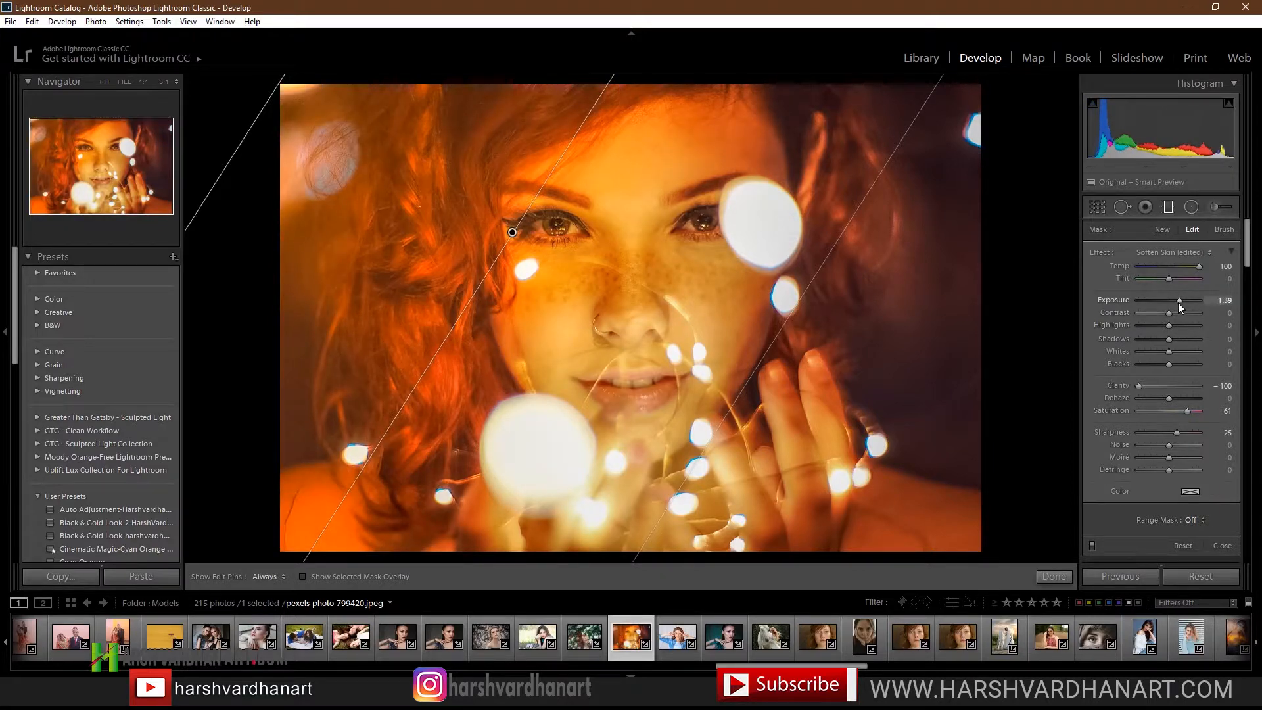
# Tint the graduated filter orange with a colour of hue 39 and saturation 78%
pyautogui.moveTo(1249, 254); pyautogui.dragTo(1252, 279)
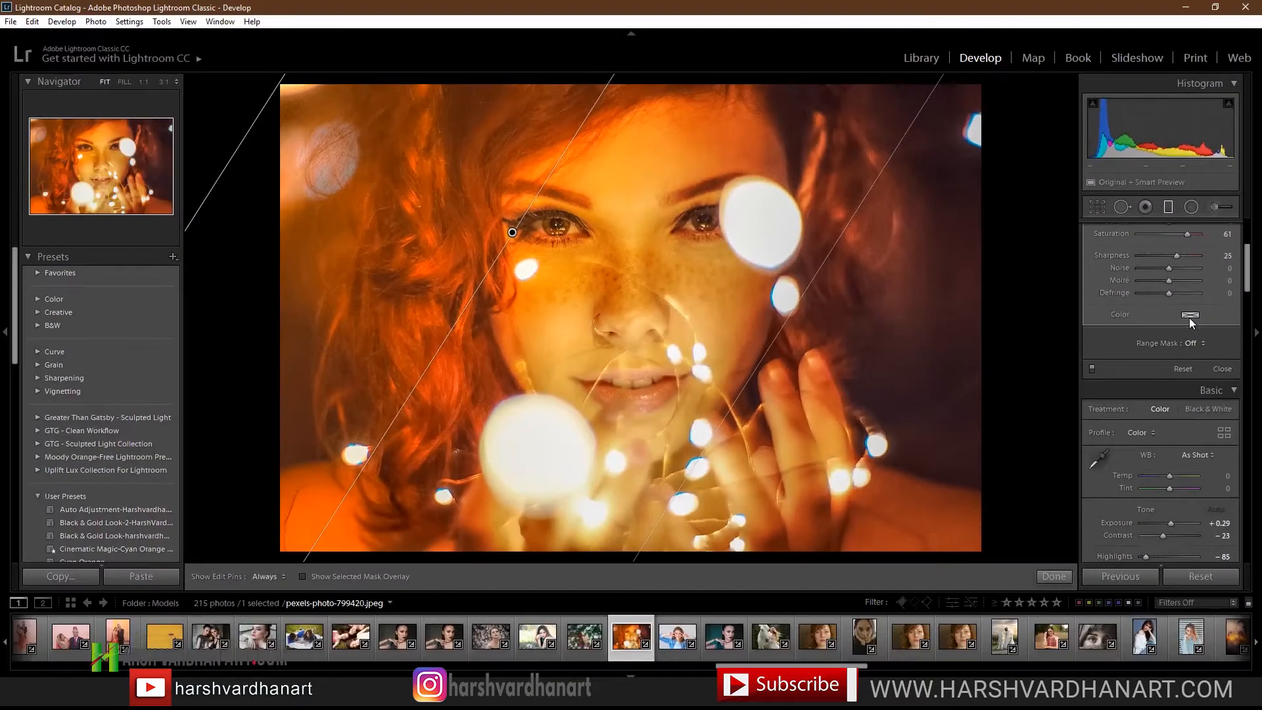
pyautogui.click(1190, 315)
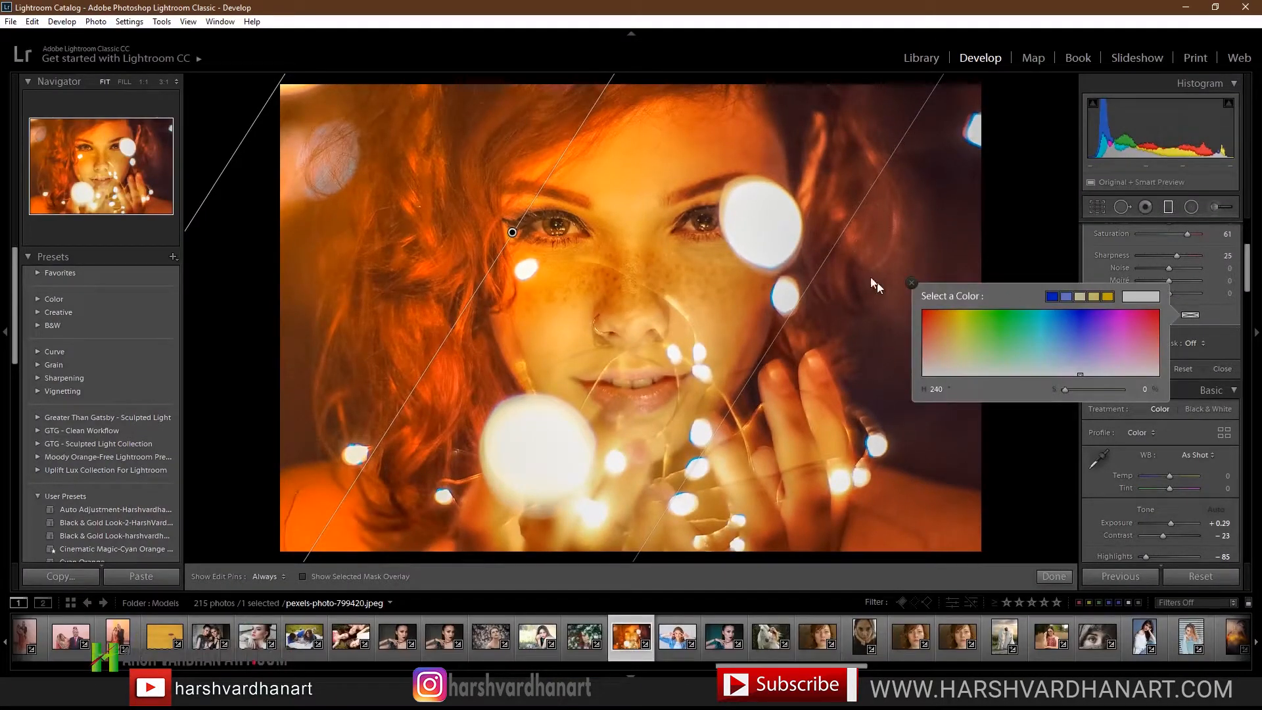
pyautogui.click(945, 334)
pyautogui.moveTo(945, 334); pyautogui.dragTo(948, 324)
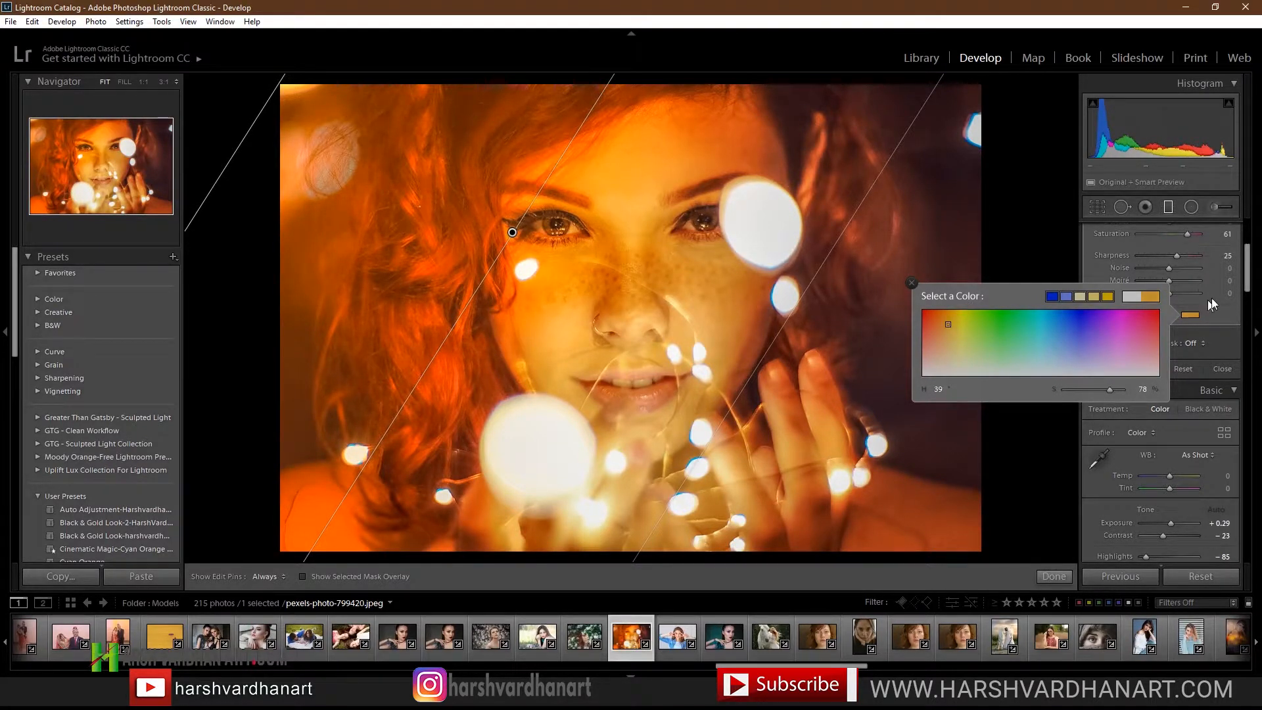
# Set the orange filter's Contrast to 4, Highlights to 37, Shadows to 35, Whites to 46 and Blacks to 33
pyautogui.moveTo(1248, 290); pyautogui.dragTo(1249, 266)
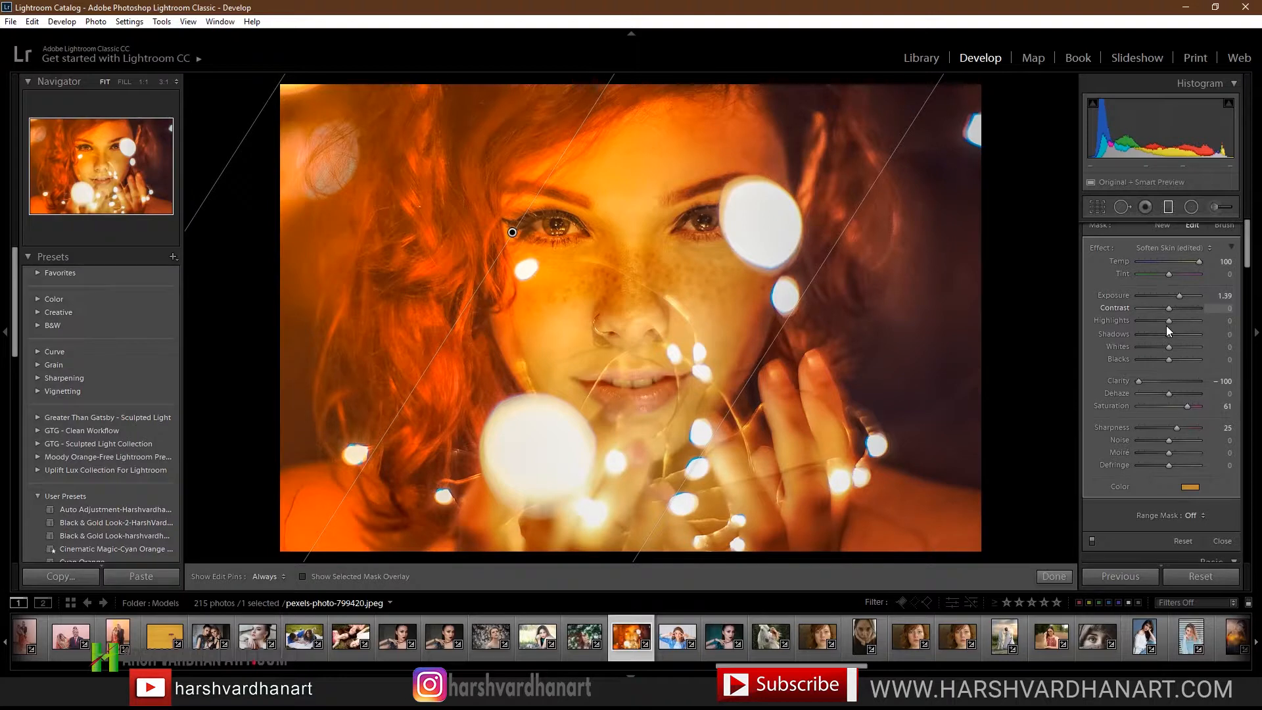
pyautogui.moveTo(1166, 326); pyautogui.dragTo(1185, 309)
pyautogui.moveTo(1169, 322); pyautogui.dragTo(1181, 322)
pyautogui.moveTo(1170, 335)
pyautogui.mouseDown()
pyautogui.moveTo(1191, 339)
pyautogui.moveTo(1181, 358)
pyautogui.mouseUp()
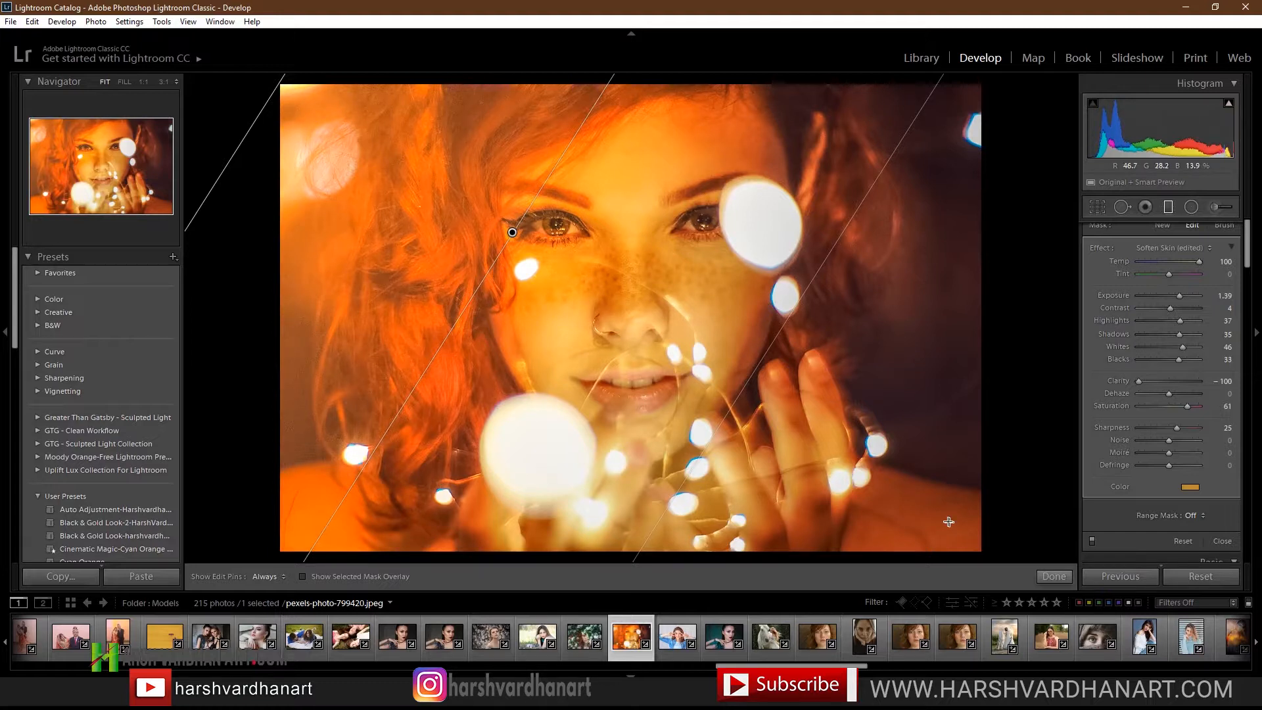
# Draw a second graduated filter diagonally from the photo's lower-right corner, with Temp −100 and a blue colour of hue 191 and saturation 72%
pyautogui.moveTo(977, 540); pyautogui.dragTo(499, 237)
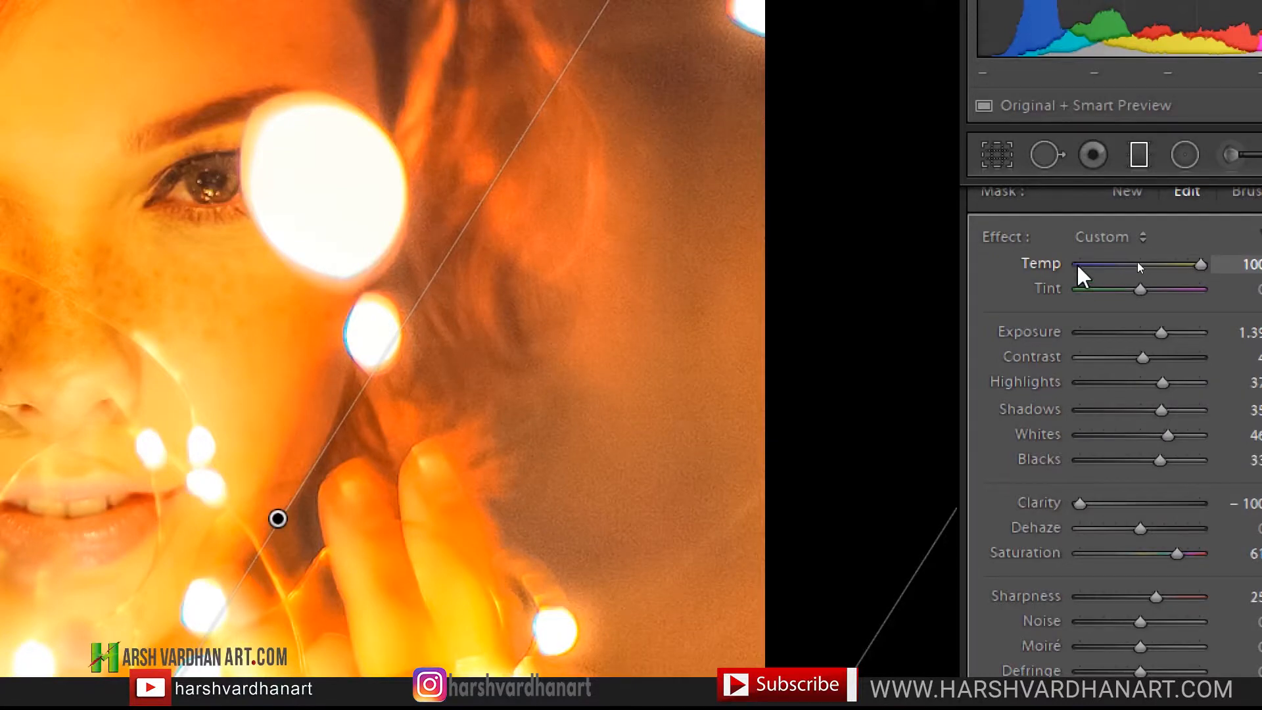
pyautogui.click(1078, 264)
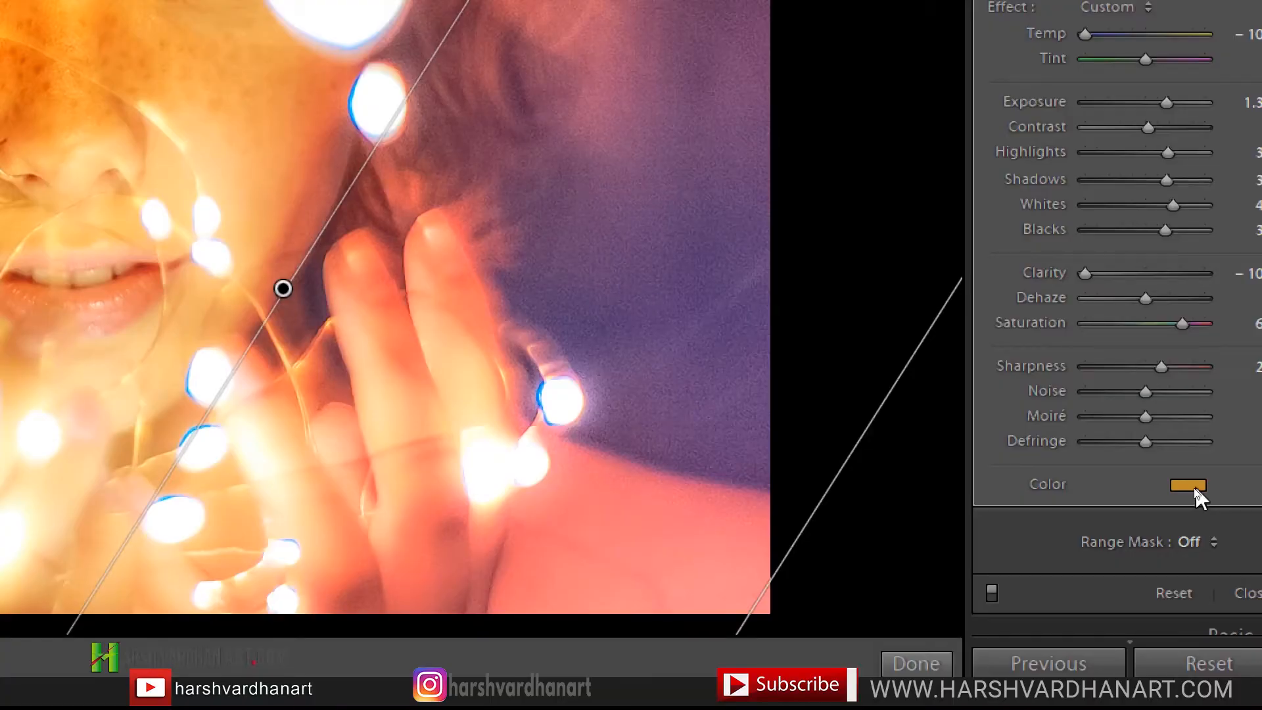
pyautogui.click(1189, 486)
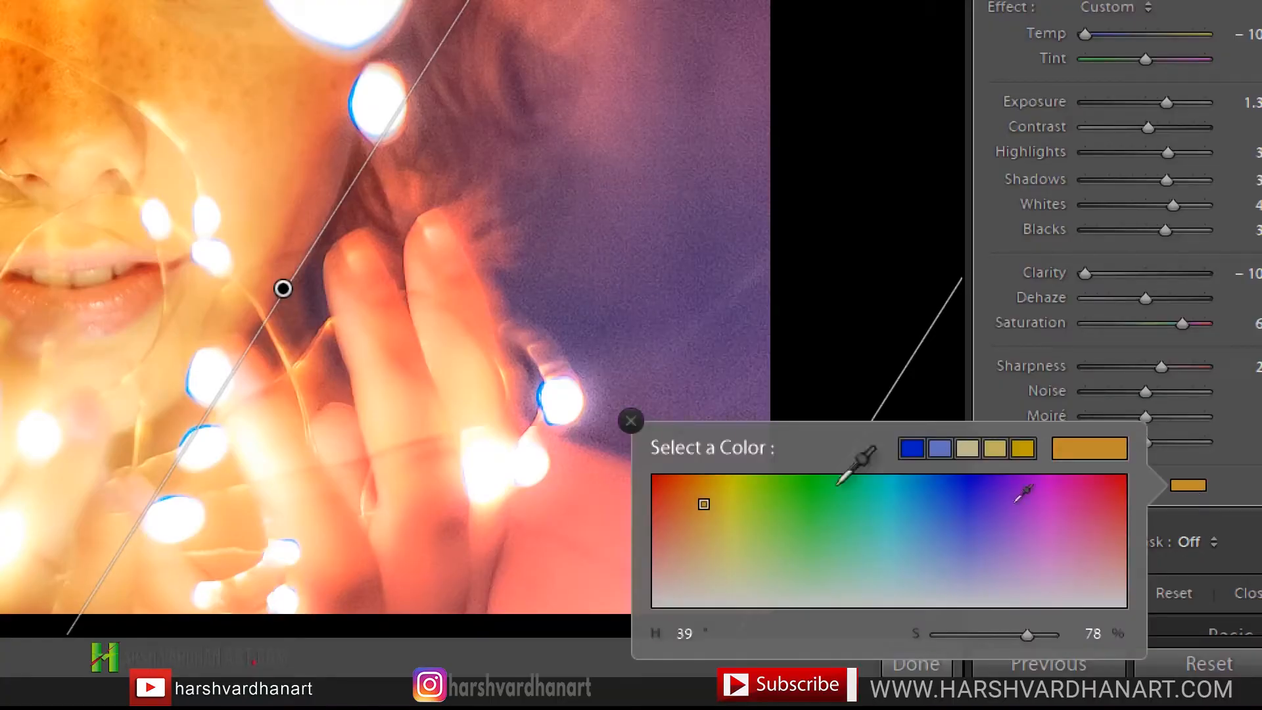
pyautogui.click(908, 510)
pyautogui.moveTo(908, 510); pyautogui.dragTo(907, 501)
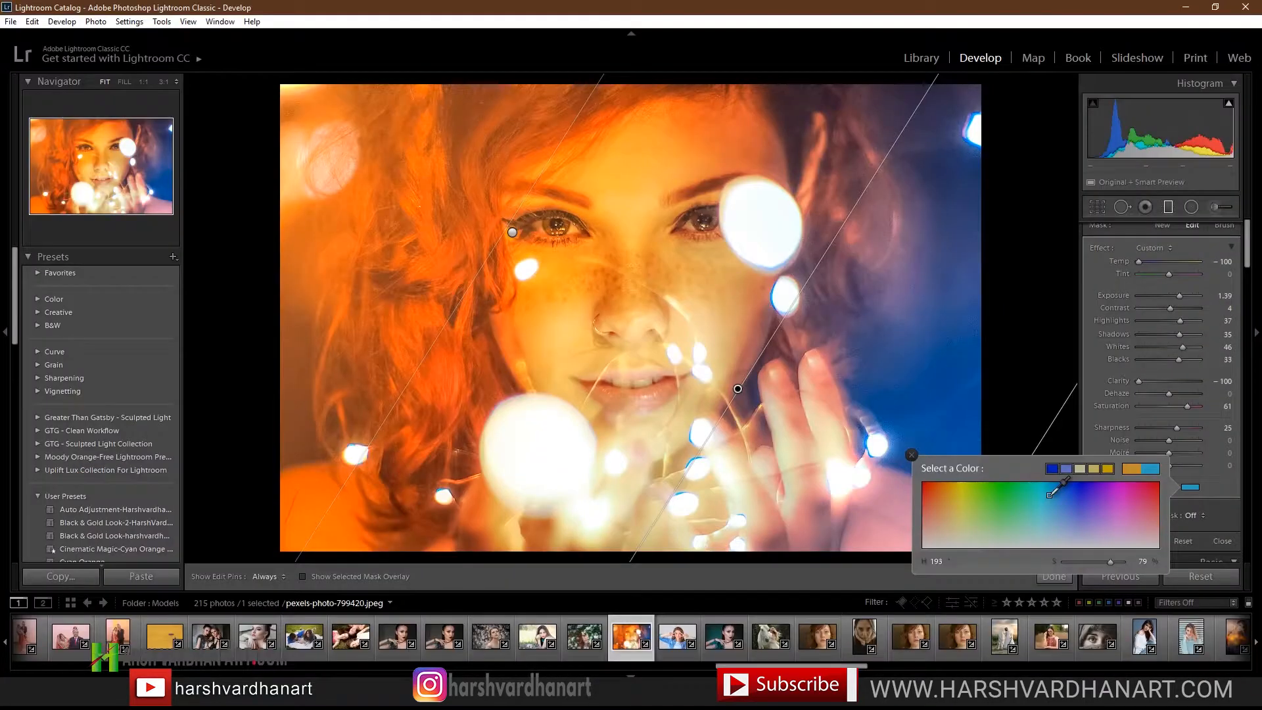
pyautogui.moveTo(1050, 495); pyautogui.dragTo(1048, 499)
pyautogui.click(1213, 492)
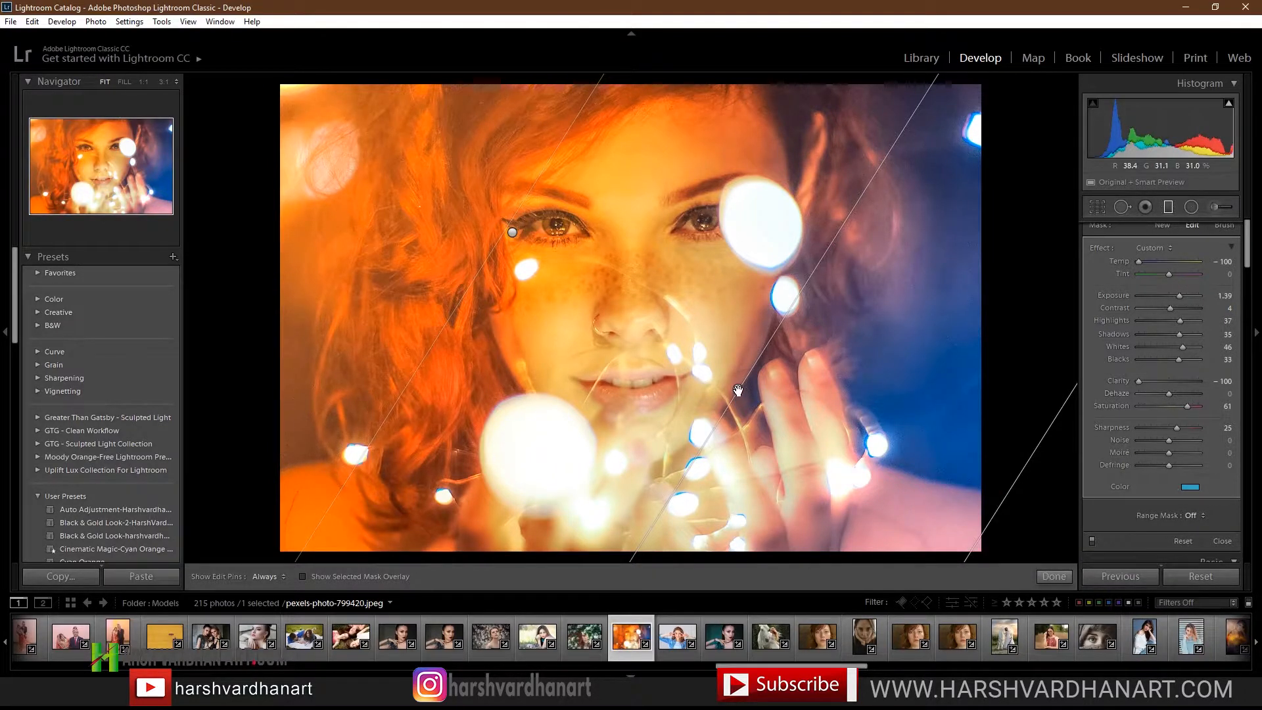
# Move the blue graduated filter inward so its pin sits beside the woman's nose, and finish editing the filters
pyautogui.moveTo(737, 390)
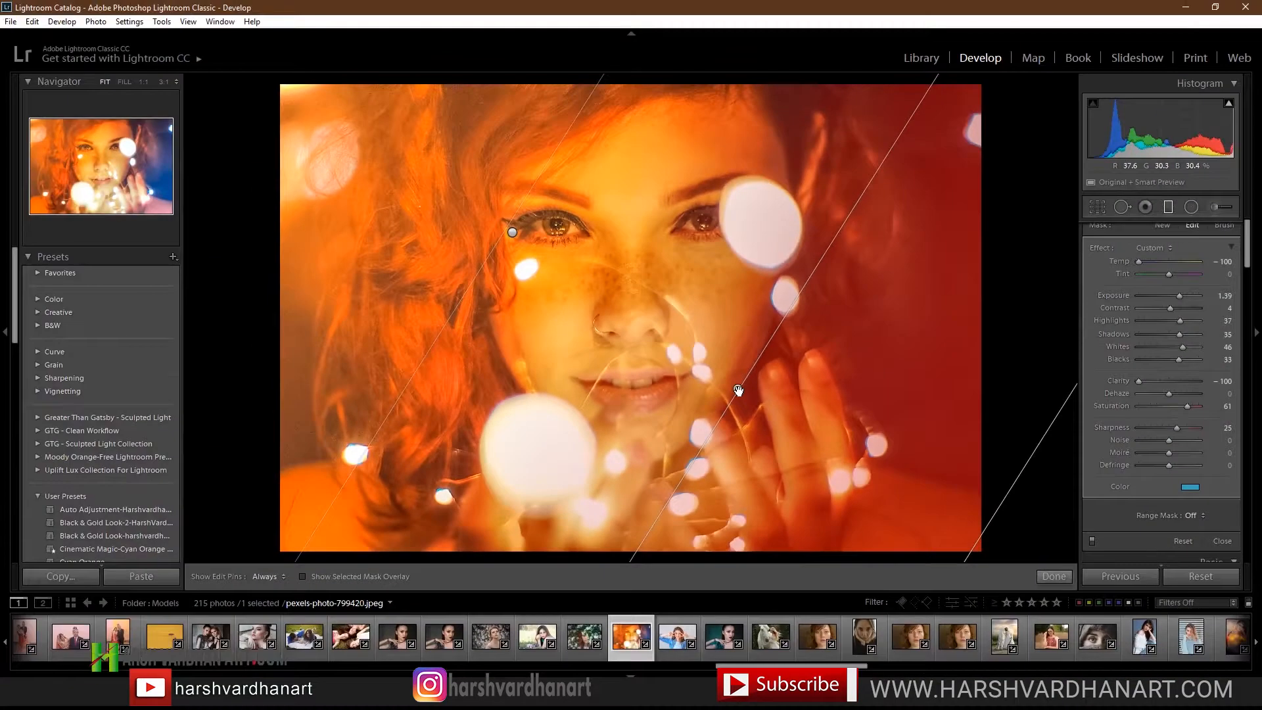
pyautogui.moveTo(683, 355); pyautogui.dragTo(616, 319)
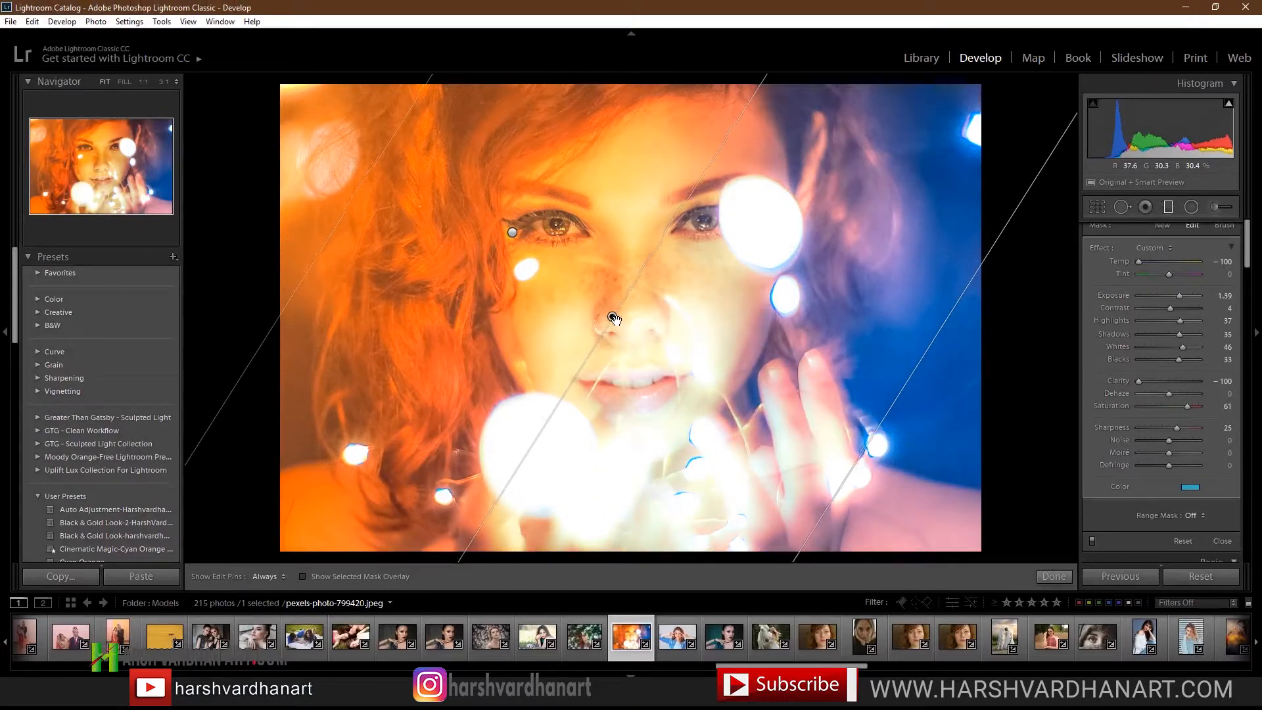
pyautogui.click(1054, 577)
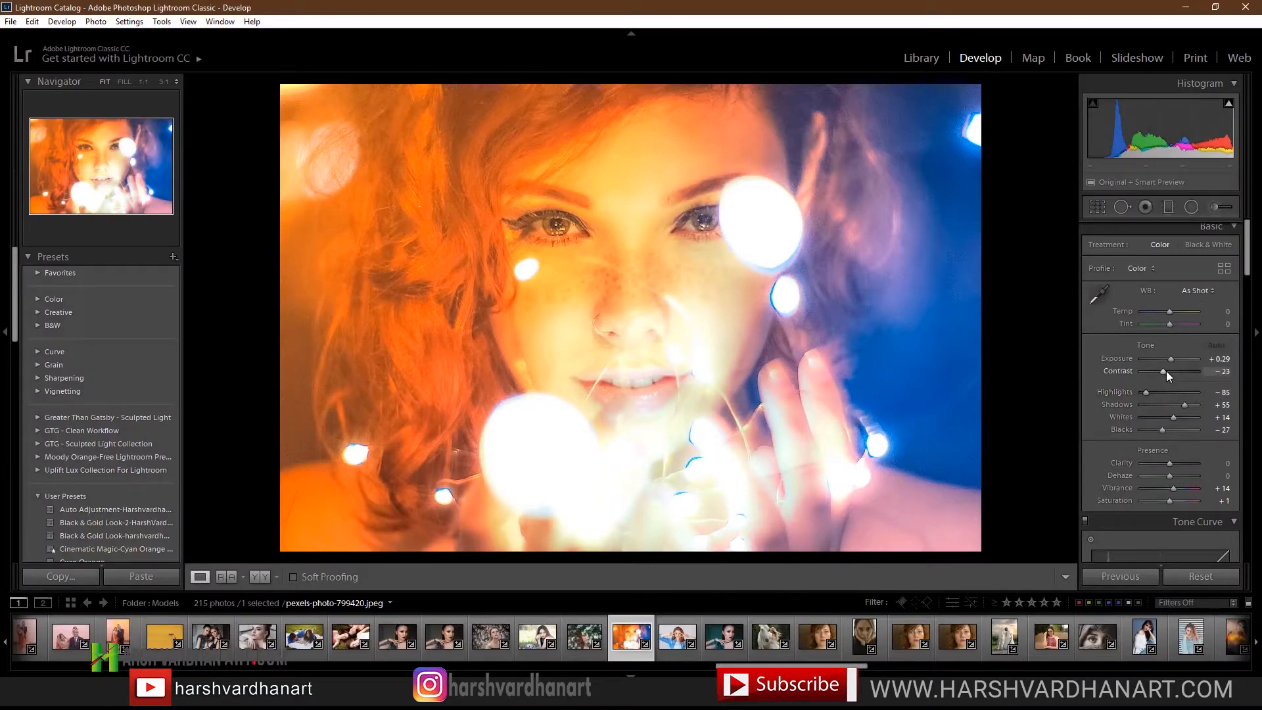
# Set the photo's basic Exposure to −1.07, Contrast to +7, Highlights to −60, Shadows to +5, Whites to +14 and Blacks to −29
pyautogui.moveTo(1166, 371); pyautogui.dragTo(1165, 360)
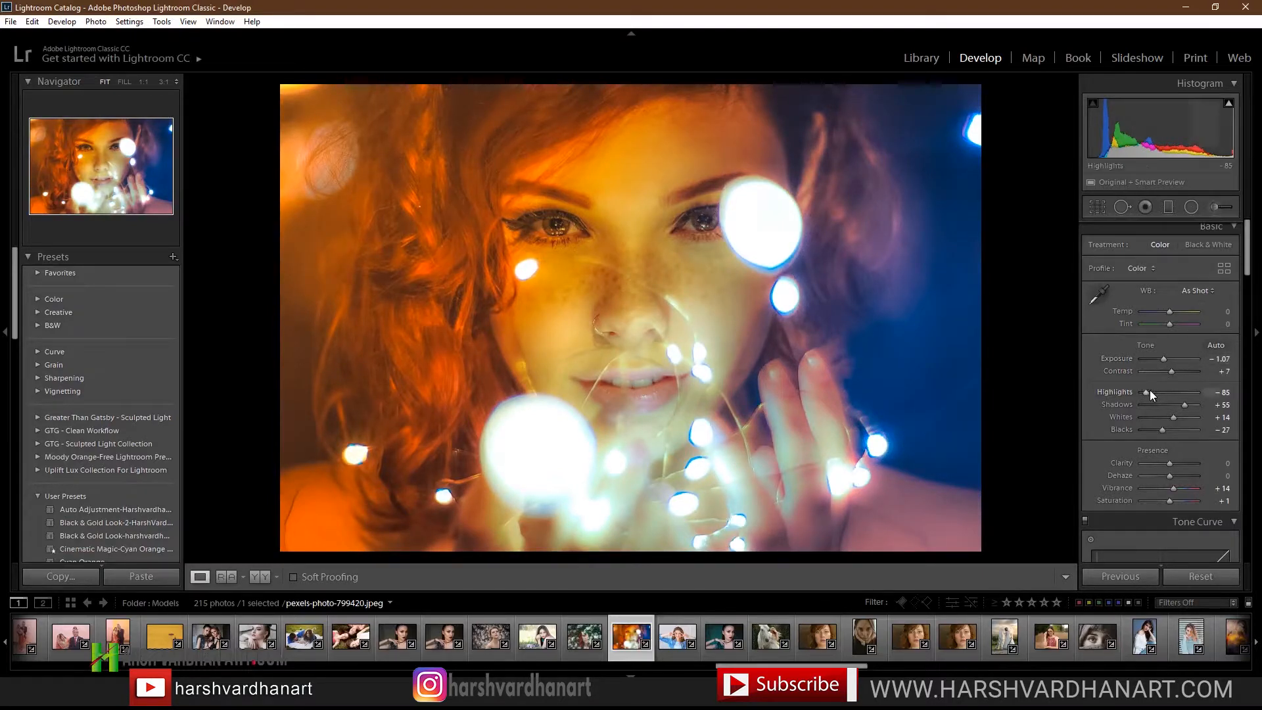
pyautogui.moveTo(1150, 391)
pyautogui.mouseDown()
pyautogui.moveTo(1166, 392)
pyautogui.moveTo(1155, 389)
pyautogui.mouseUp()
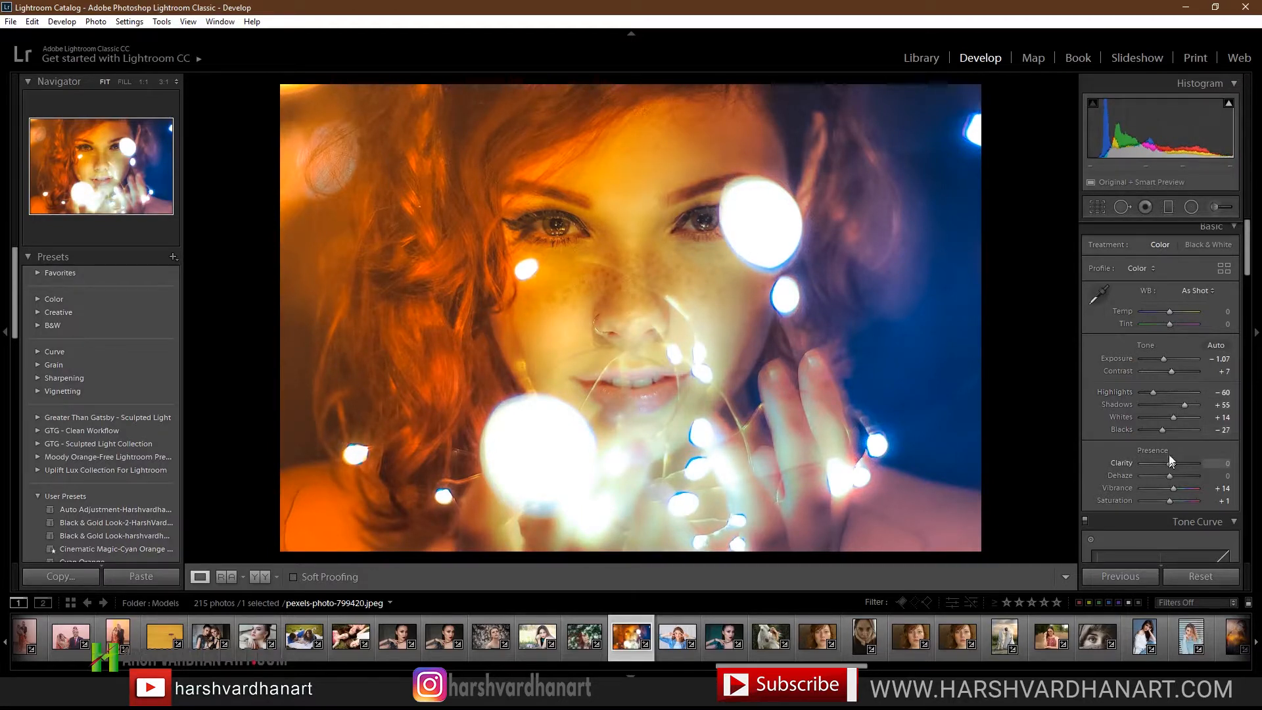
pyautogui.moveTo(1161, 431); pyautogui.dragTo(1162, 429)
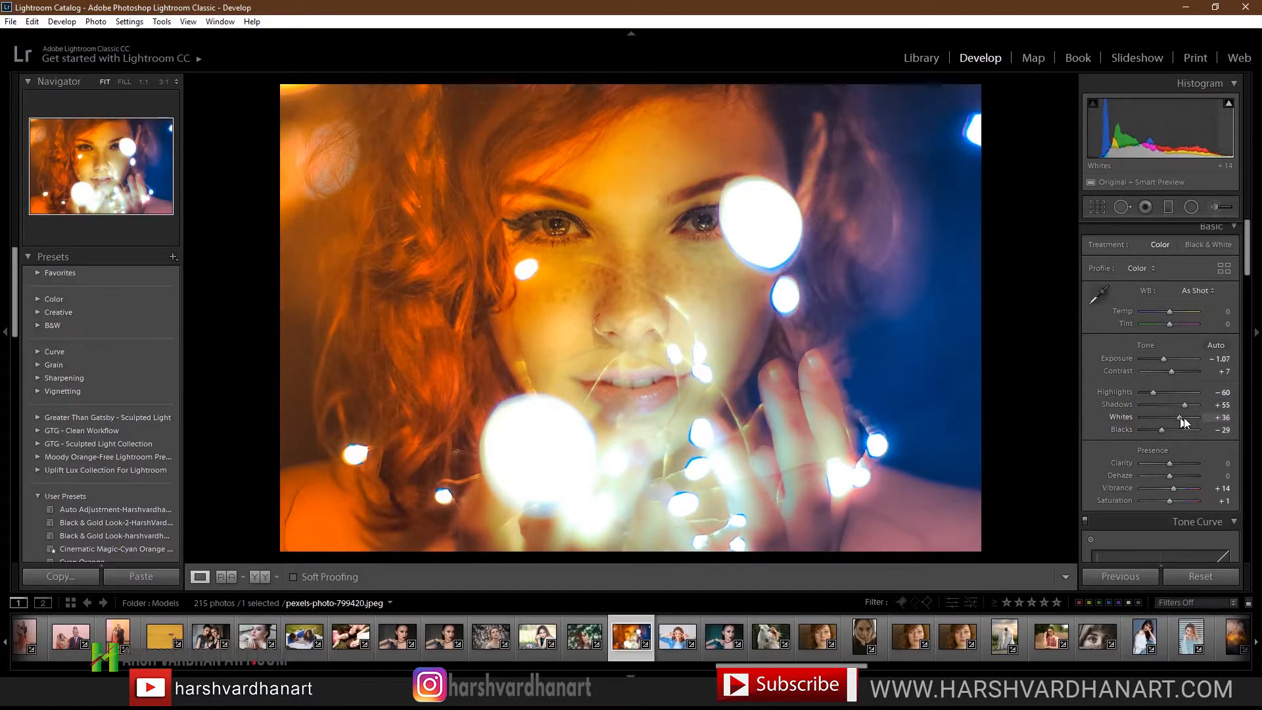
pyautogui.moveTo(1185, 417); pyautogui.dragTo(1173, 418)
pyautogui.moveTo(1173, 418)
pyautogui.mouseDown()
pyautogui.moveTo(1185, 404)
pyautogui.moveTo(1170, 409)
pyautogui.mouseUp()
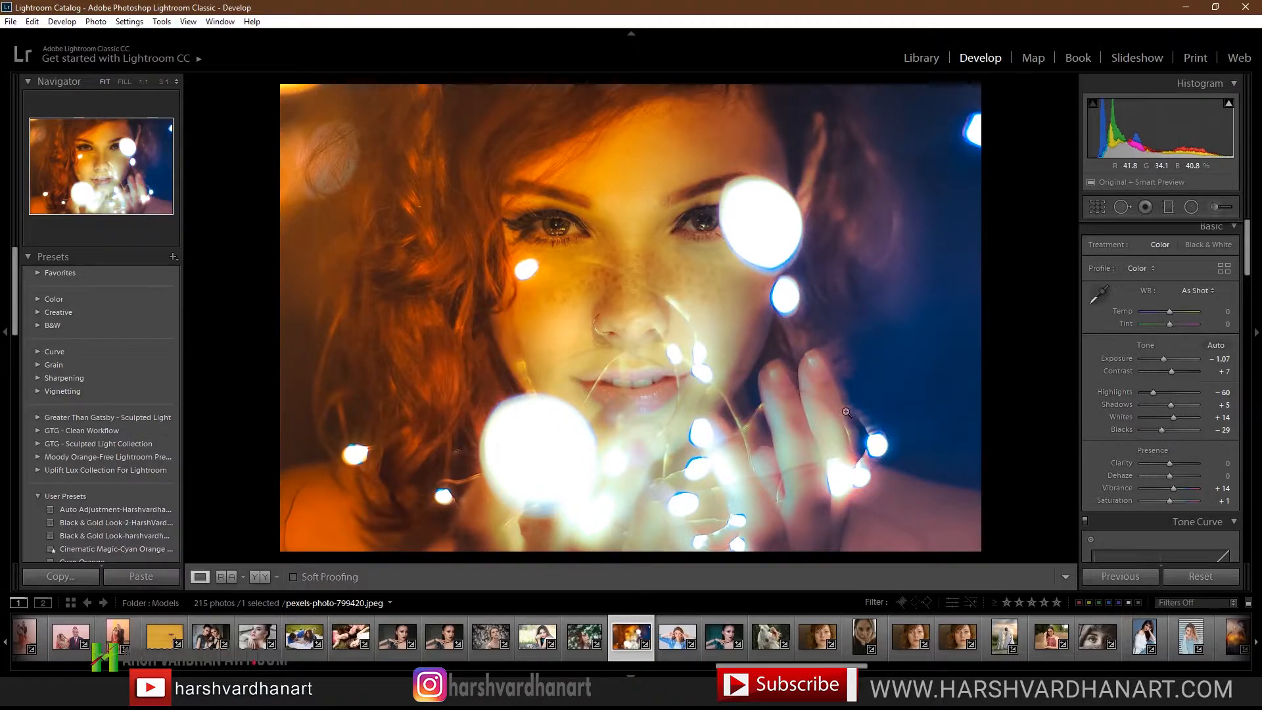
# Show the photo before and after side by side, and shift the blue graduated filter slightly further toward the upper-left
pyautogui.click(259, 577)
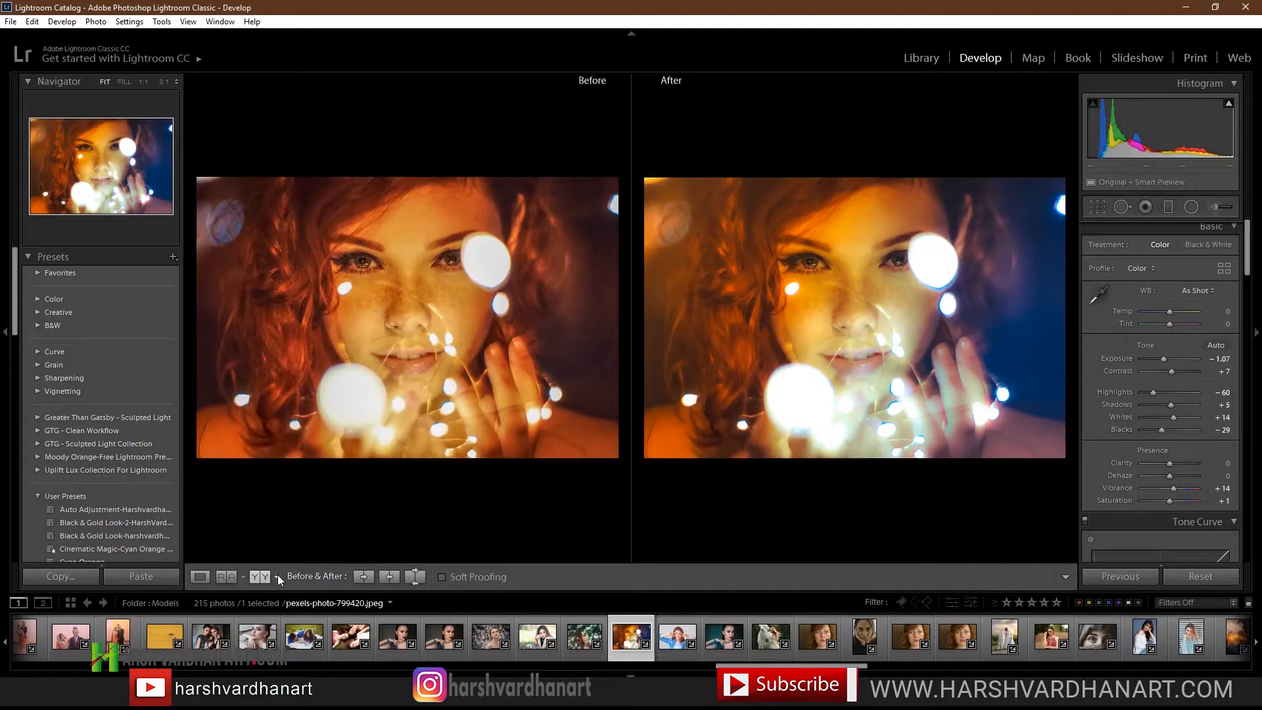
pyautogui.click(1169, 207)
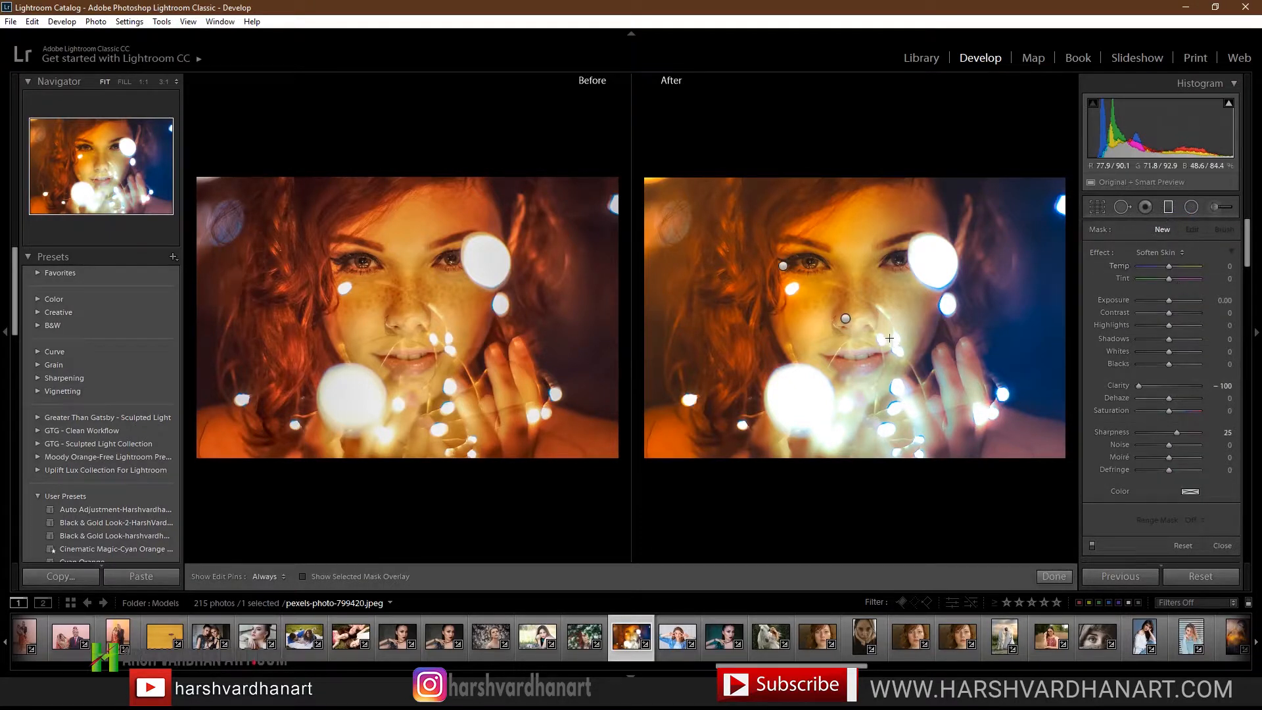
pyautogui.click(846, 318)
pyautogui.moveTo(846, 318); pyautogui.dragTo(829, 310)
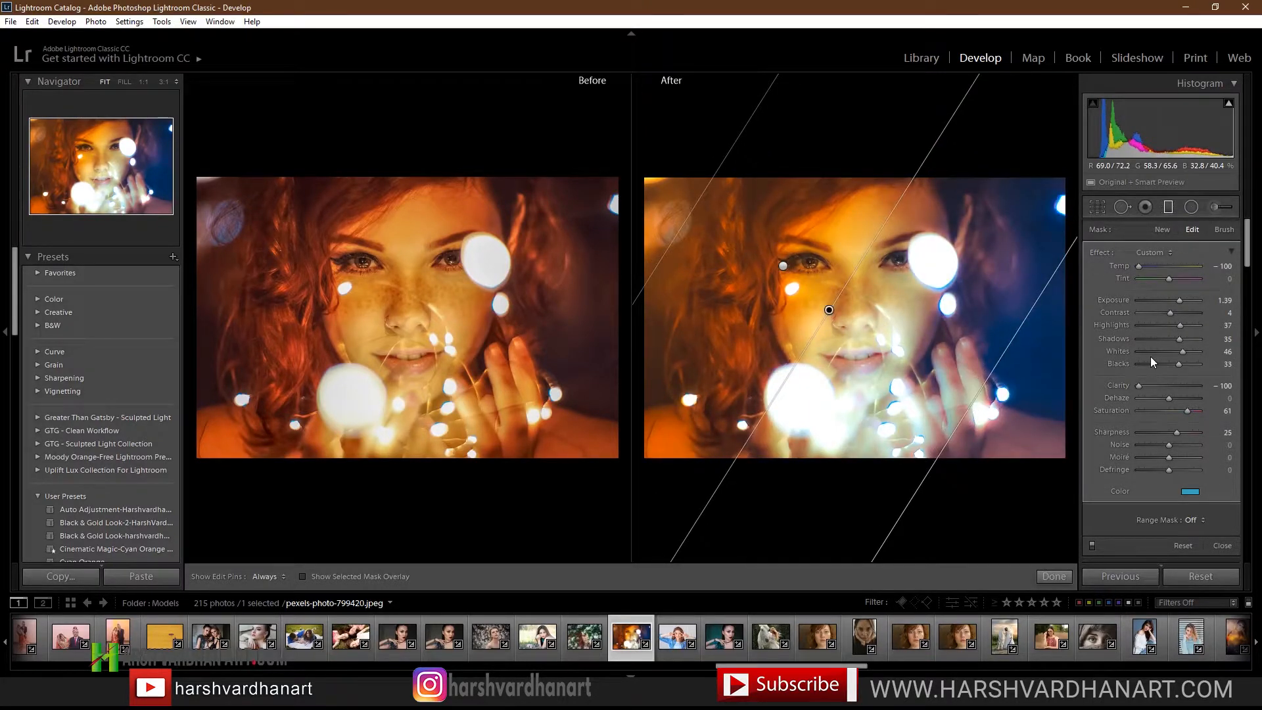
# Change the blue graduated filter's colour to a strong green
pyautogui.click(1191, 492)
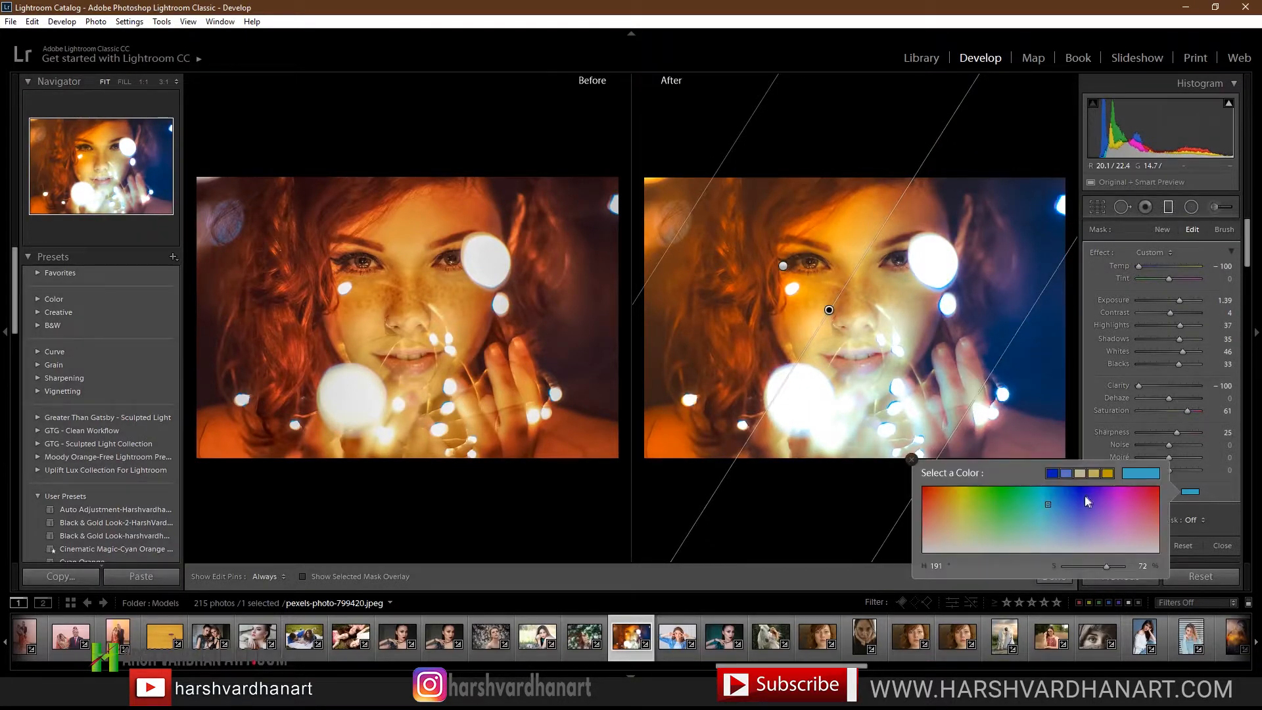
pyautogui.click(1009, 487)
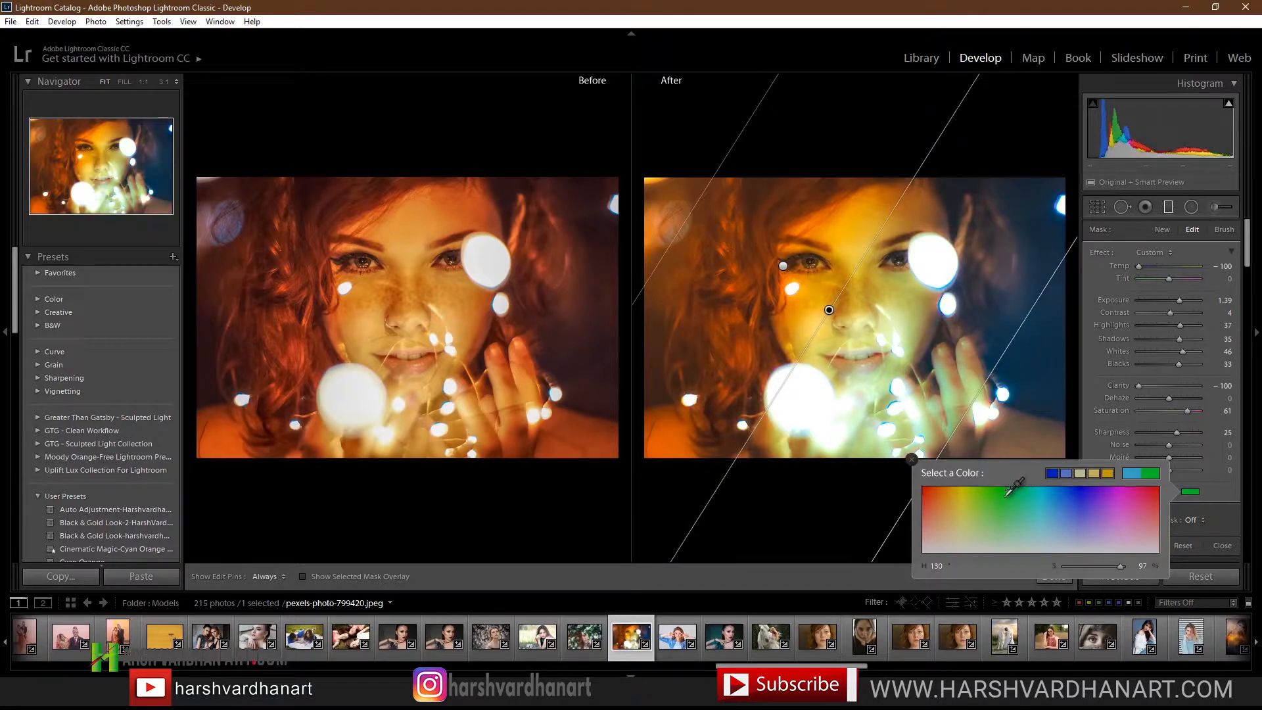
pyautogui.click(1001, 490)
pyautogui.click(1222, 493)
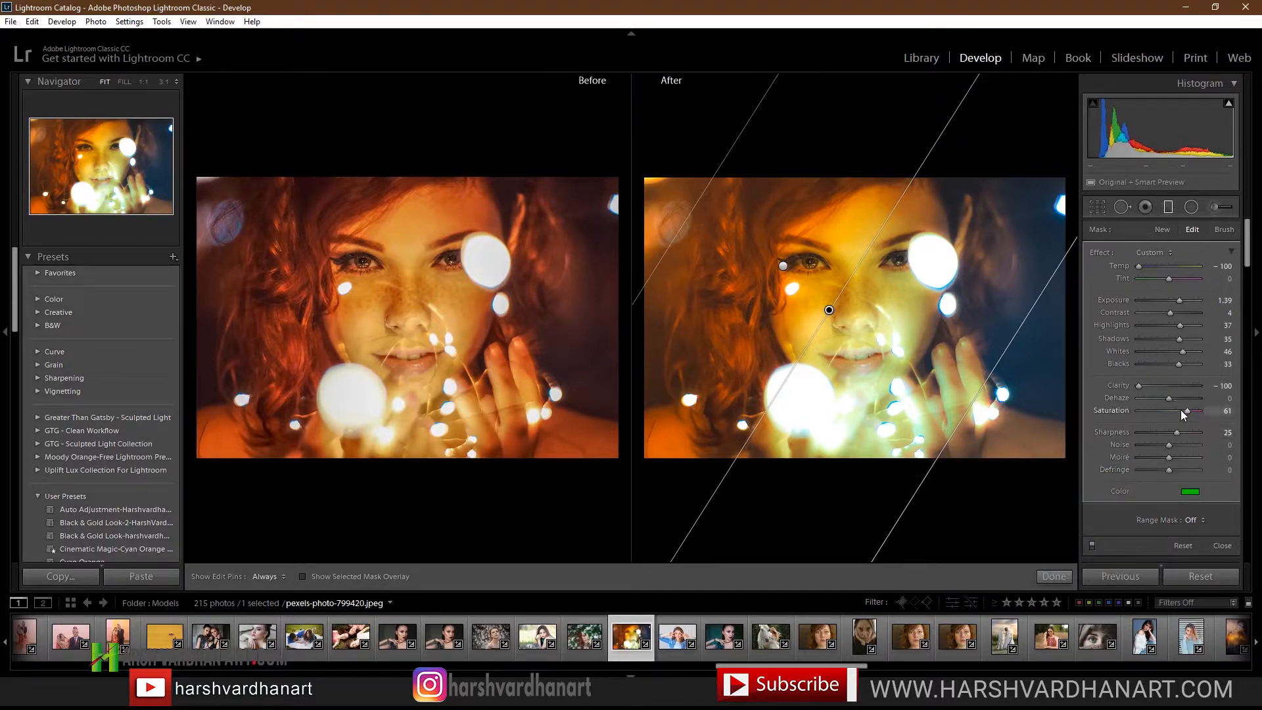
# Set the green filter's Clarity to −13, Saturation to 80 and Tint to −100, keeping Temp at −100
pyautogui.moveTo(1139, 387); pyautogui.dragTo(1166, 388)
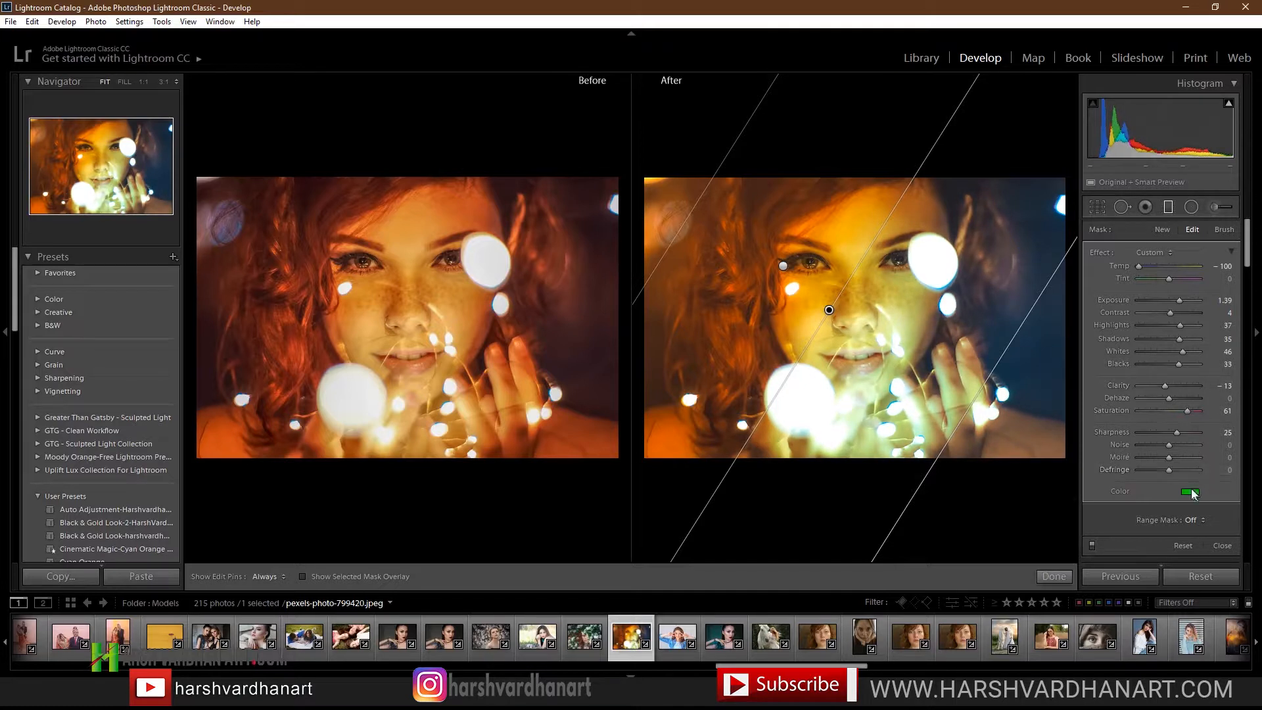
pyautogui.moveTo(1187, 412); pyautogui.dragTo(1194, 411)
pyautogui.moveTo(1153, 280); pyautogui.dragTo(1145, 278)
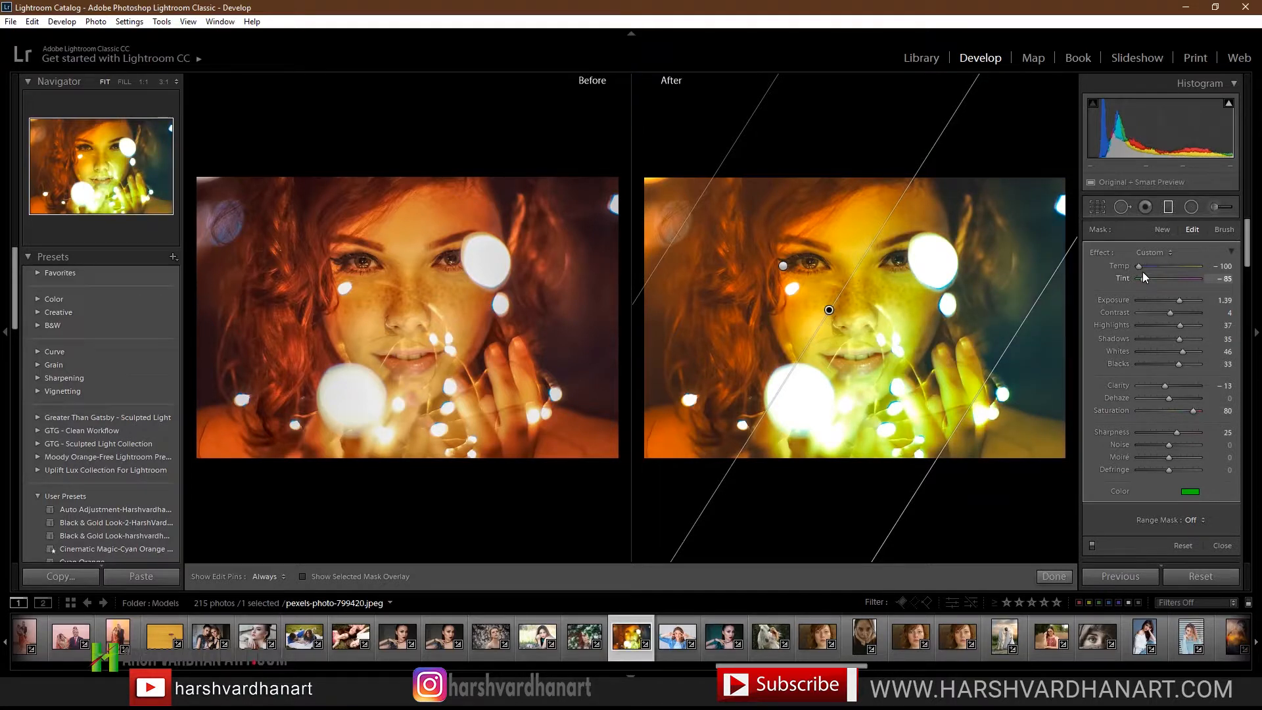
pyautogui.moveTo(1146, 267)
pyautogui.mouseDown()
pyautogui.moveTo(1166, 267)
pyautogui.moveTo(1132, 267)
pyautogui.mouseUp()
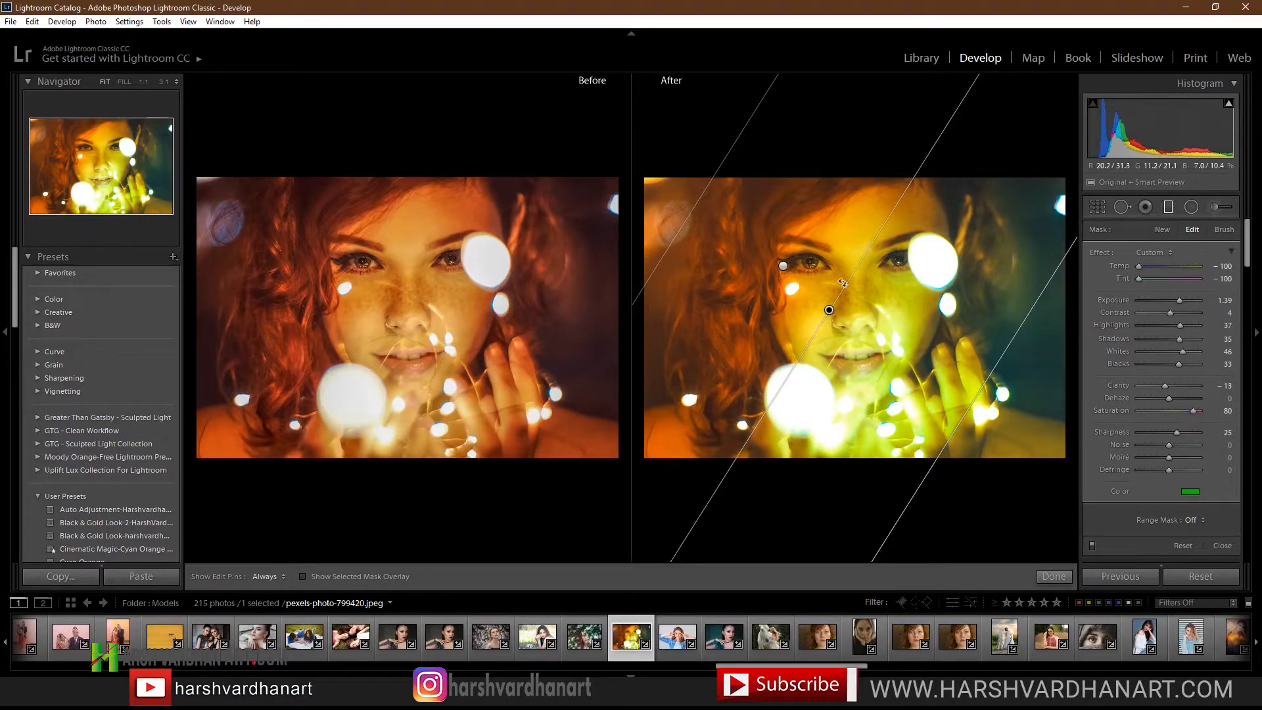
# Select the orange graduated filter and change its colour to a vivid magenta
pyautogui.click(783, 266)
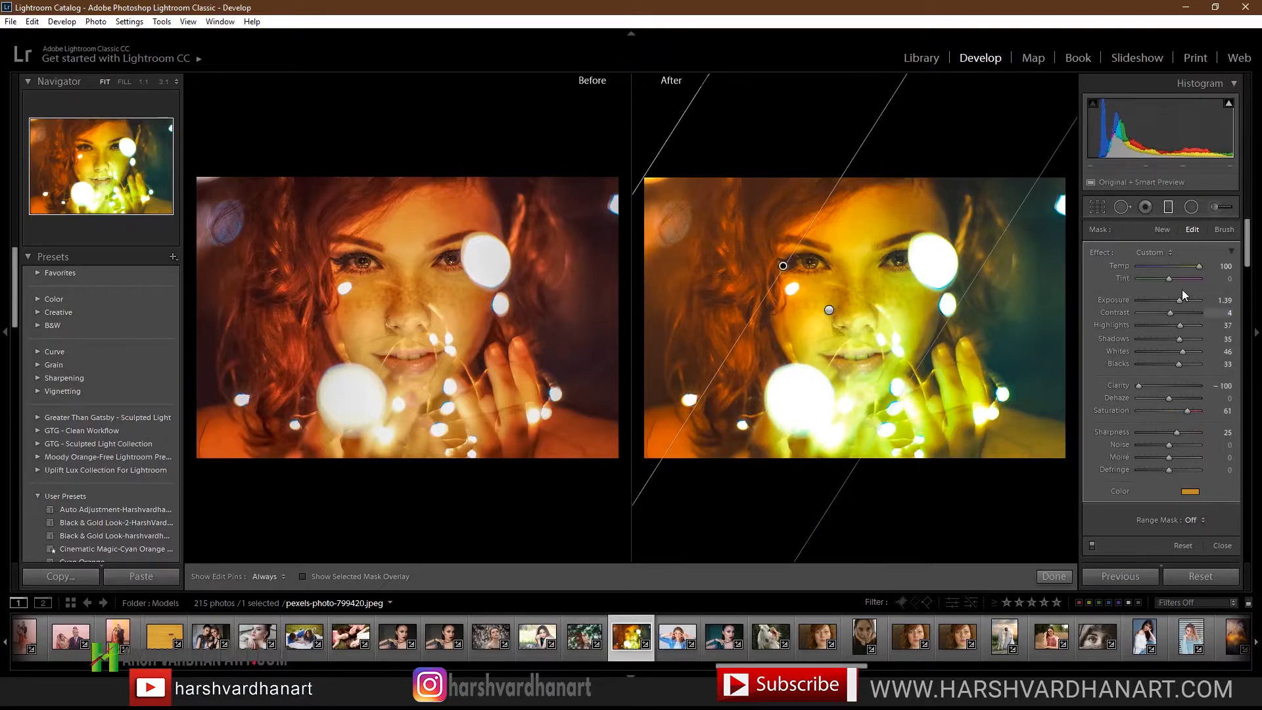
pyautogui.click(1191, 492)
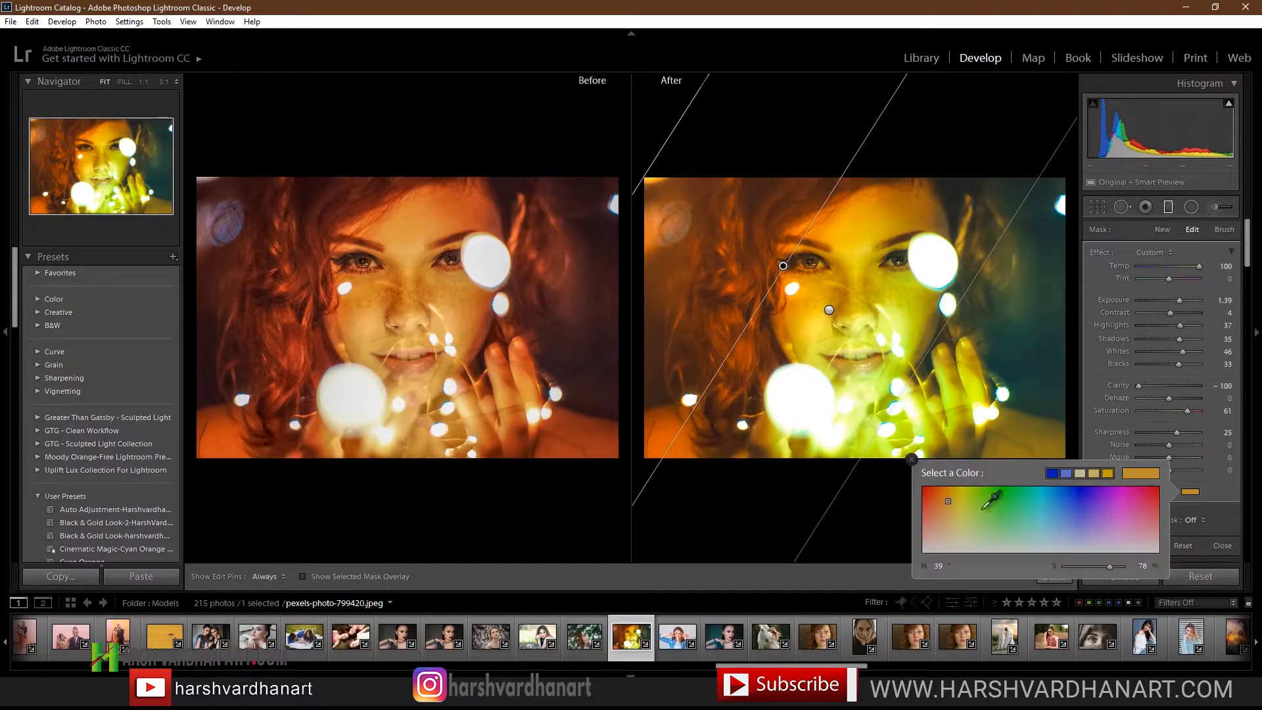
pyautogui.click(1124, 491)
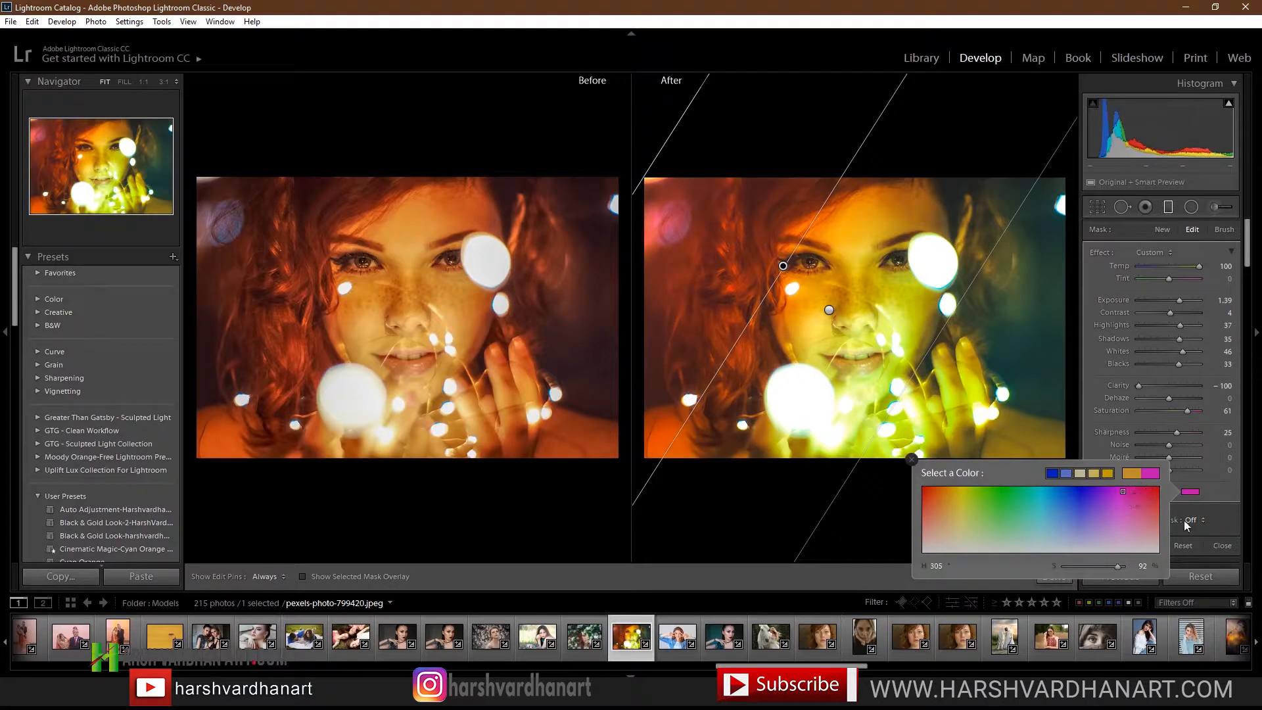
pyautogui.click(1115, 489)
pyautogui.click(1232, 495)
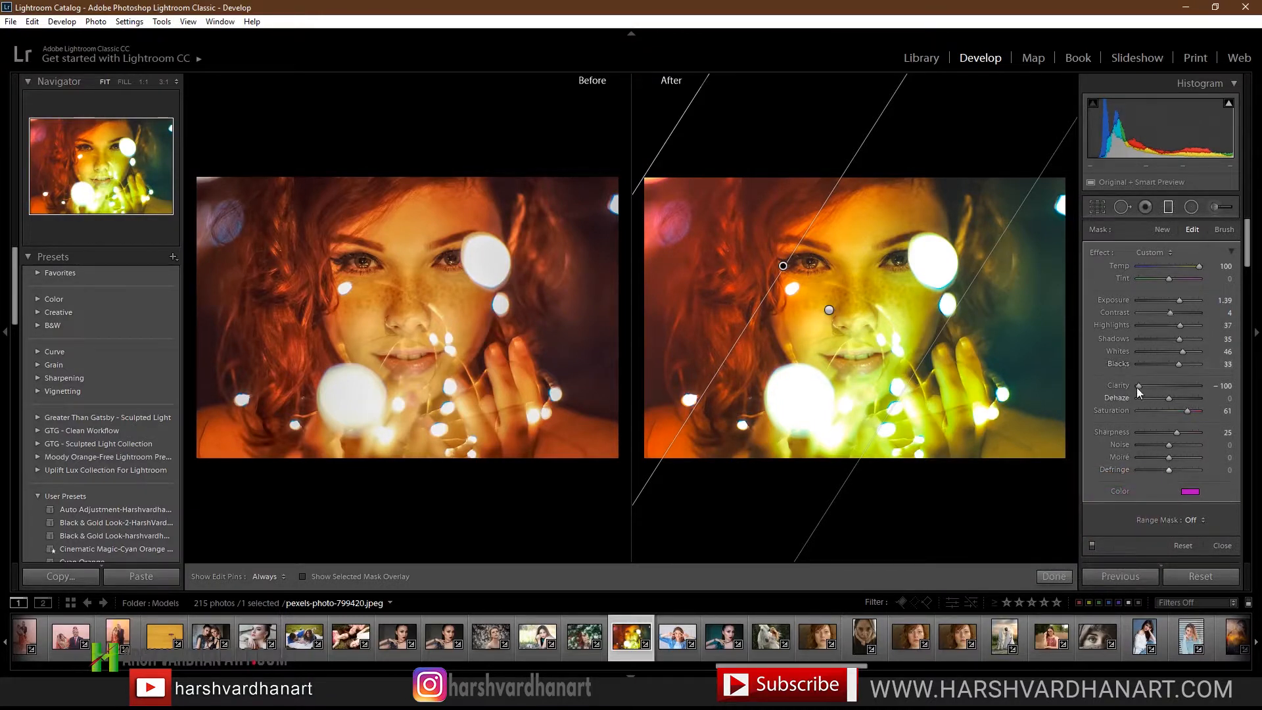
# Move the magenta filter toward the face's centre, set Clarity 0, Tint 93, Exposure 1.48 and Contrast −76, and finish editing it
pyautogui.click(1166, 384)
pyautogui.moveTo(784, 266); pyautogui.dragTo(824, 287)
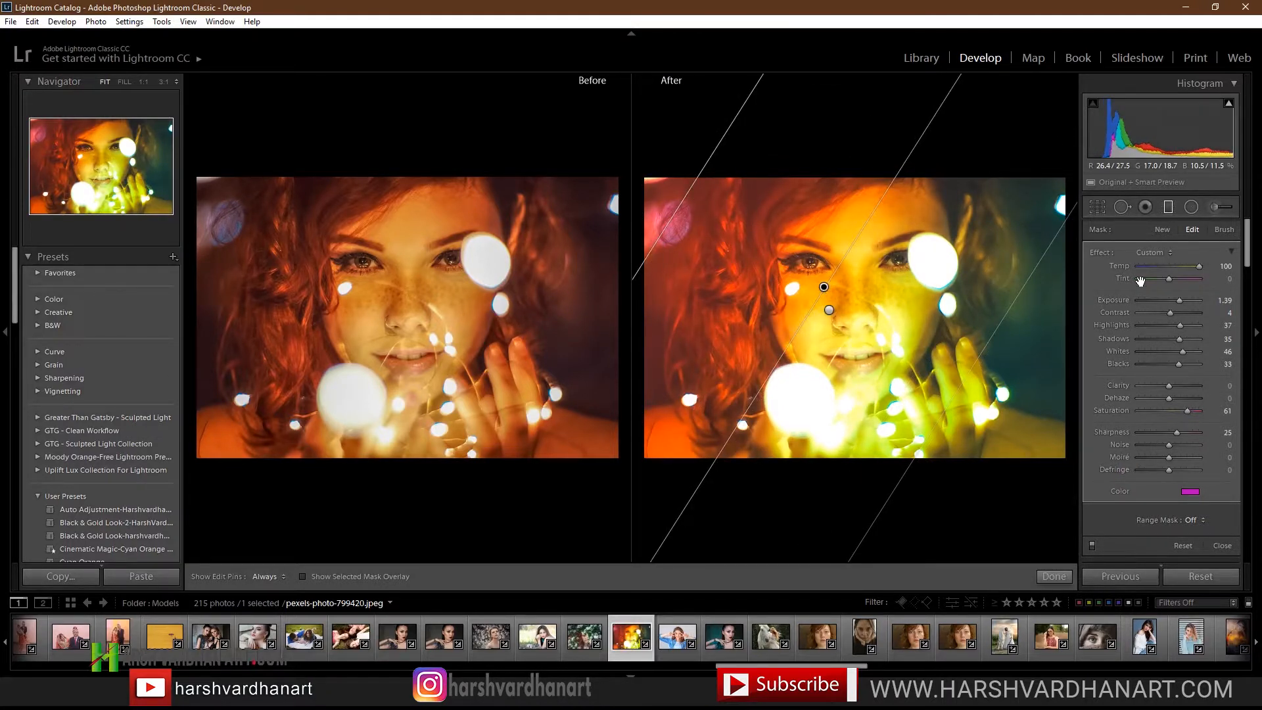
pyautogui.moveTo(1180, 300); pyautogui.dragTo(1195, 281)
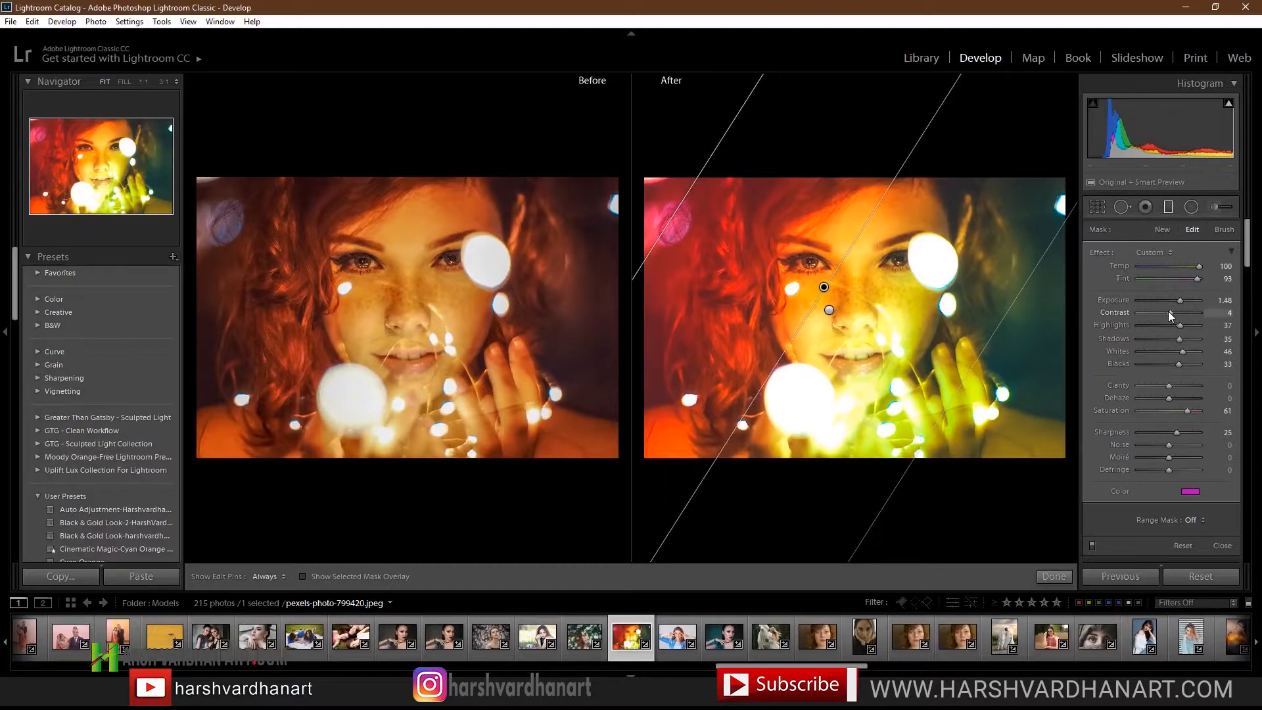
pyautogui.moveTo(1170, 312)
pyautogui.mouseDown()
pyautogui.moveTo(1192, 313)
pyautogui.moveTo(1155, 310)
pyautogui.mouseUp()
pyautogui.moveTo(1143, 314); pyautogui.dragTo(1152, 315)
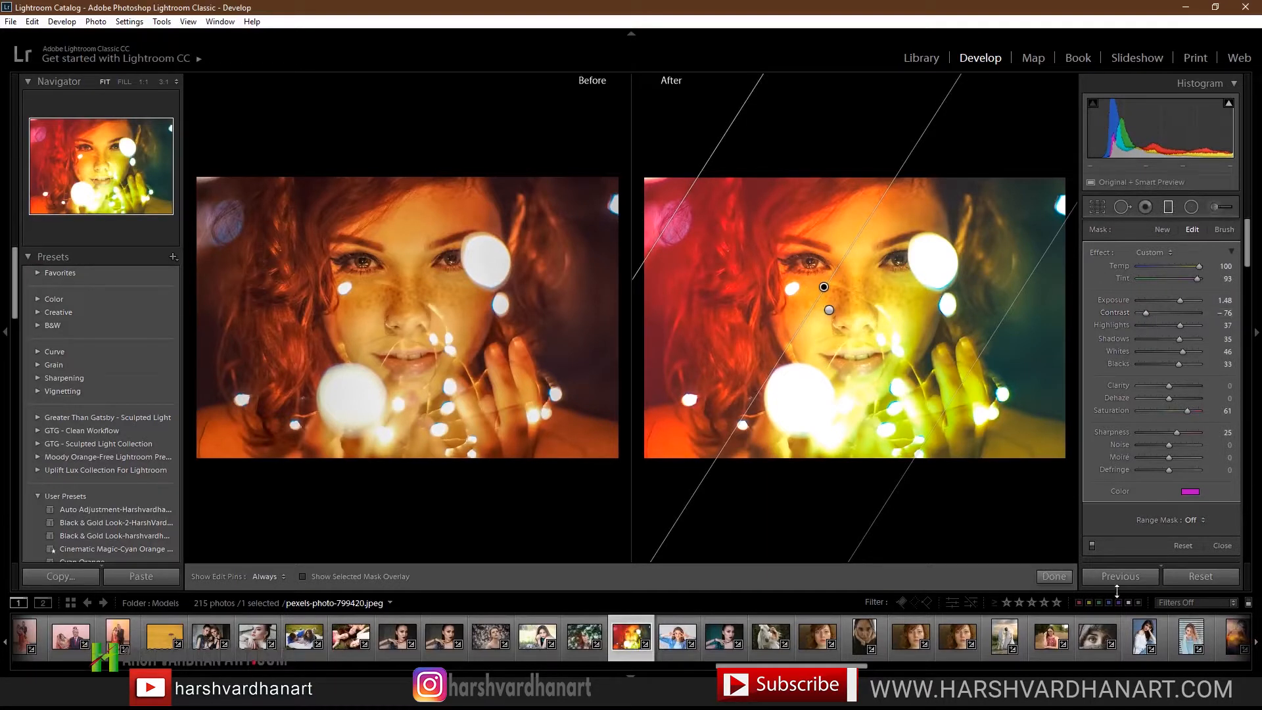
pyautogui.click(1068, 582)
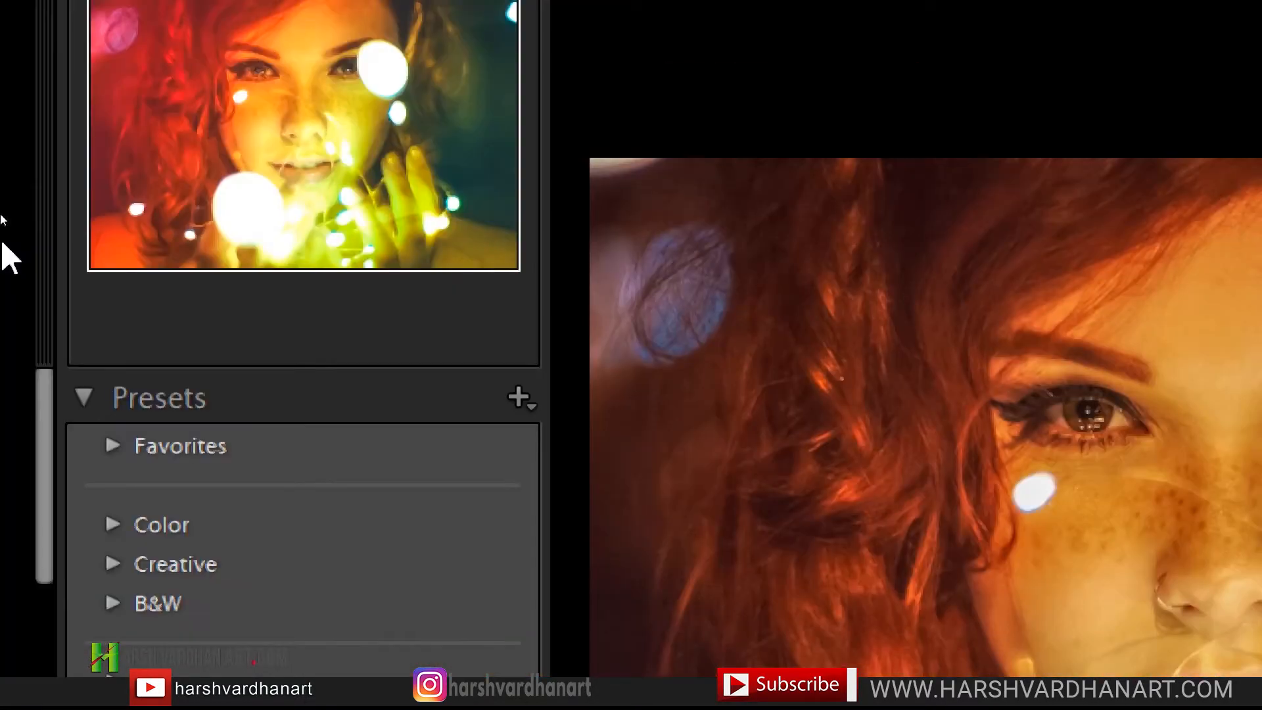
# Start a new develop preset in the User Presets group and name it "Duo Tone Effect-Lightroom Presets-Harshvardhanart"
pyautogui.click(520, 401)
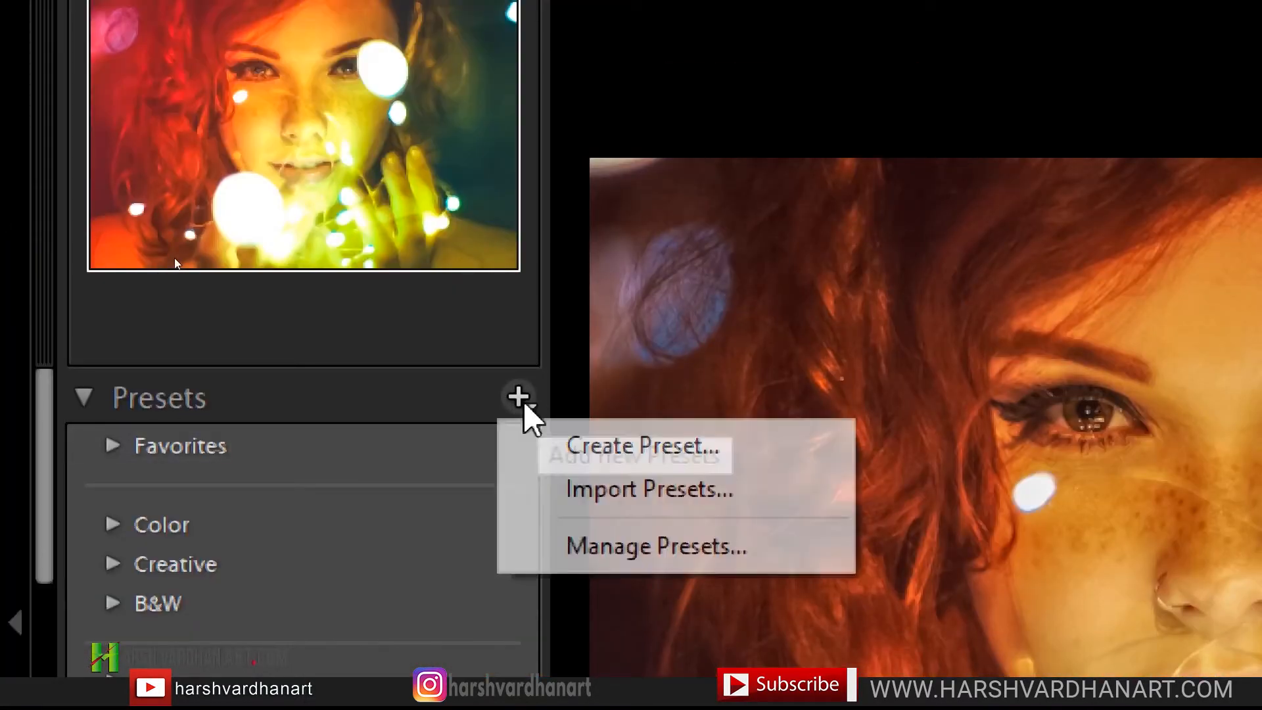
pyautogui.click(667, 455)
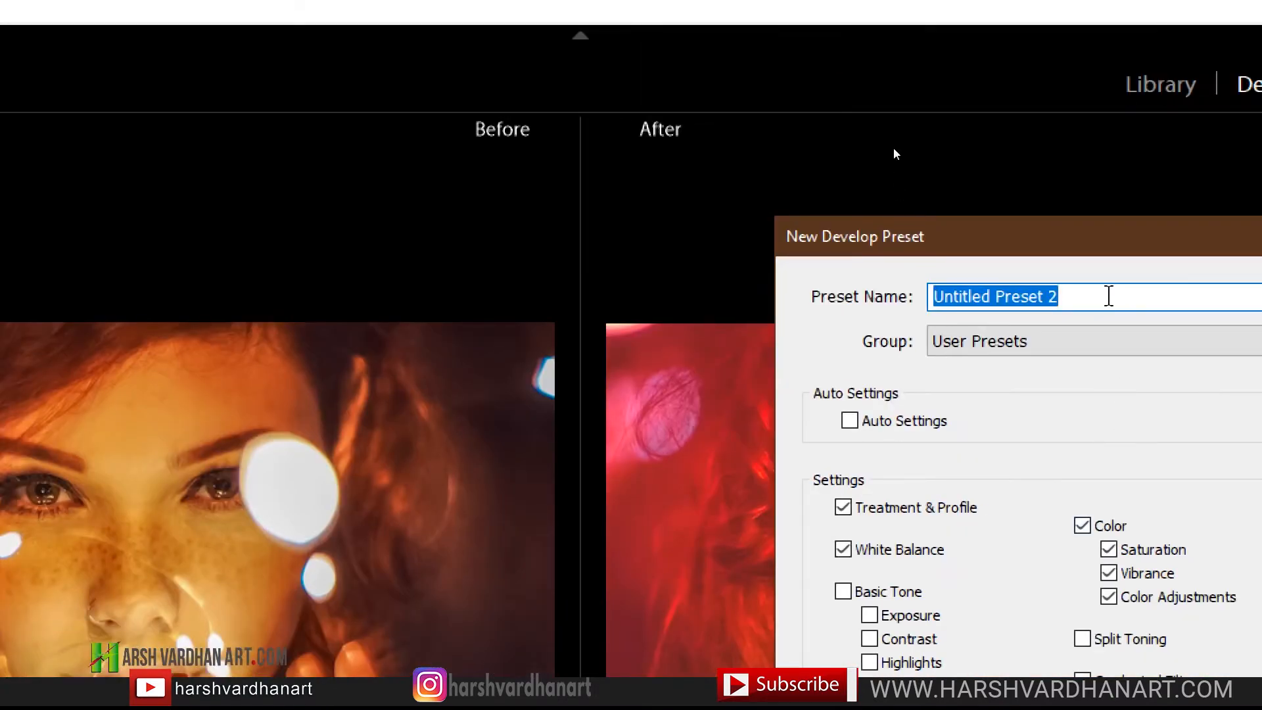
pyautogui.moveTo(1109, 243); pyautogui.dragTo(595, 86)
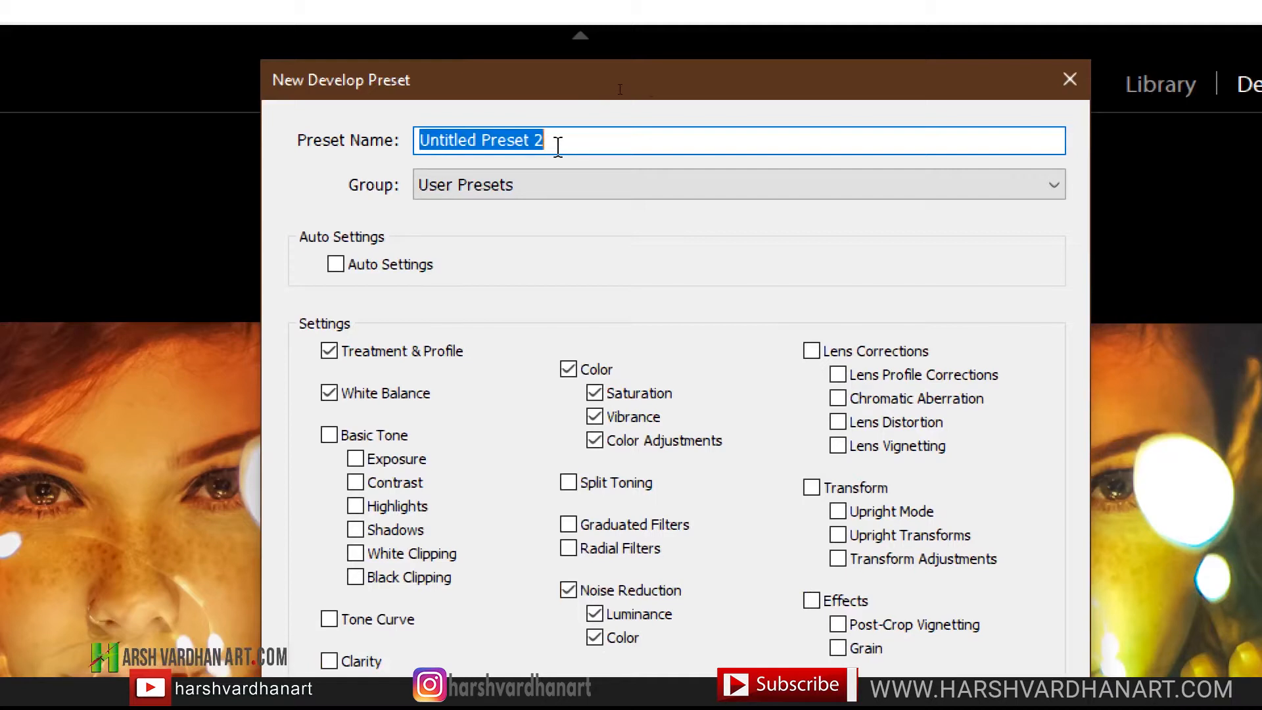
pyautogui.press('BackSpace')
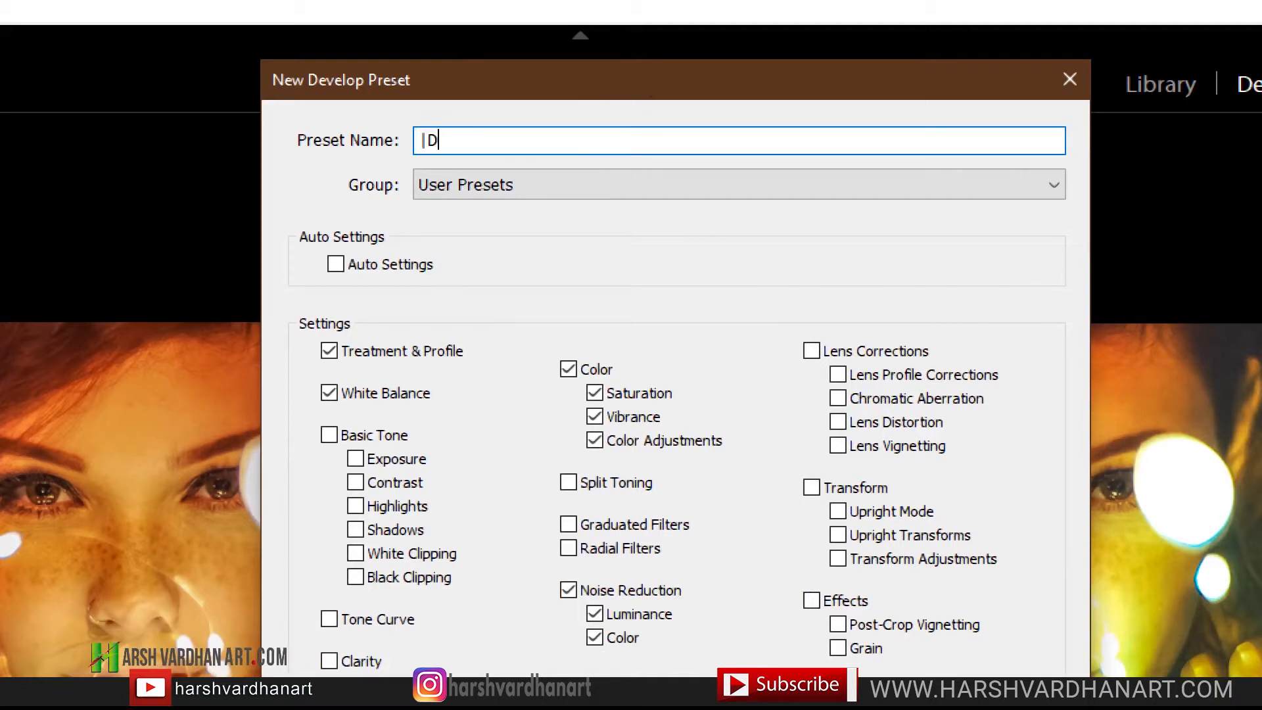
pyautogui.write('Duo Tone Effect-Lightroom Presets-Harshvardhanart')
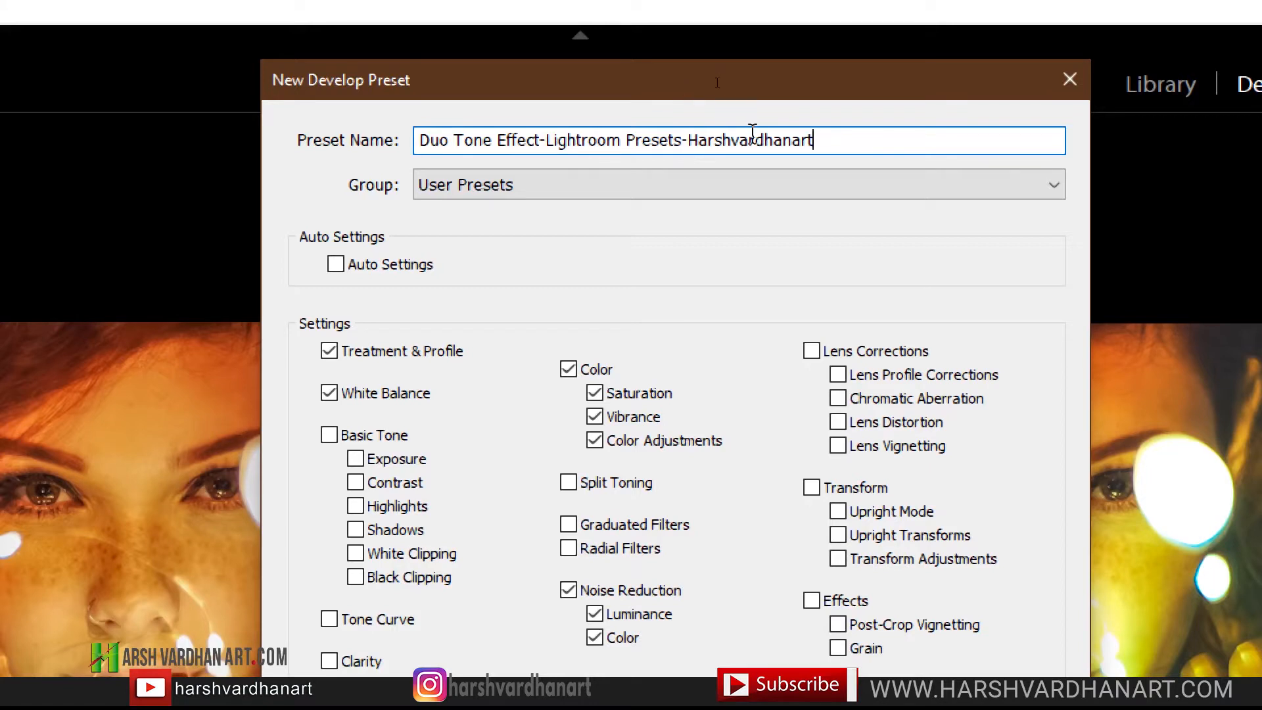
pyautogui.hotkey('ctrl', 'a')
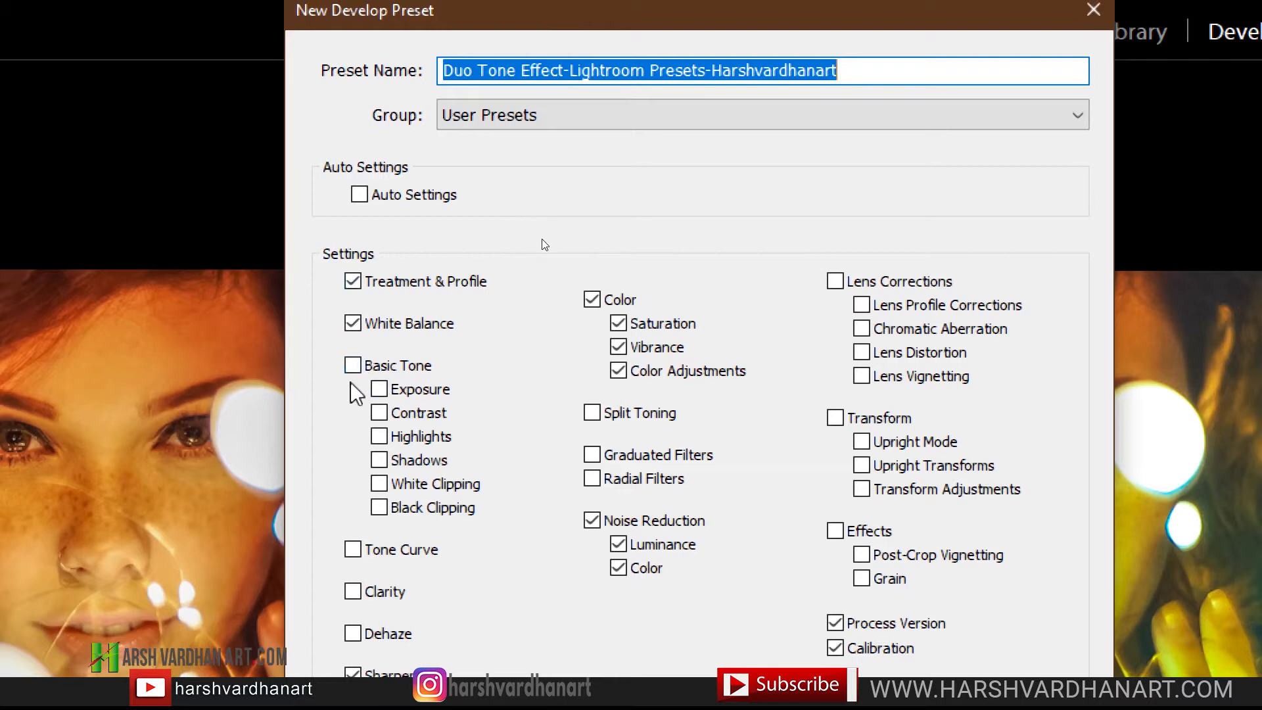
# Include Exposure, Contrast, Black Clipping and Graduated Filters in the preset, exclude Color, Noise Reduction and Sharpening, and create it
pyautogui.click(380, 392)
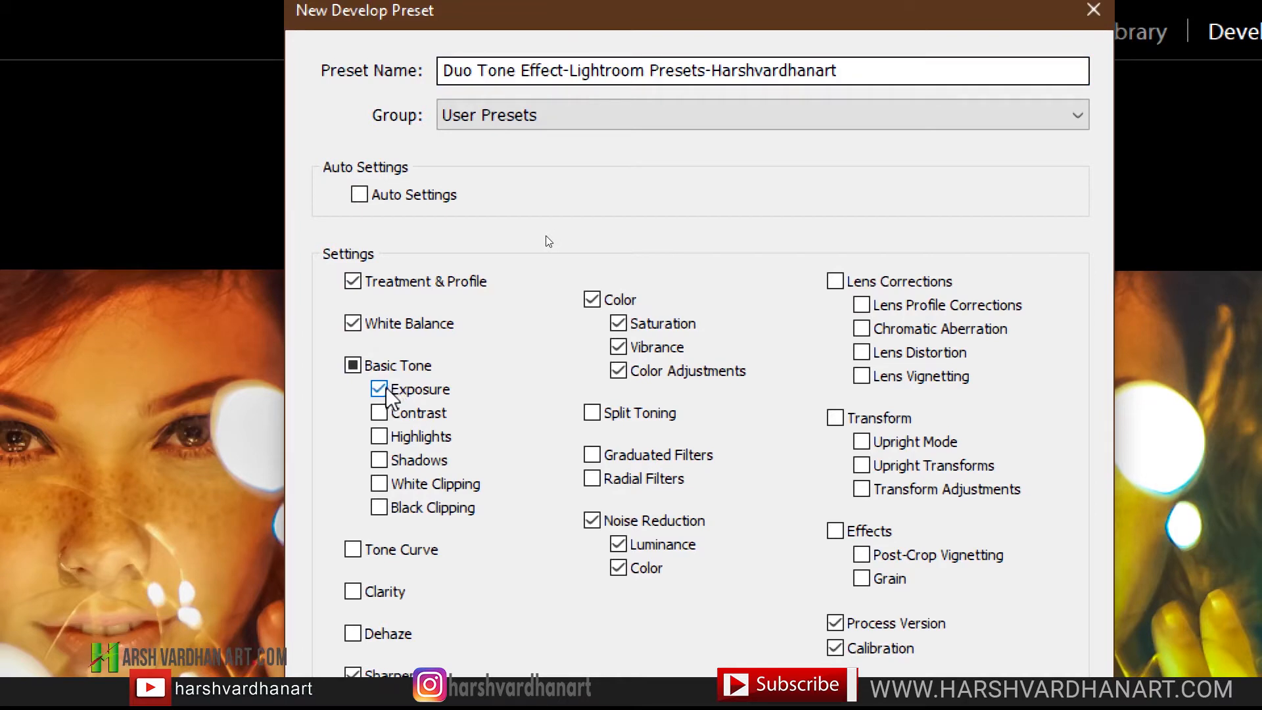
pyautogui.click(380, 414)
pyautogui.click(599, 301)
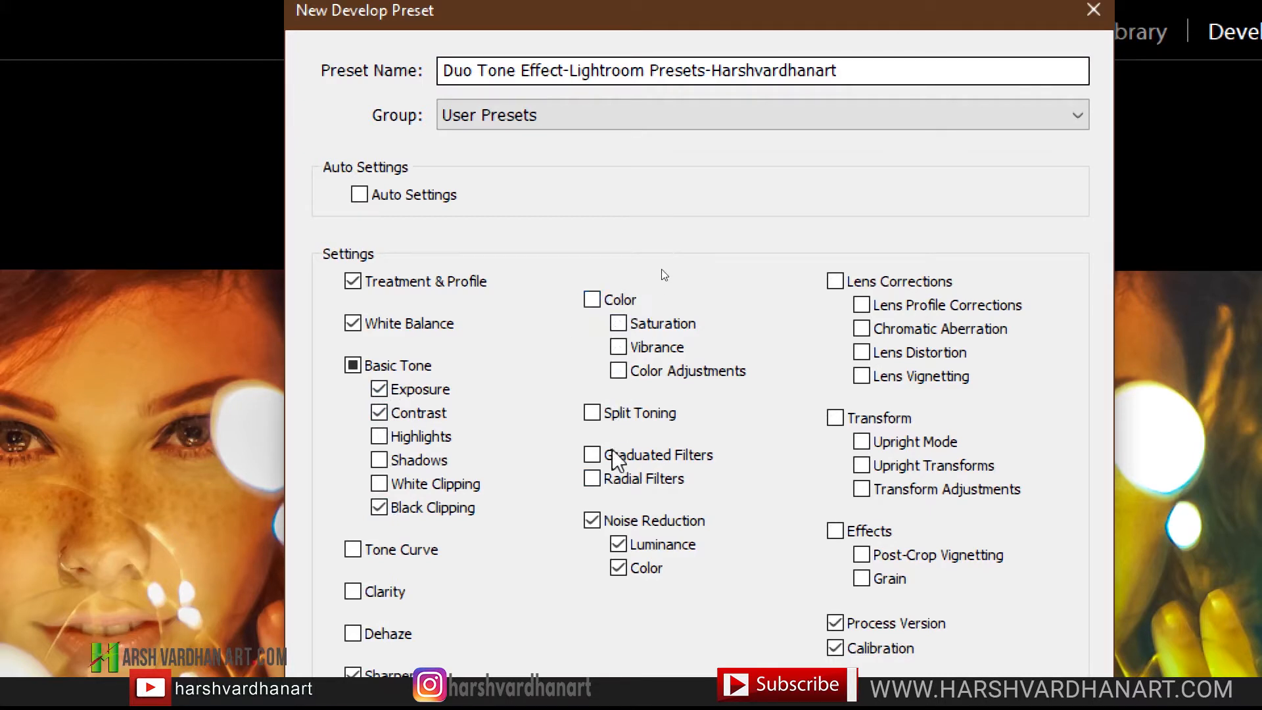
pyautogui.click(591, 521)
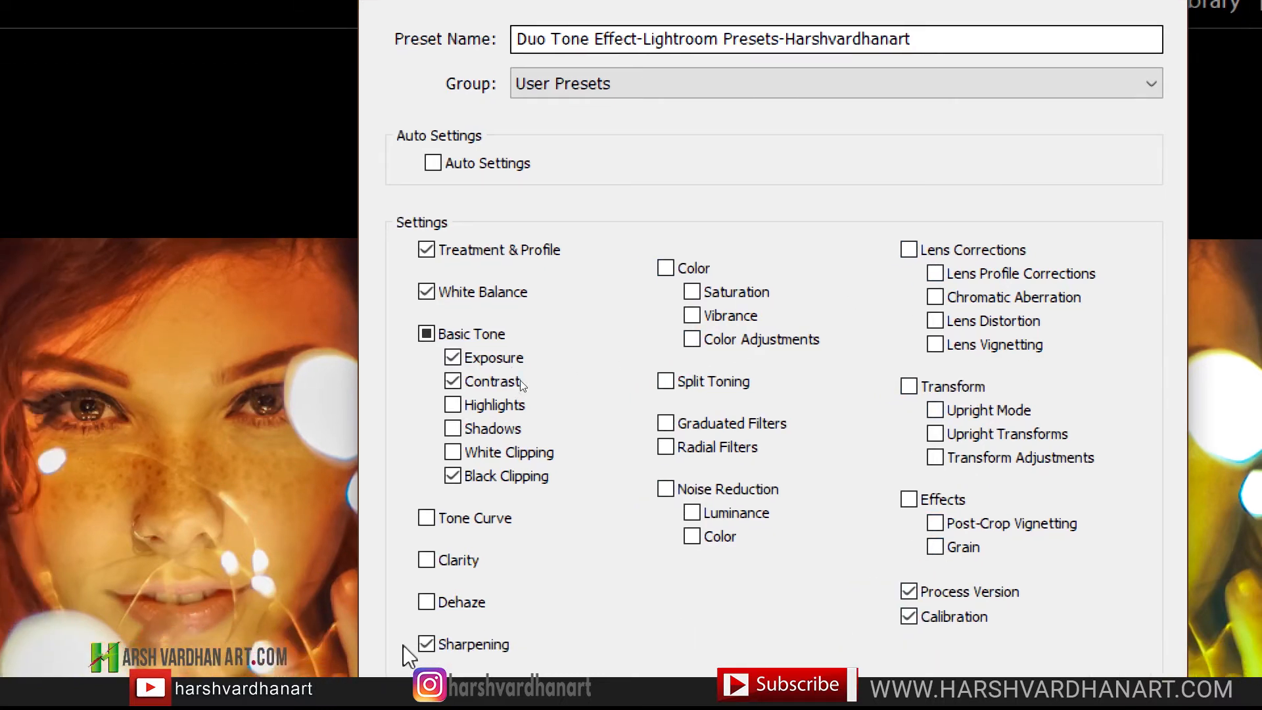
pyautogui.click(426, 644)
pyautogui.click(666, 424)
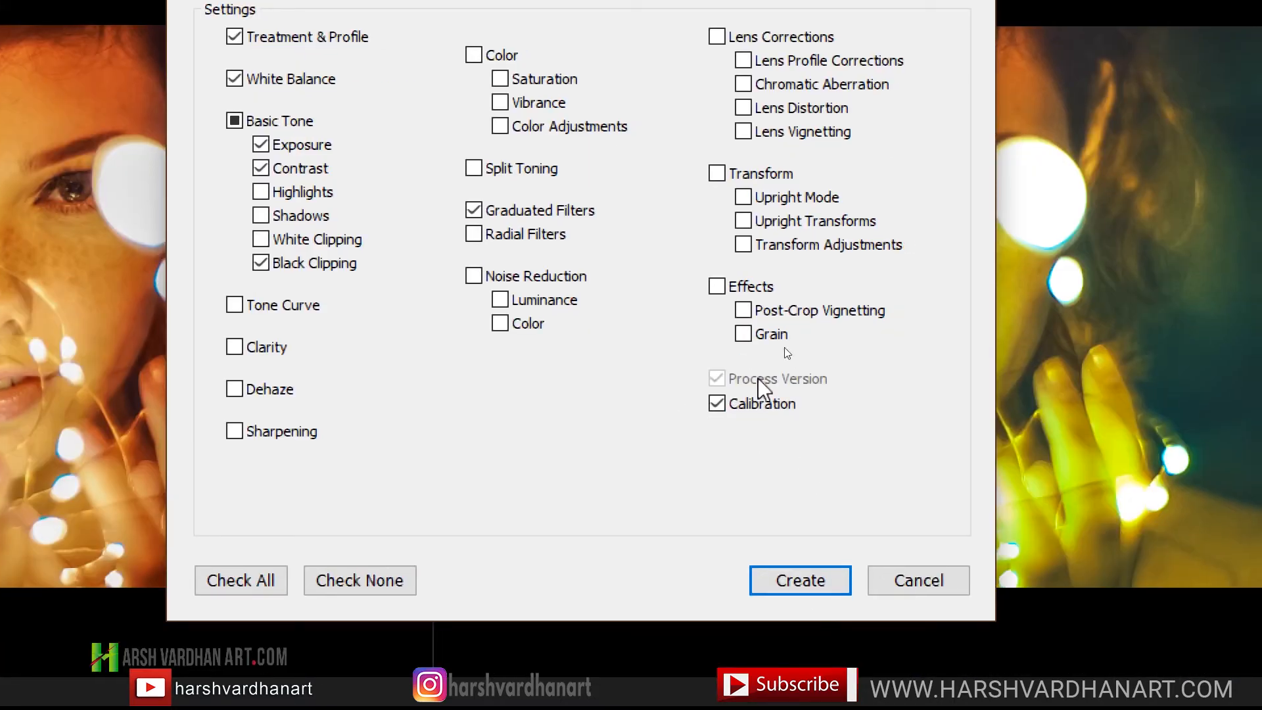
pyautogui.click(814, 580)
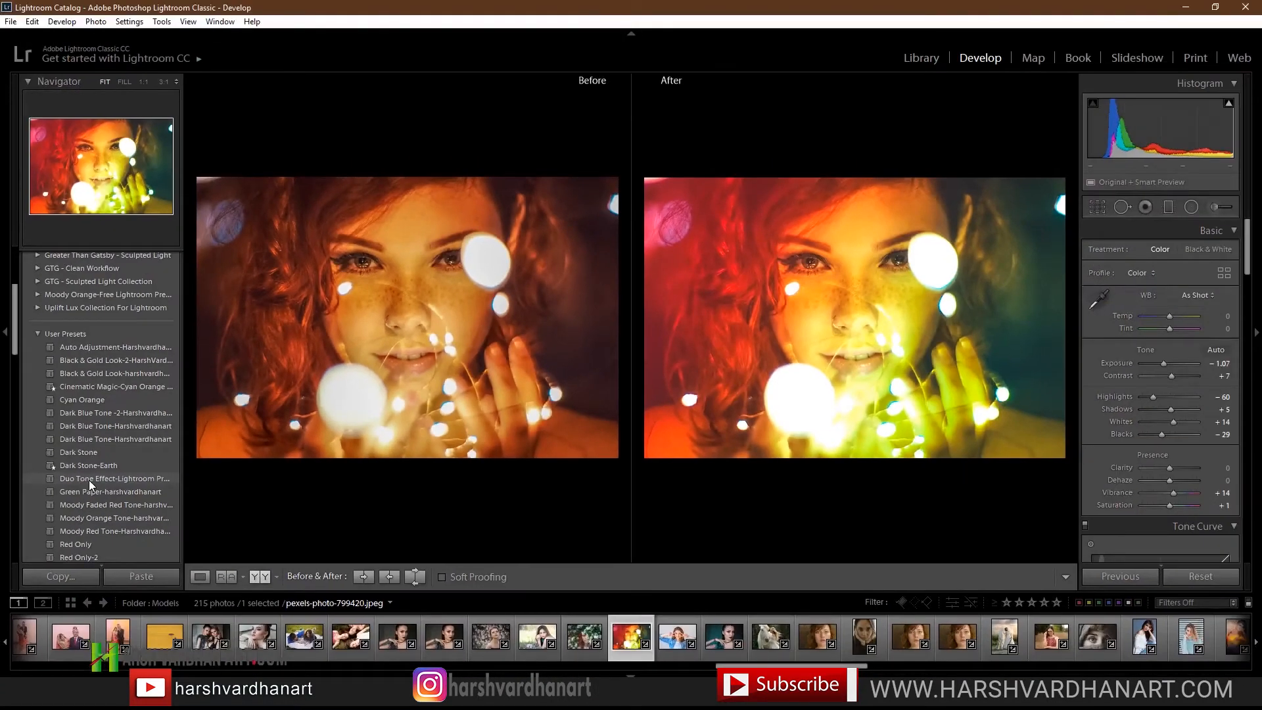
# Apply the Duo Tone Effect preset to the peace-sign portrait and set Contrast −26, Highlights −71 and Shadows −5
pyautogui.click(674, 646)
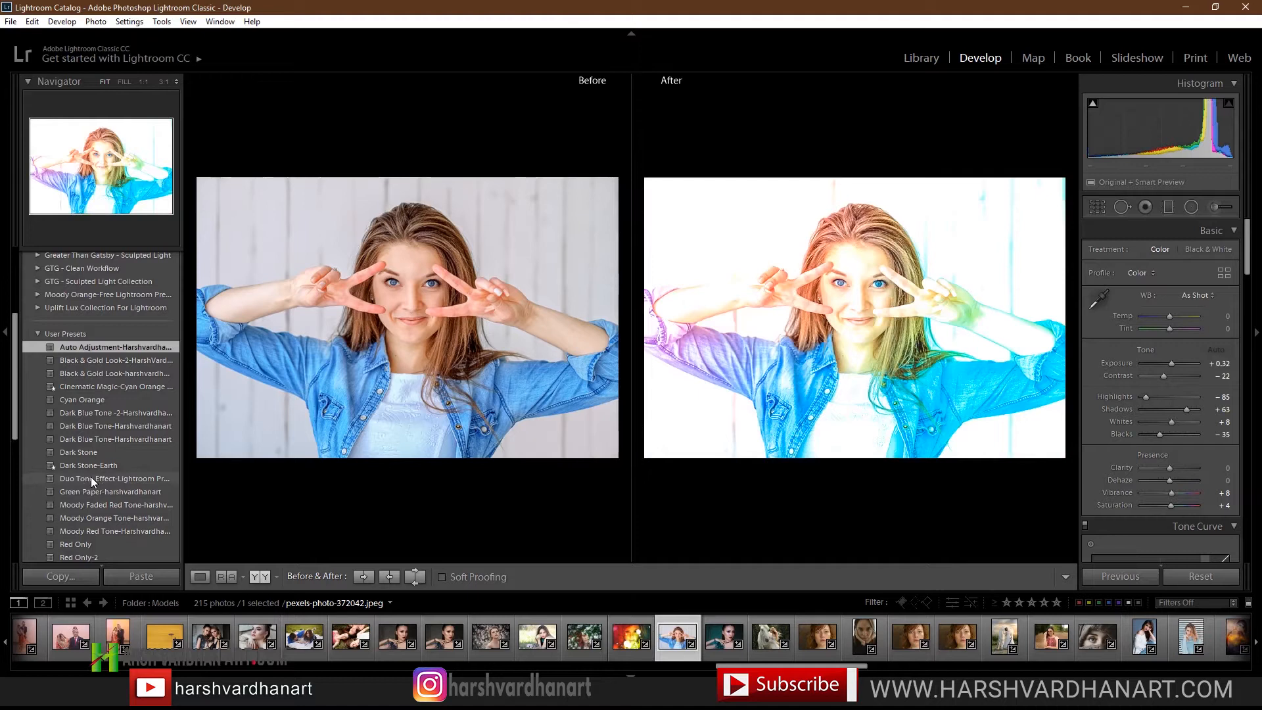
pyautogui.click(91, 477)
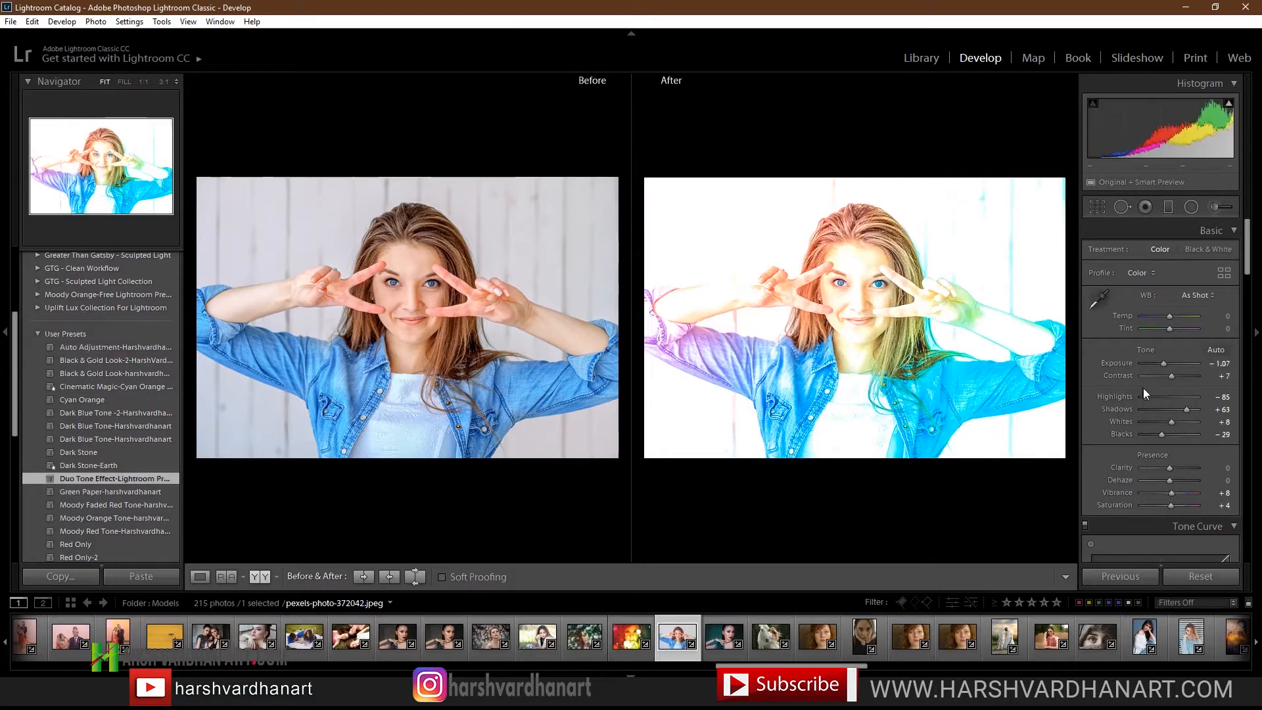
pyautogui.moveTo(1146, 395)
pyautogui.mouseDown()
pyautogui.moveTo(1161, 380)
pyautogui.moveTo(1168, 409)
pyautogui.mouseUp()
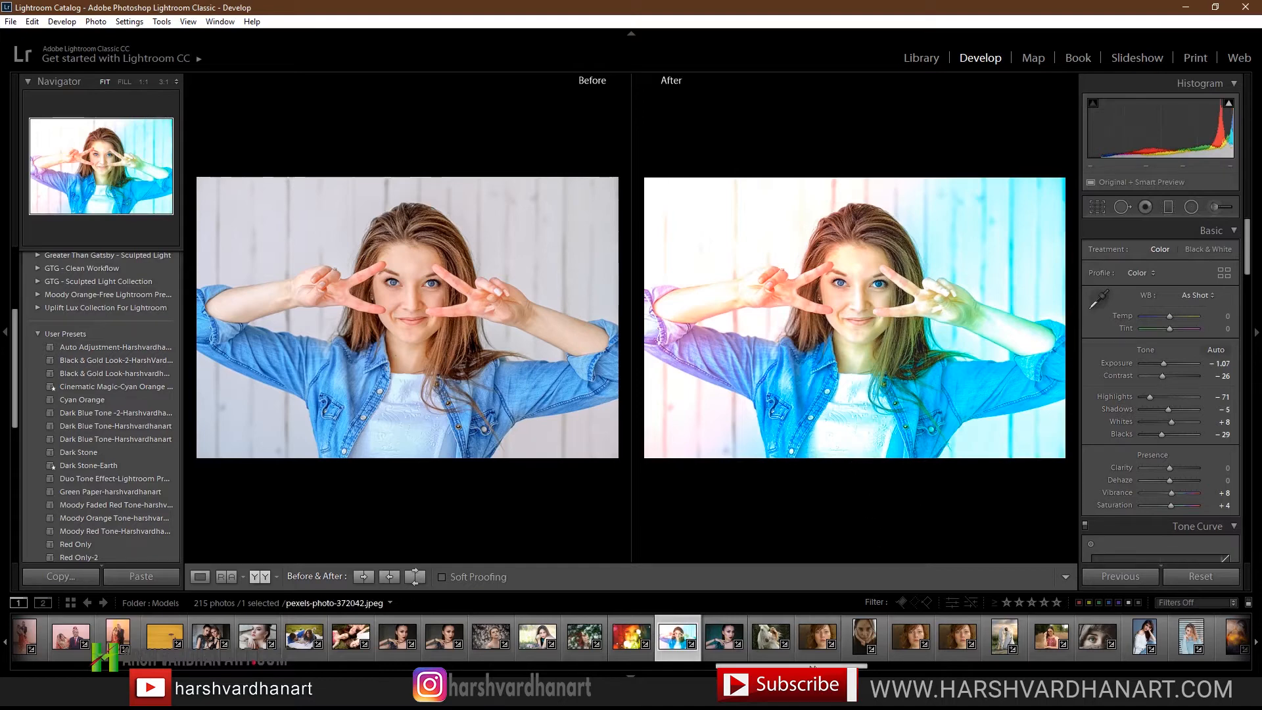
# Apply the Duo Tone Effect preset to the teal-feather portrait, set Highlights −21, Shadows −2 and Whites +7, and return to the peace-sign portrait
pyautogui.click(721, 643)
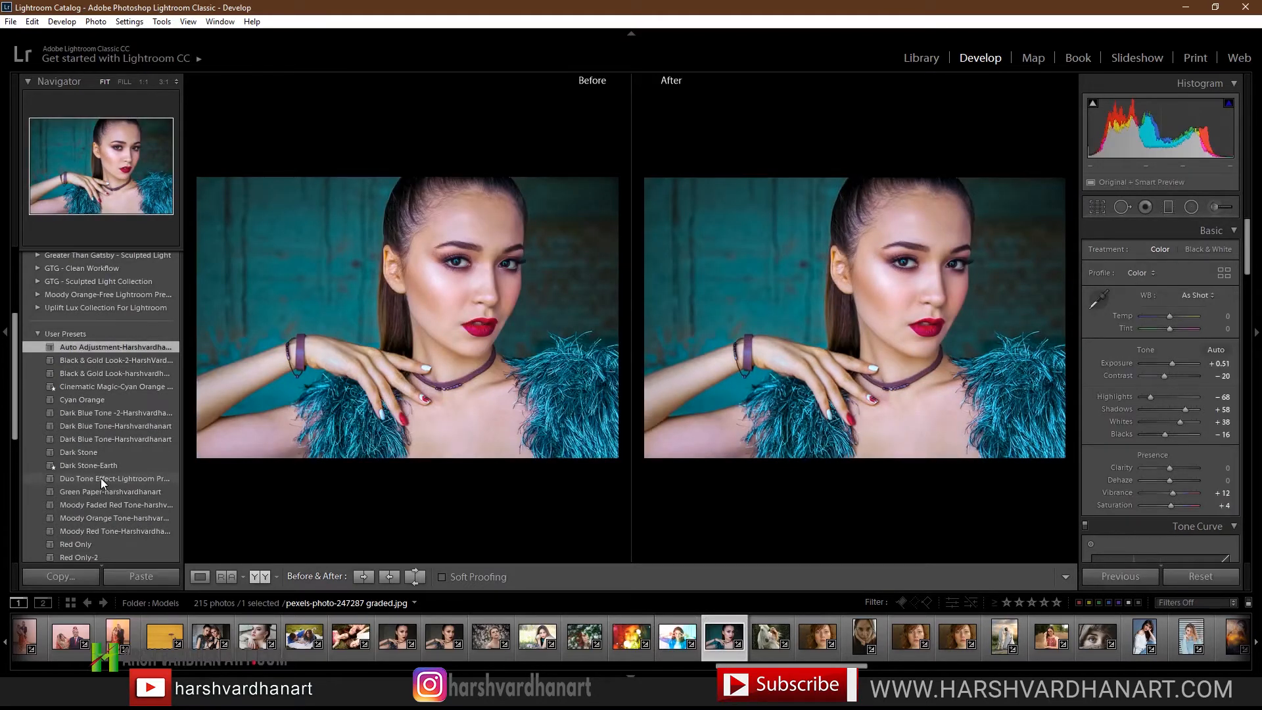
pyautogui.click(100, 479)
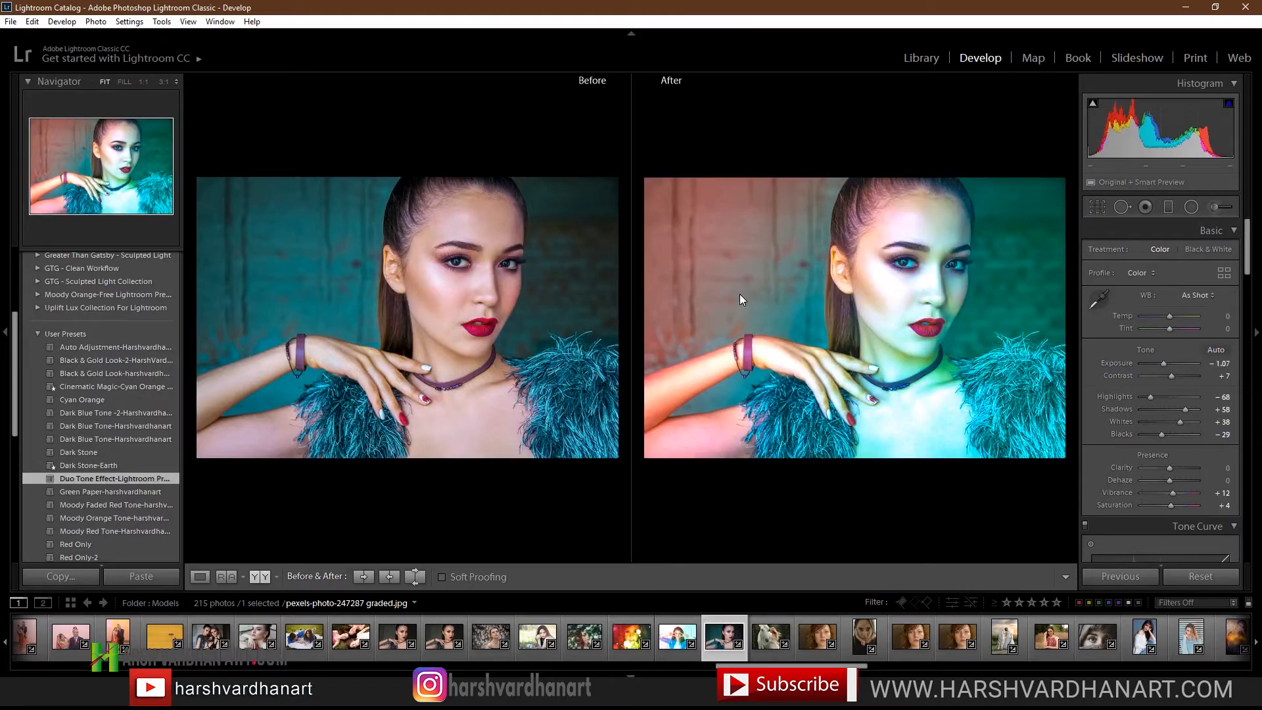
pyautogui.moveTo(1185, 409); pyautogui.dragTo(1160, 396)
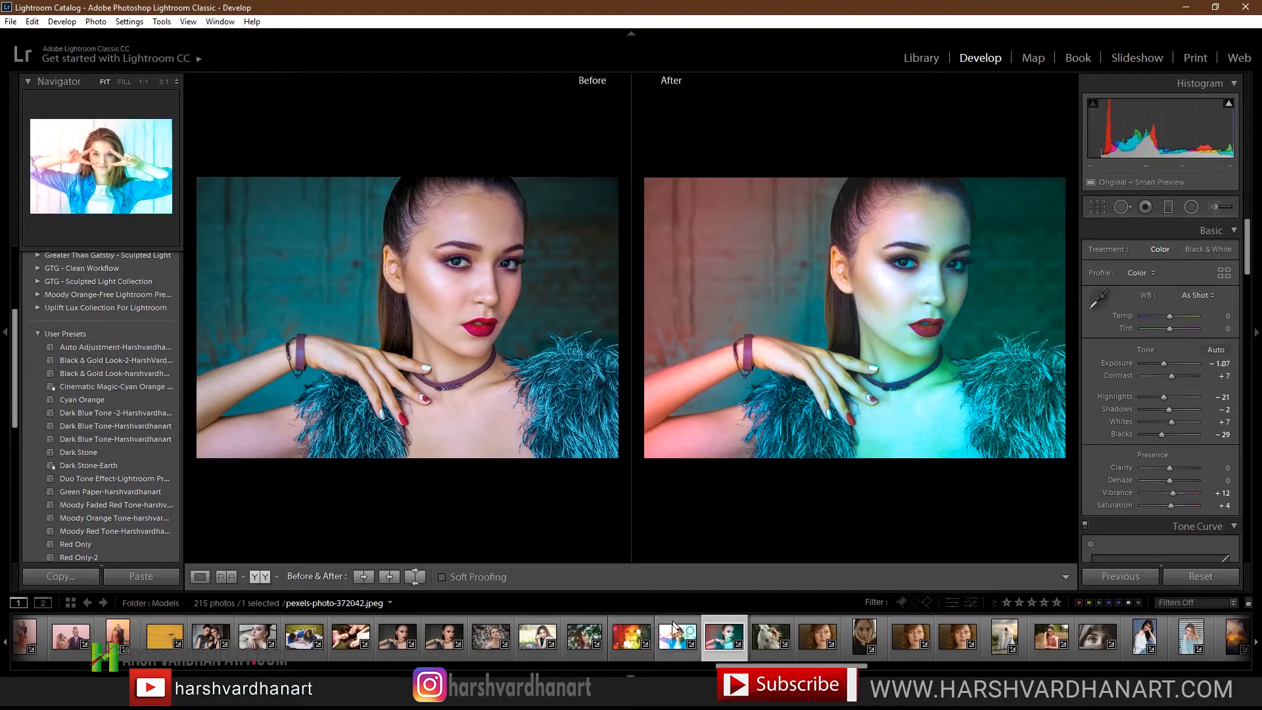
pyautogui.click(672, 638)
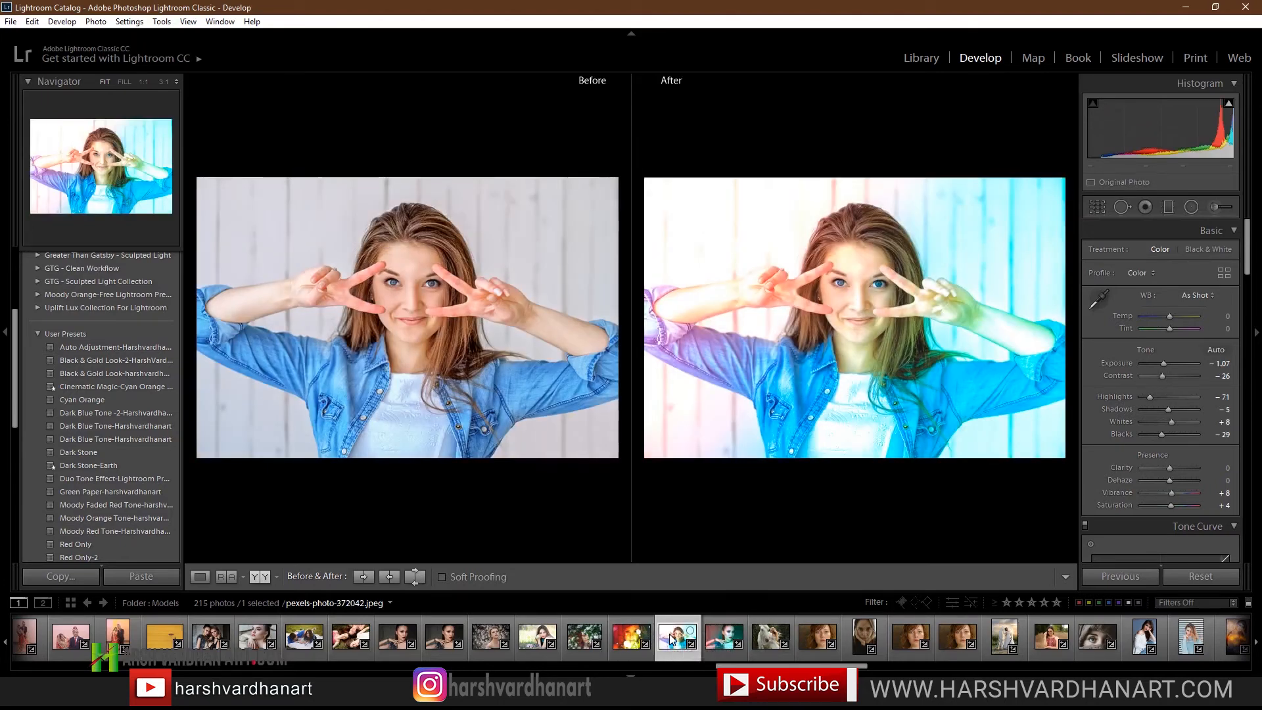